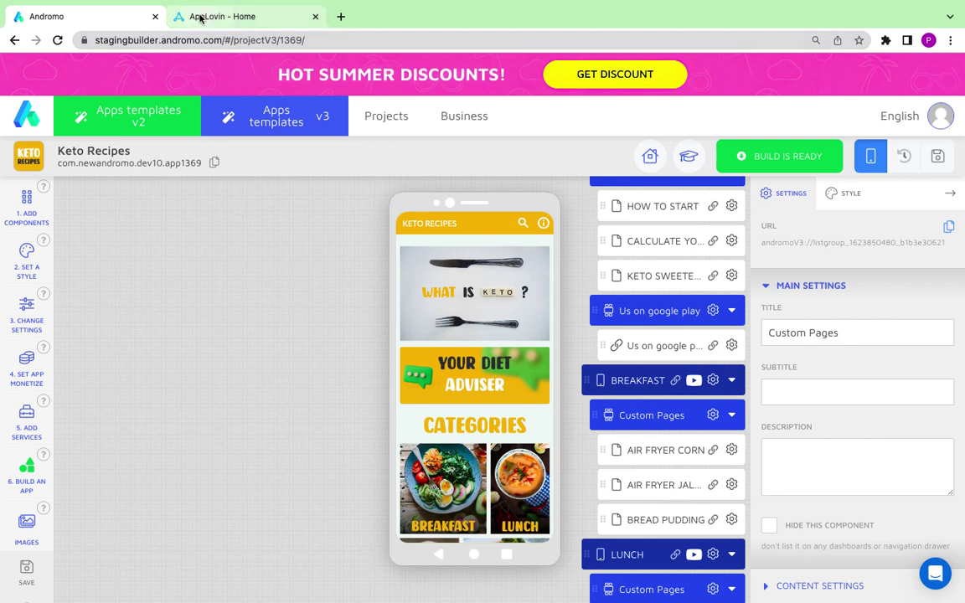
Switch from the Andromo Keto Recipes builder to the AppLovin Home tab.
left_click(211, 18)
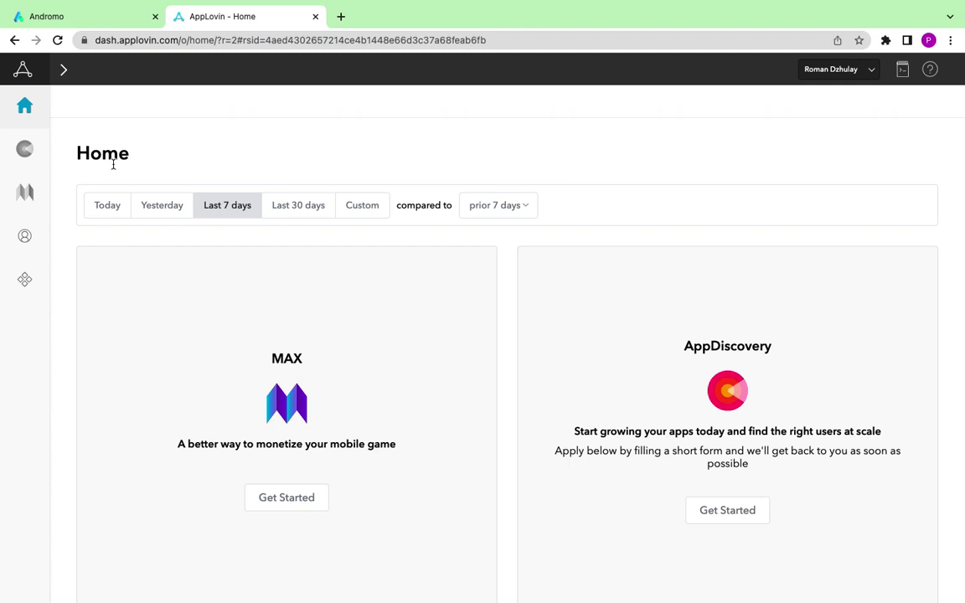
Go to MAX > Manage > Ad Units in the sidebar and start creating a new ad unit.
mouse_move(5, 158)
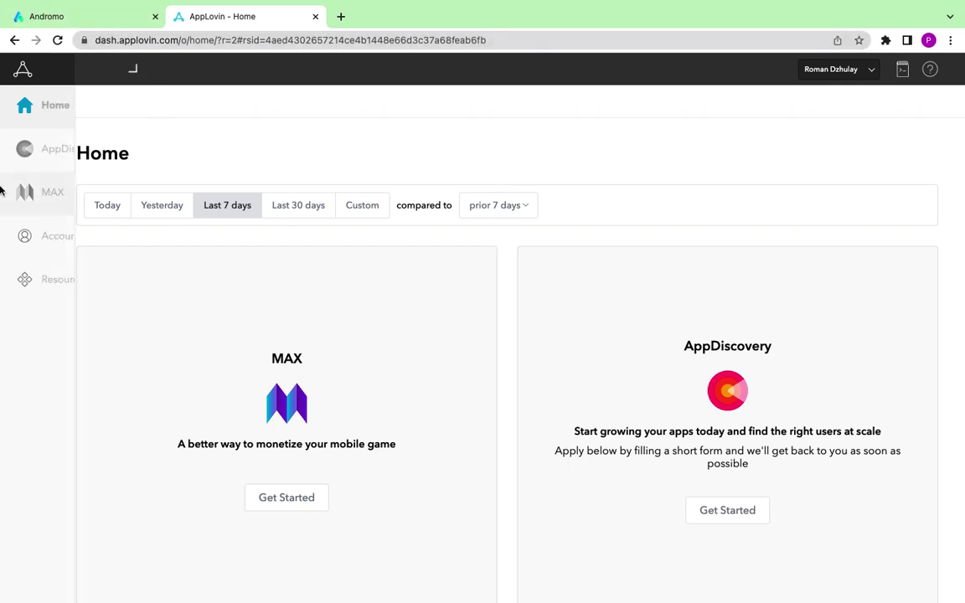
left_click(58, 155)
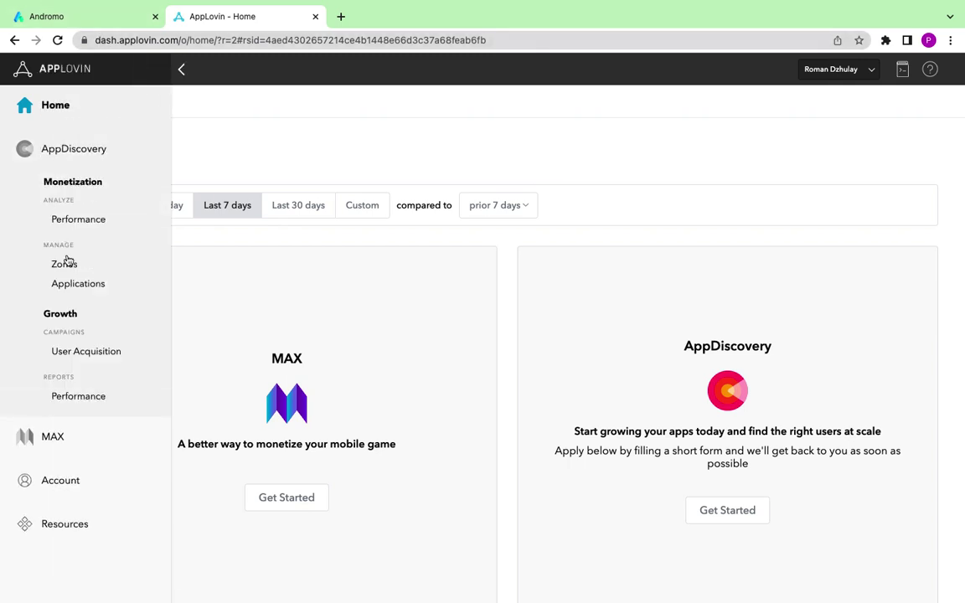
left_click(53, 435)
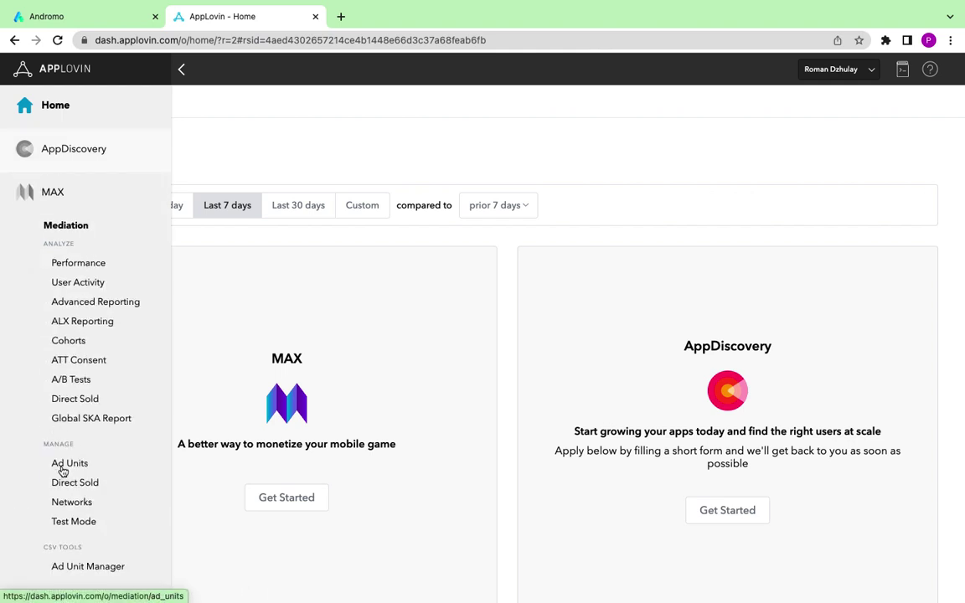
left_click(62, 467)
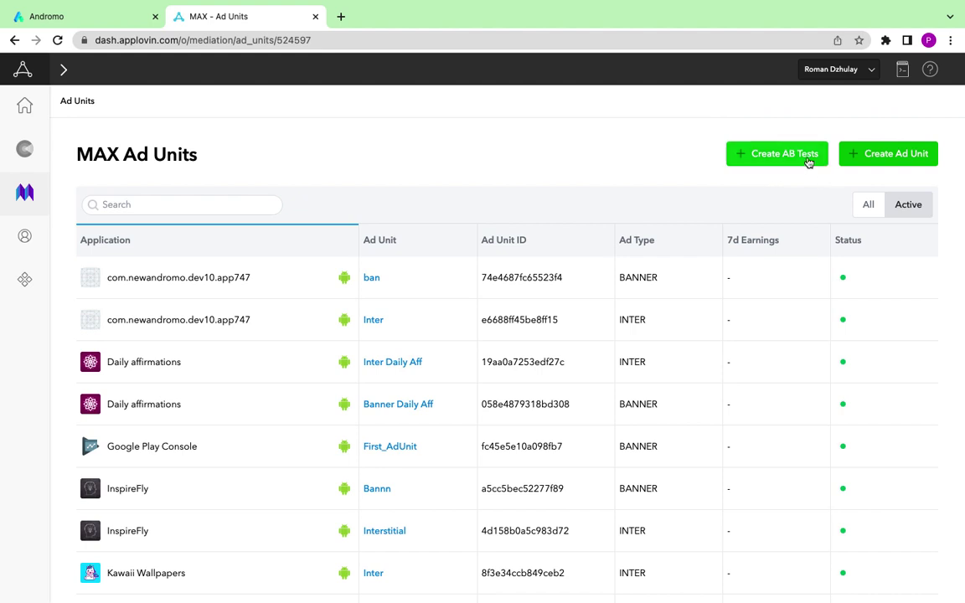
left_click(870, 154)
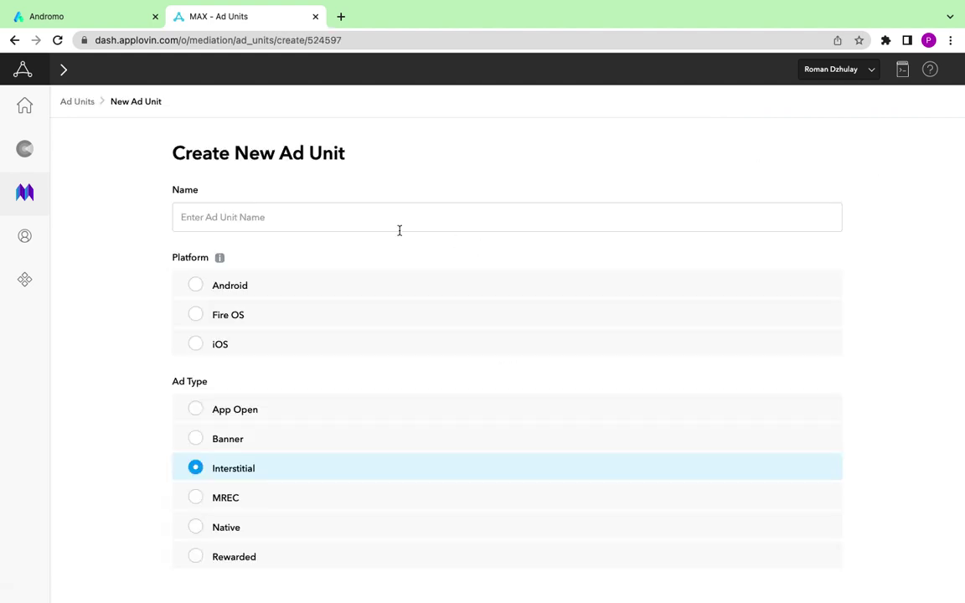
Name the ad unit Keto Interstitial and set its platform to Android.
left_click(221, 216)
type("Keto Interstitial")
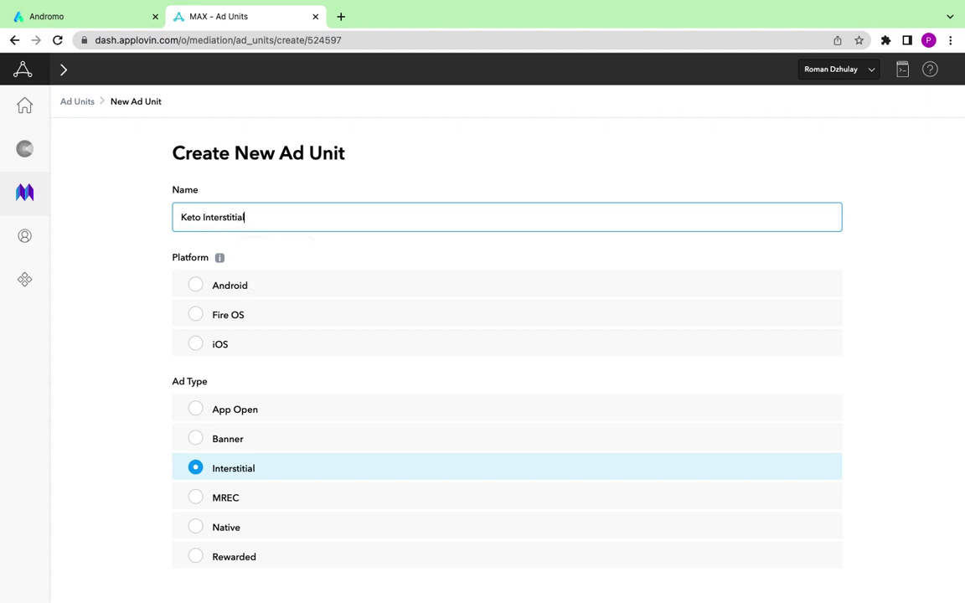
left_click(196, 285)
scroll(166, 317, "down", 2)
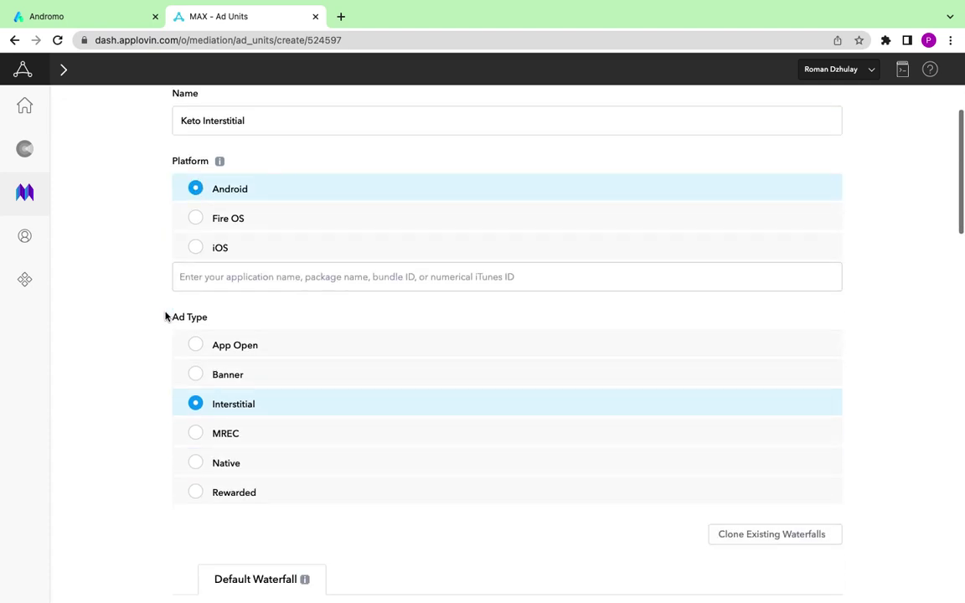
Manually create and attach the app com.newandromo.dev10.app1369, using the package name from Andromo.
left_click(86, 17)
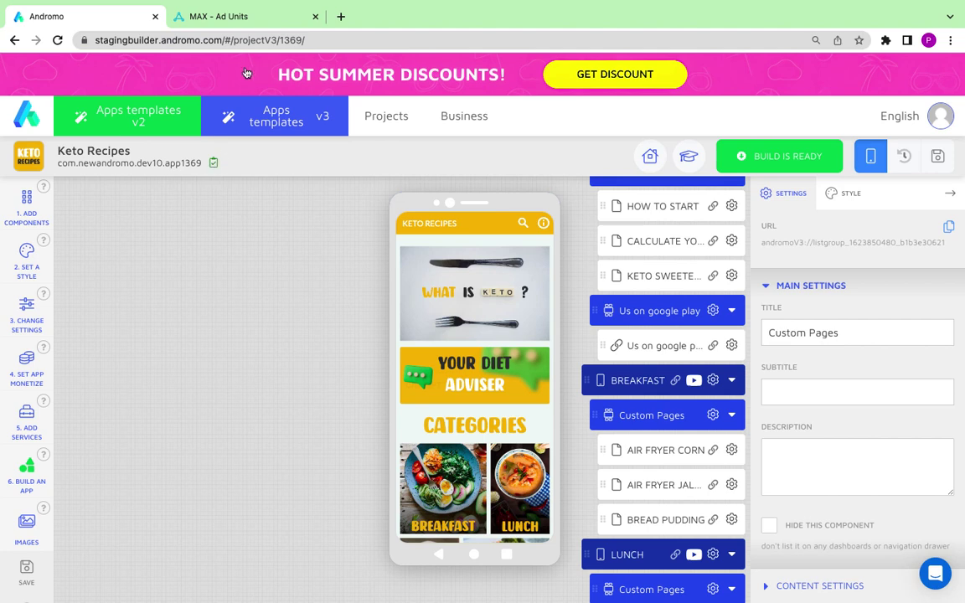
left_click(249, 21)
left_click(244, 288)
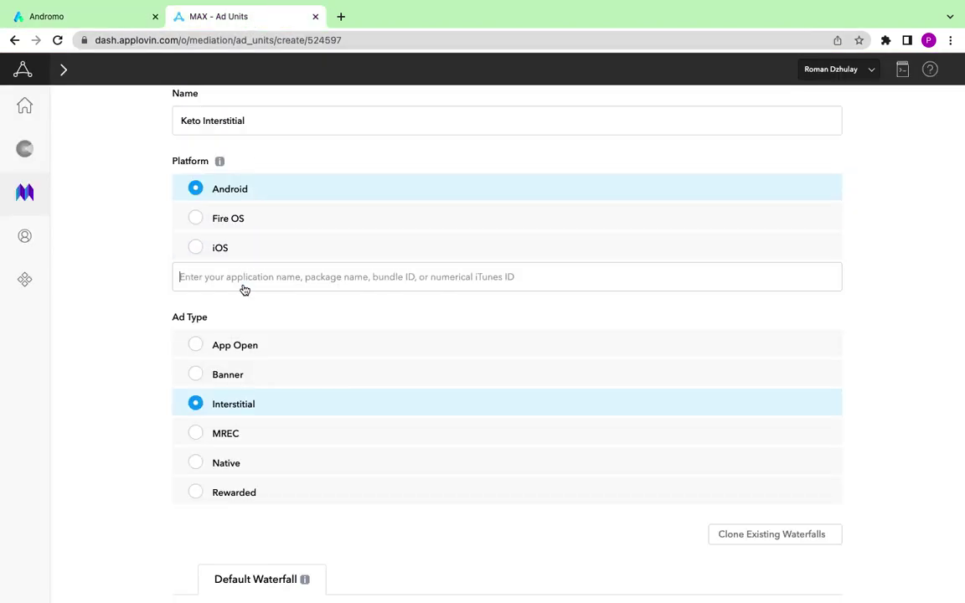
type("com.newandromo.dev10.app1369")
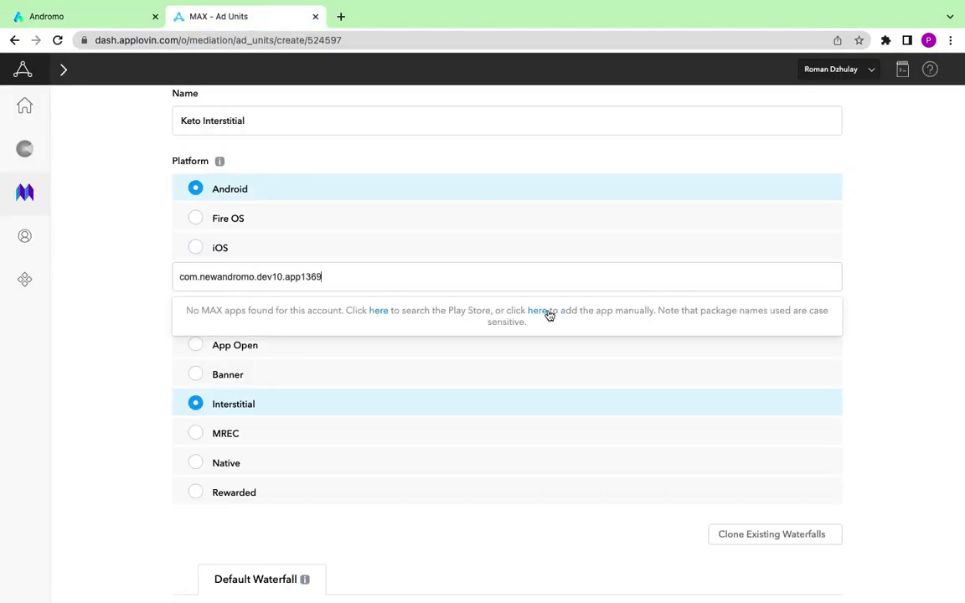
left_click(538, 312)
left_click(408, 375)
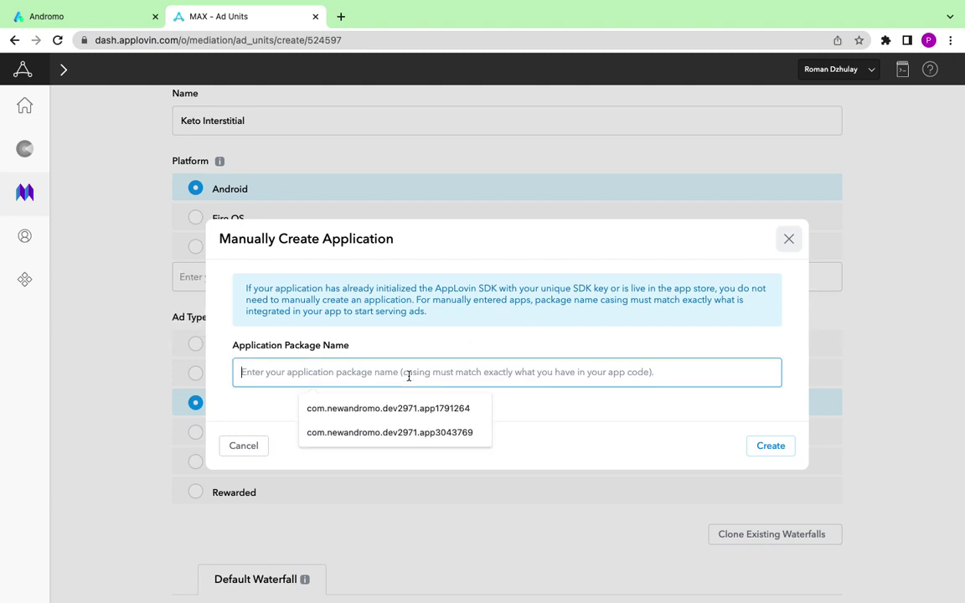
type("com.newandromo.dev10.app1369")
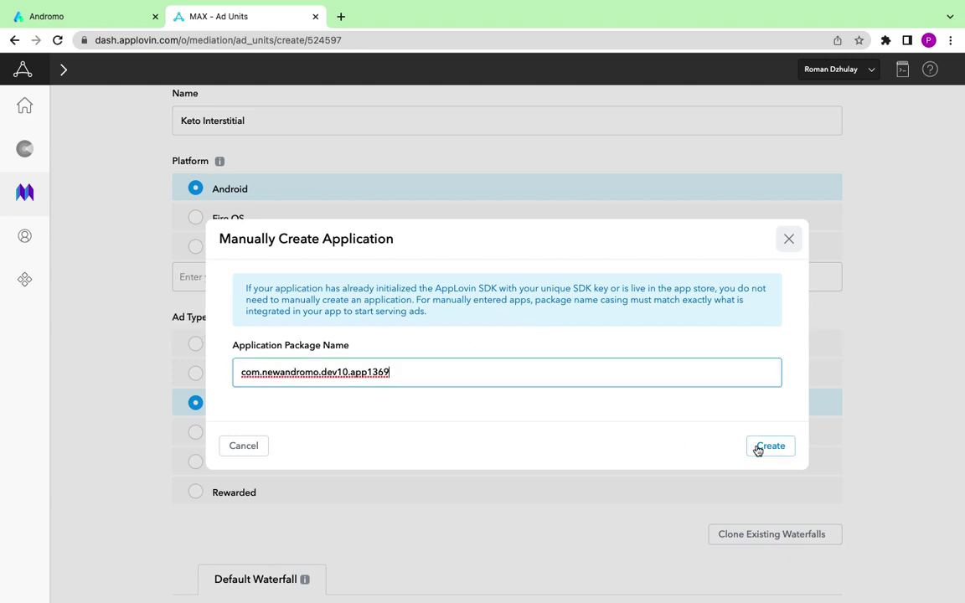
left_click(758, 450)
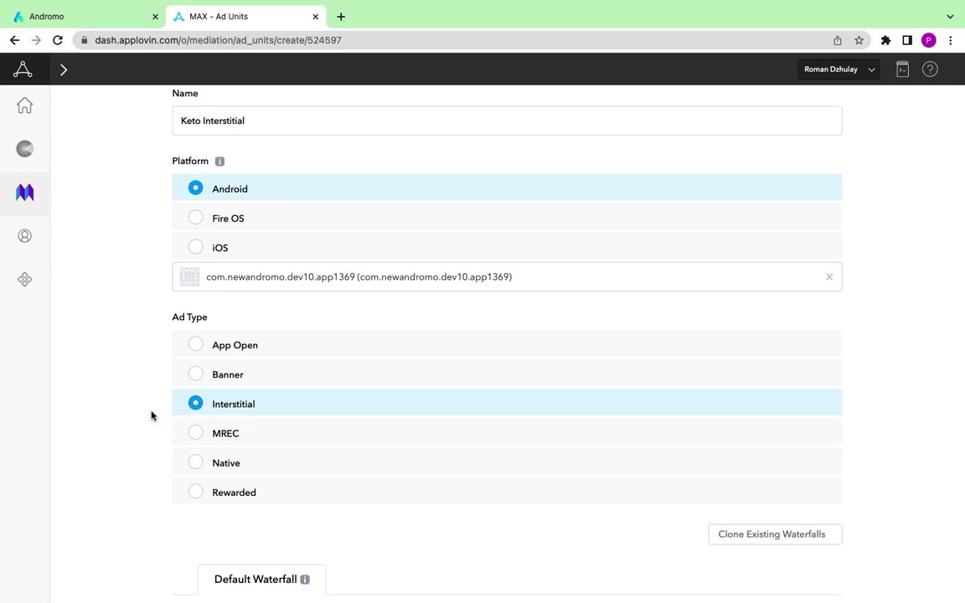
Keep the Interstitial ad type and save the Keto Interstitial unit.
scroll(151, 417, "down", 3)
scroll(150, 416, "down", 15)
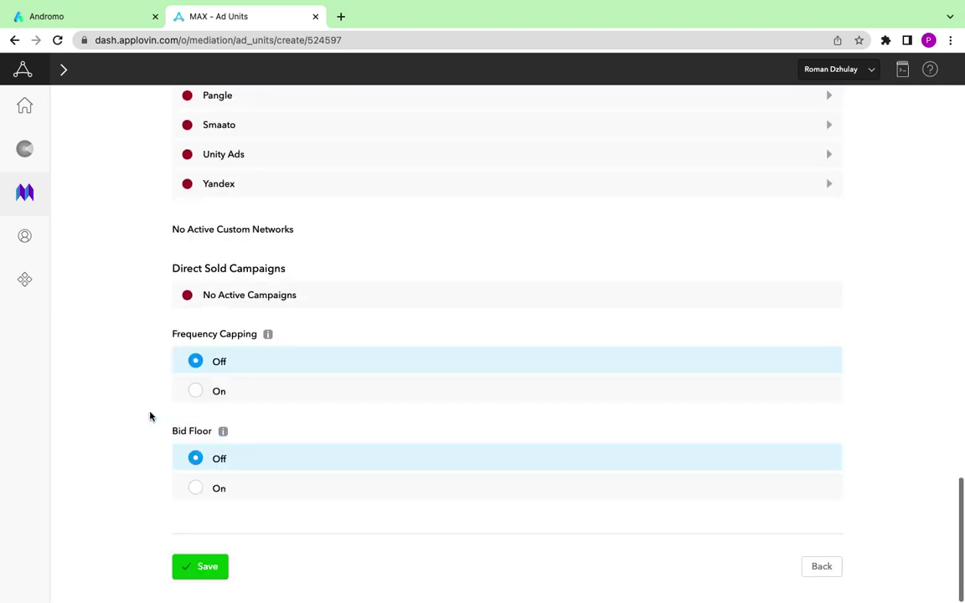
left_click(196, 565)
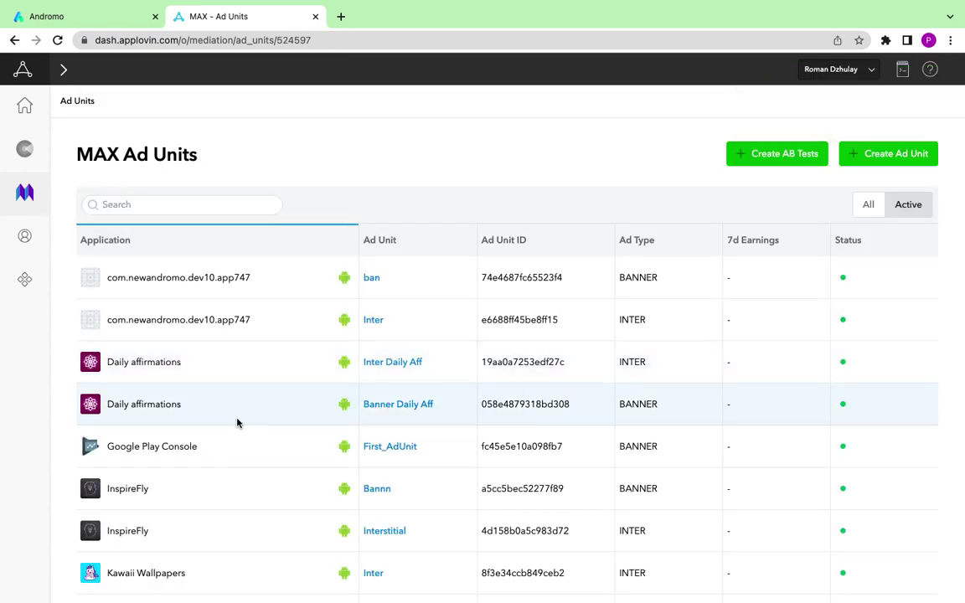
Check Keto Interstitial is listed as an INTER unit for Keto recipes, then start another ad unit.
scroll(237, 423, "down", 3)
scroll(237, 423, "down", 1)
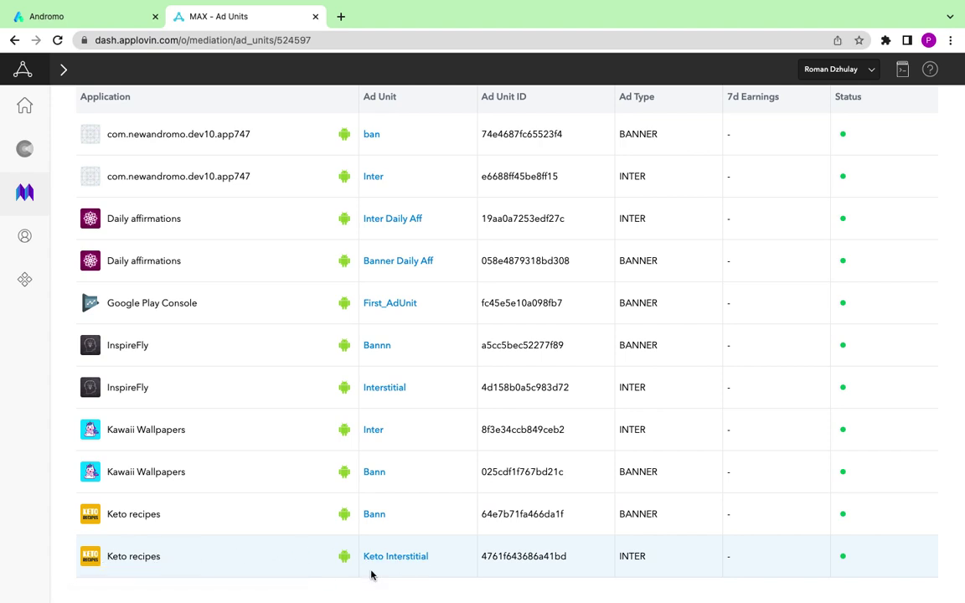
scroll(233, 543, "up", 3)
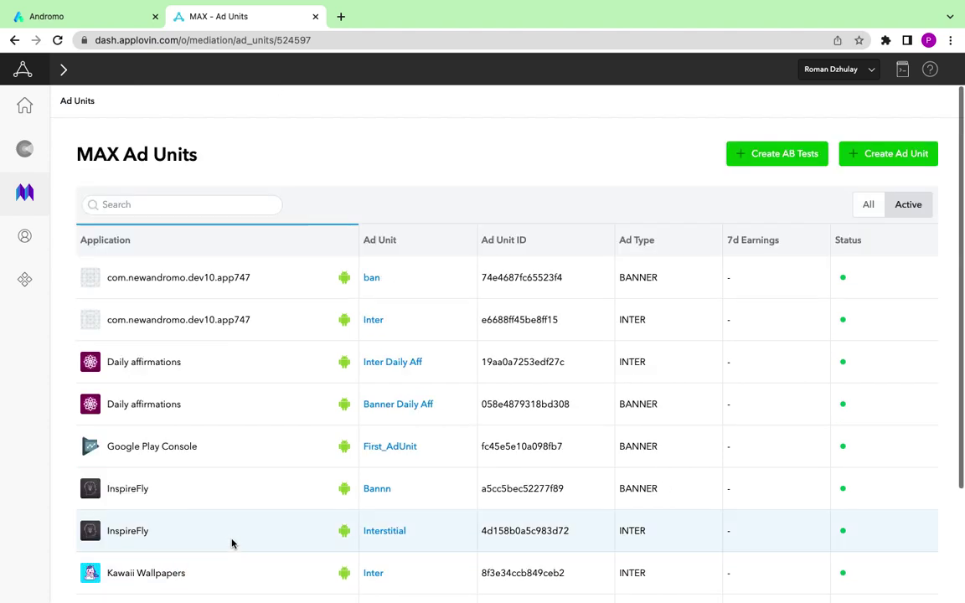
left_click(898, 156)
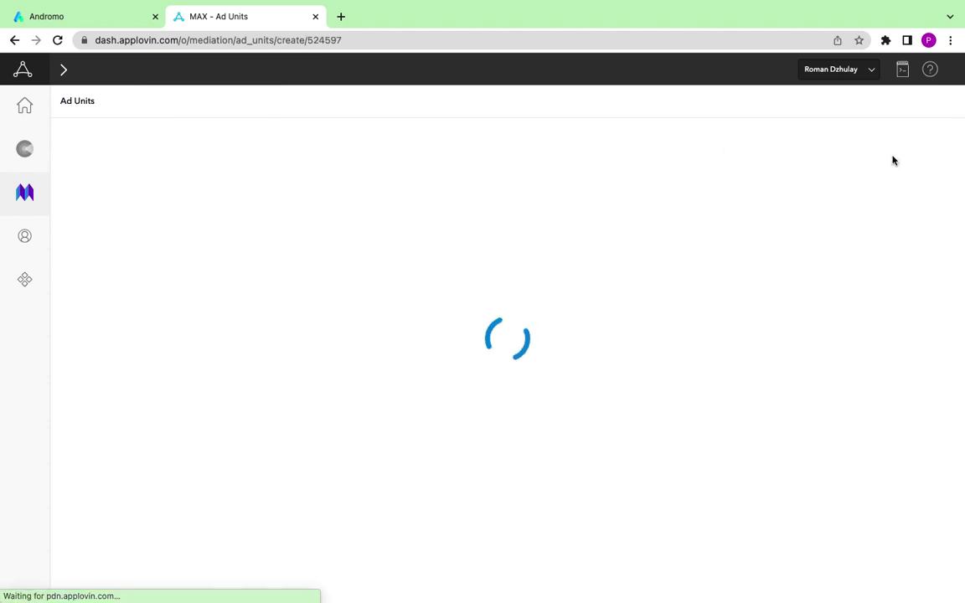
Name the new unit Keto Banner with Android platform and Banner ad type.
left_click(205, 218)
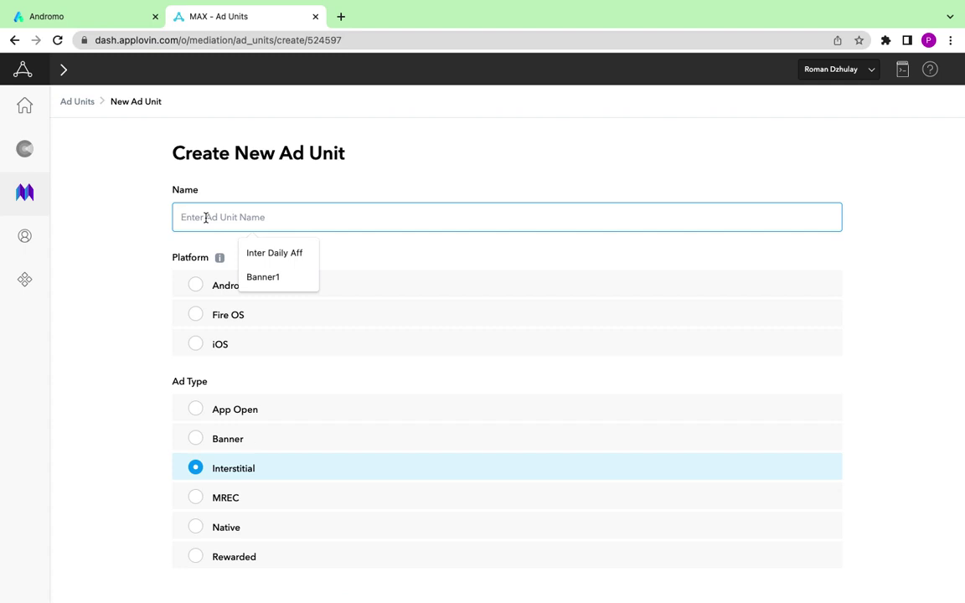
type("Keto Ban")
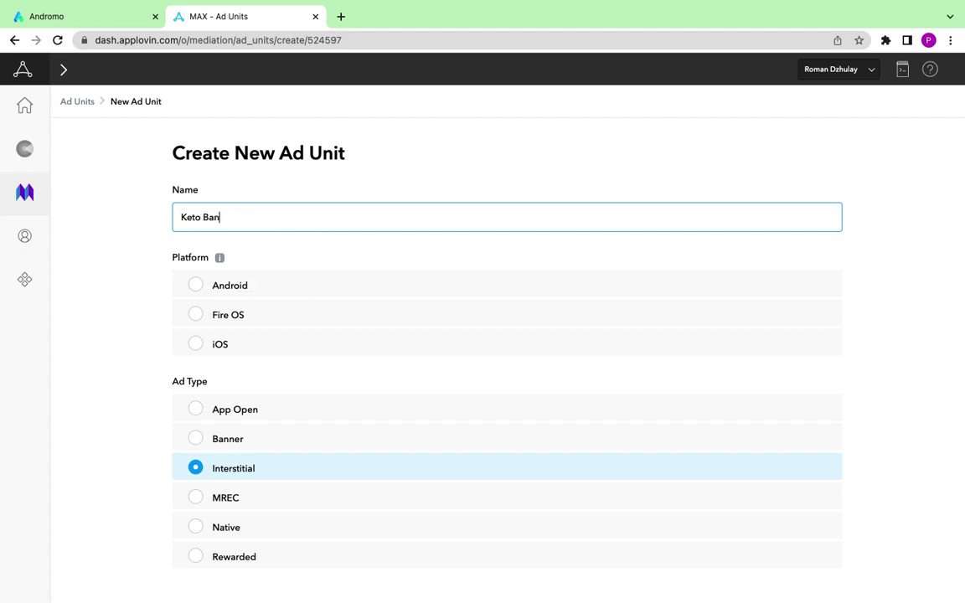
type("ner")
left_click(194, 289)
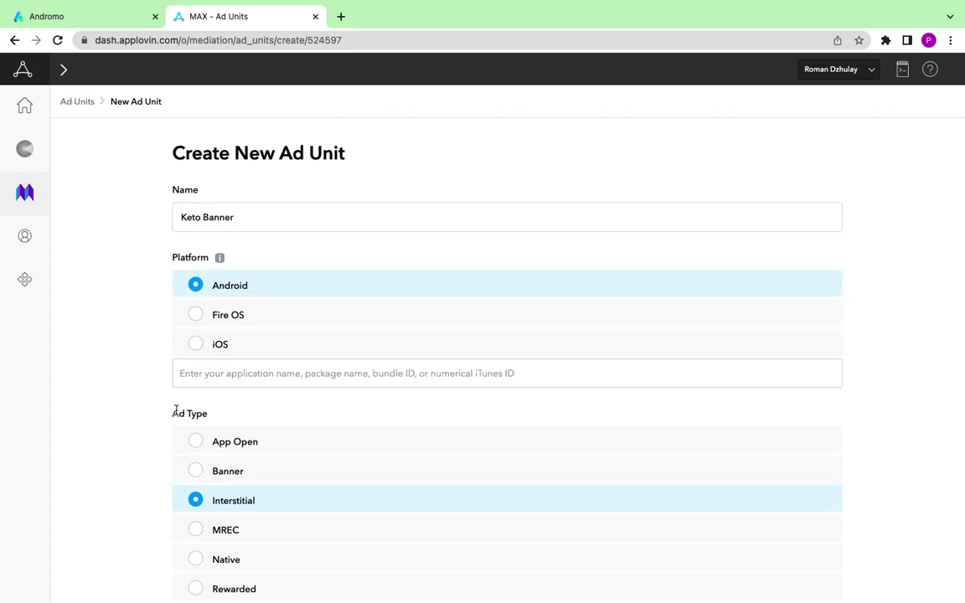
left_click(184, 467)
scroll(149, 484, "down", 20)
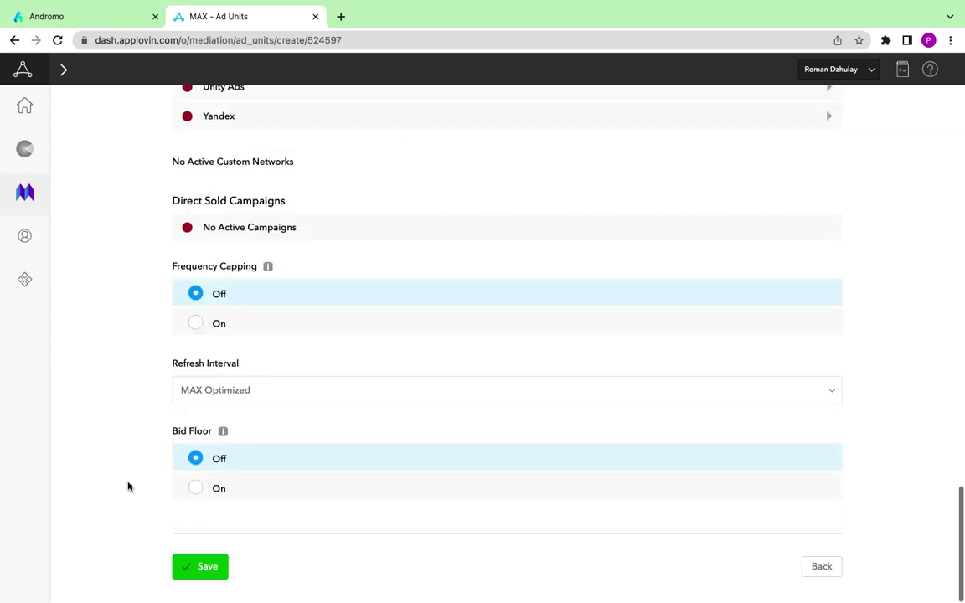
left_click(199, 567)
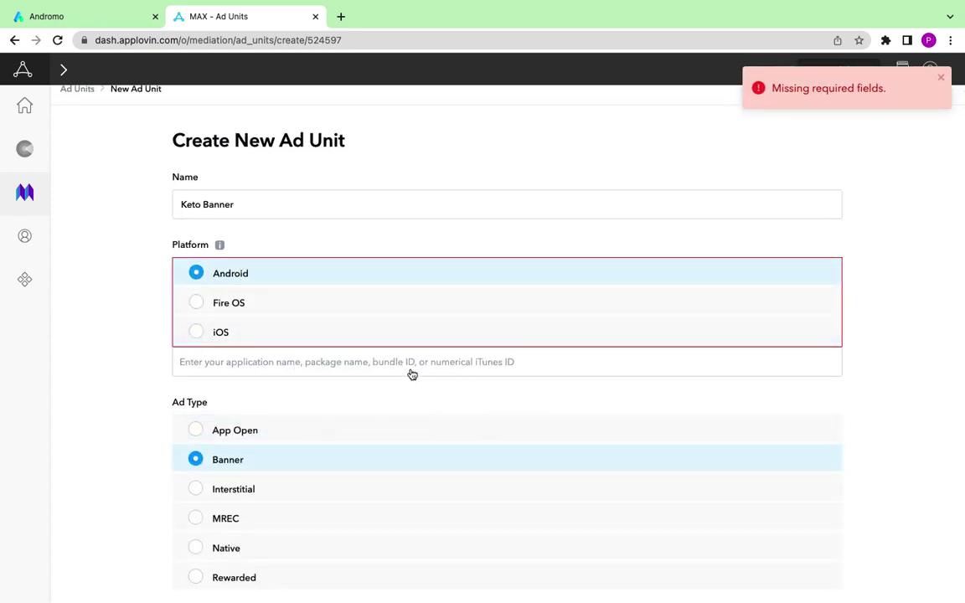
Manually add com.newandromo.dev10.app1369 as the unit's app and save Keto Banner.
type("com.newandromo.dev10.app1369")
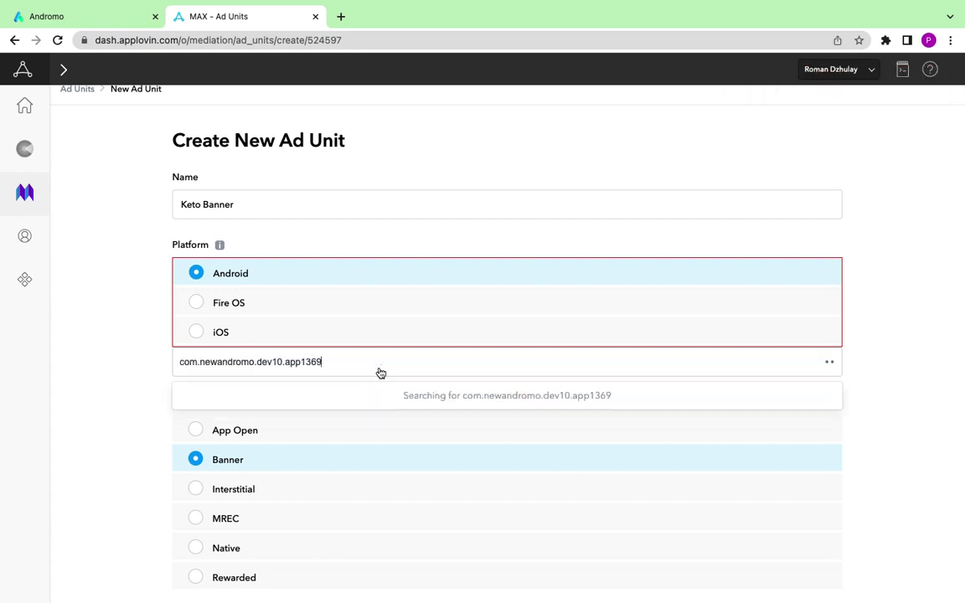
left_click(537, 395)
left_click(473, 371)
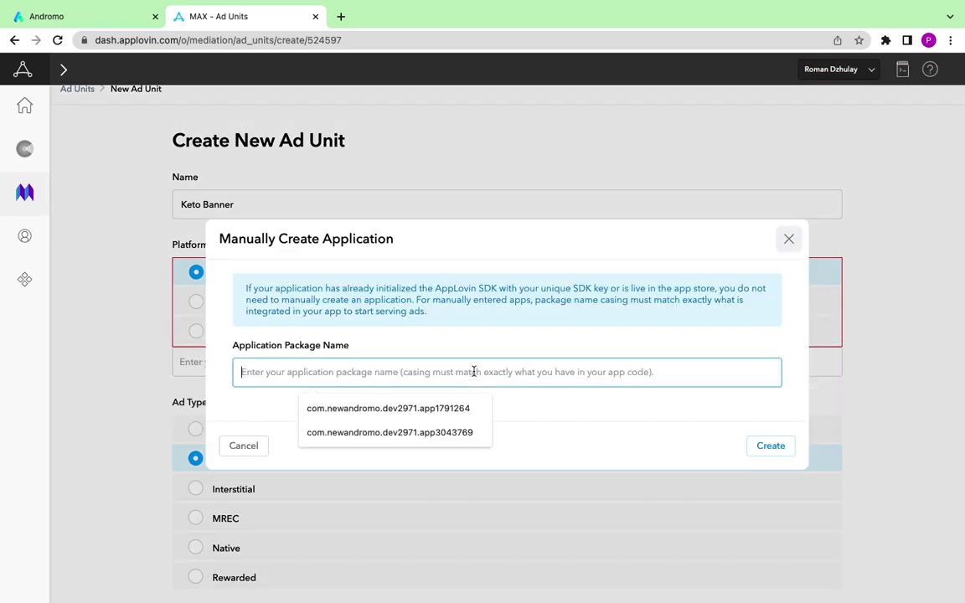
type("com.newandromo.dev10.app1369")
left_click(757, 445)
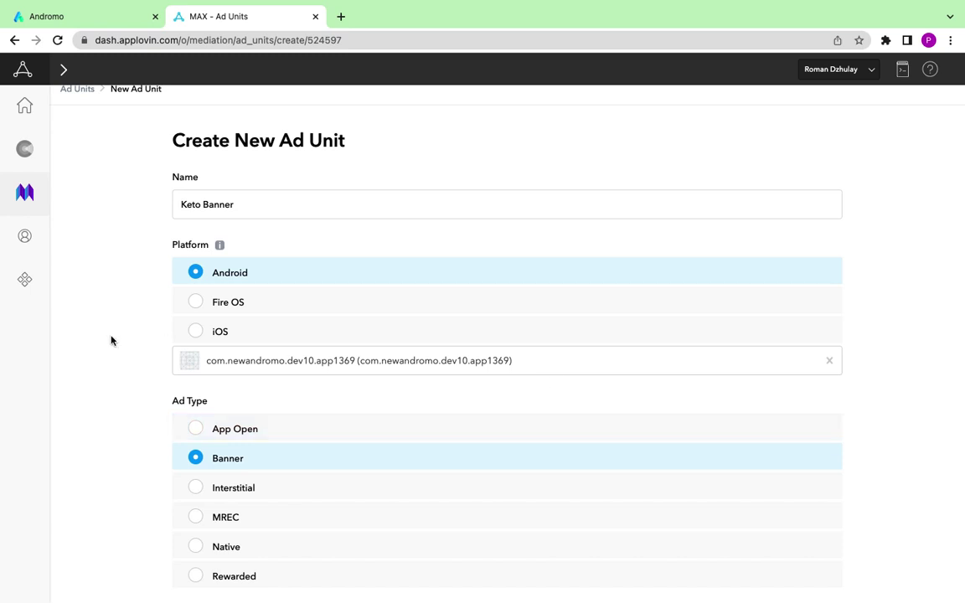
scroll(172, 431, "down", 15)
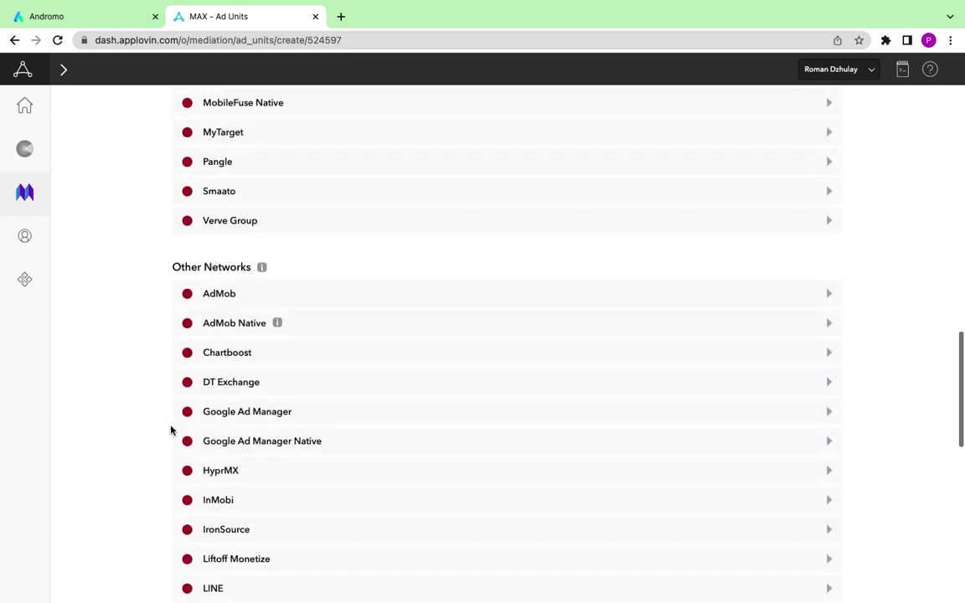
left_click(210, 565)
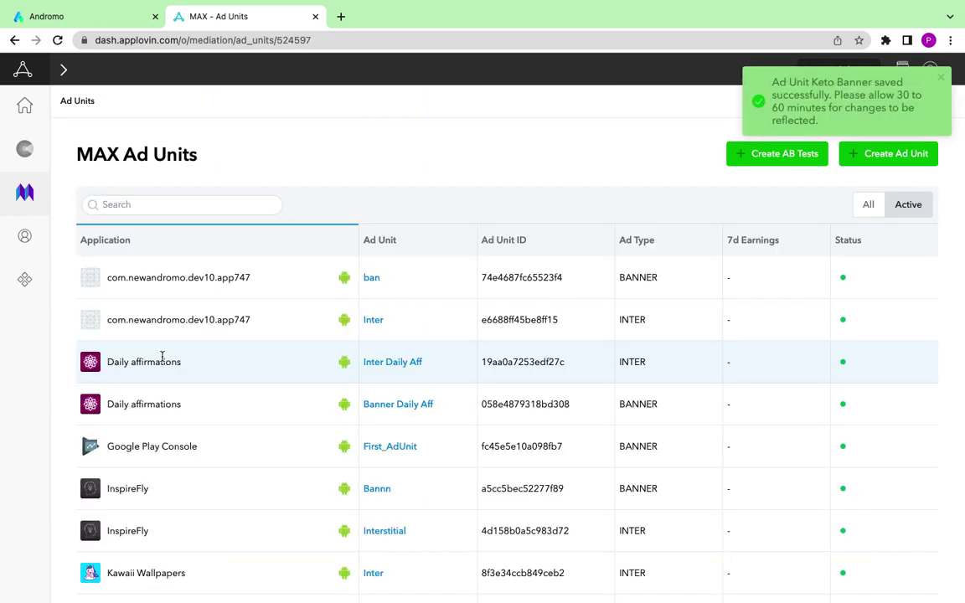
Open Account > Keys and copy the full SDK Key for the TextEdit note.
scroll(278, 397, "down", 3)
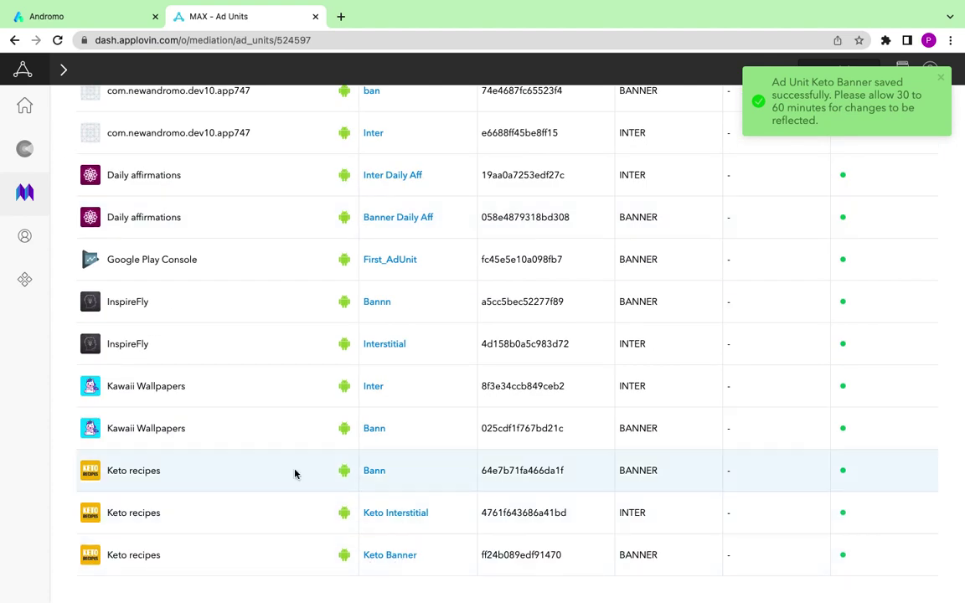
scroll(238, 461, "up", 3)
mouse_move(43, 323)
left_click(38, 149)
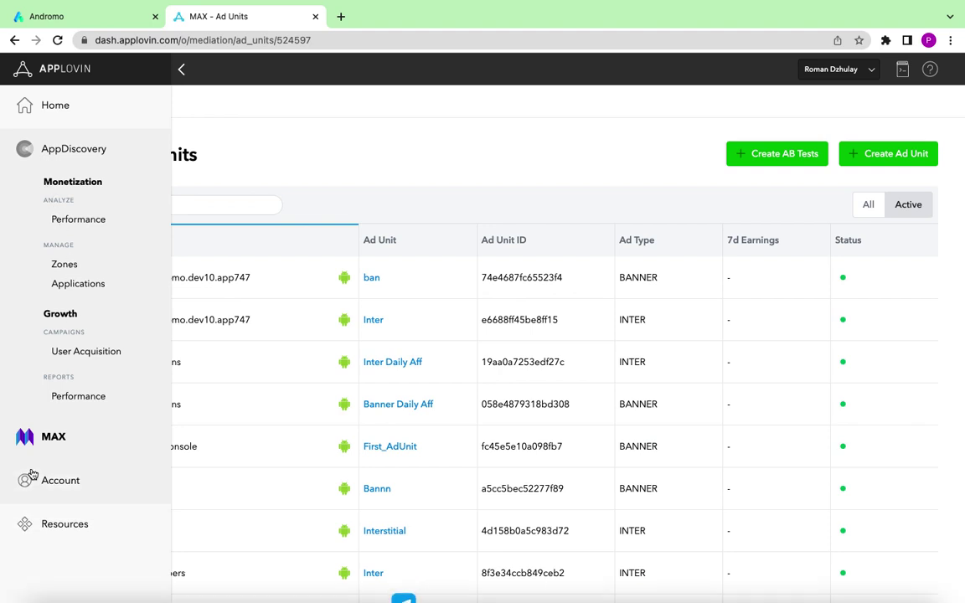
left_click(28, 480)
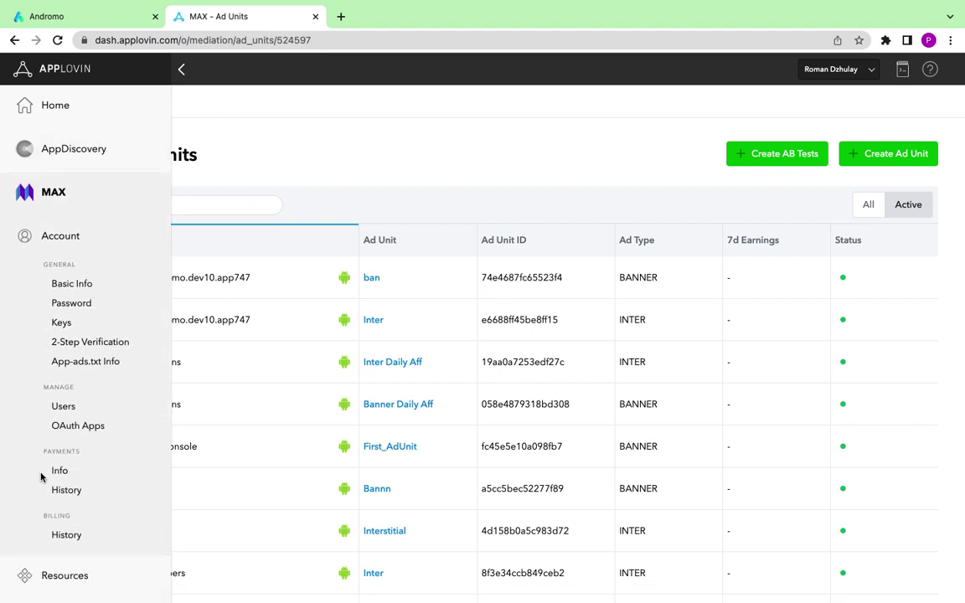
left_click(62, 321)
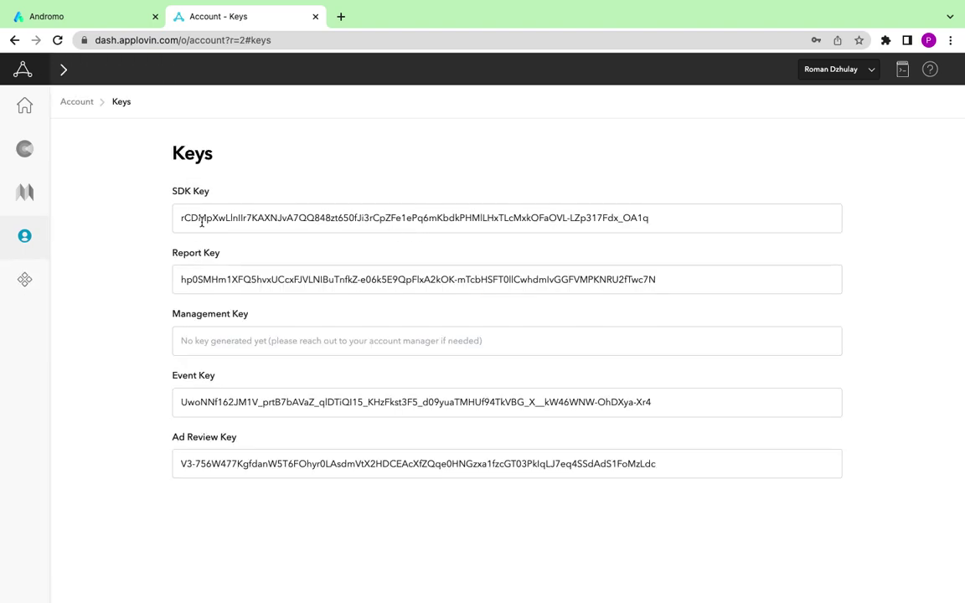
triple_click(201, 222)
key("super+c")
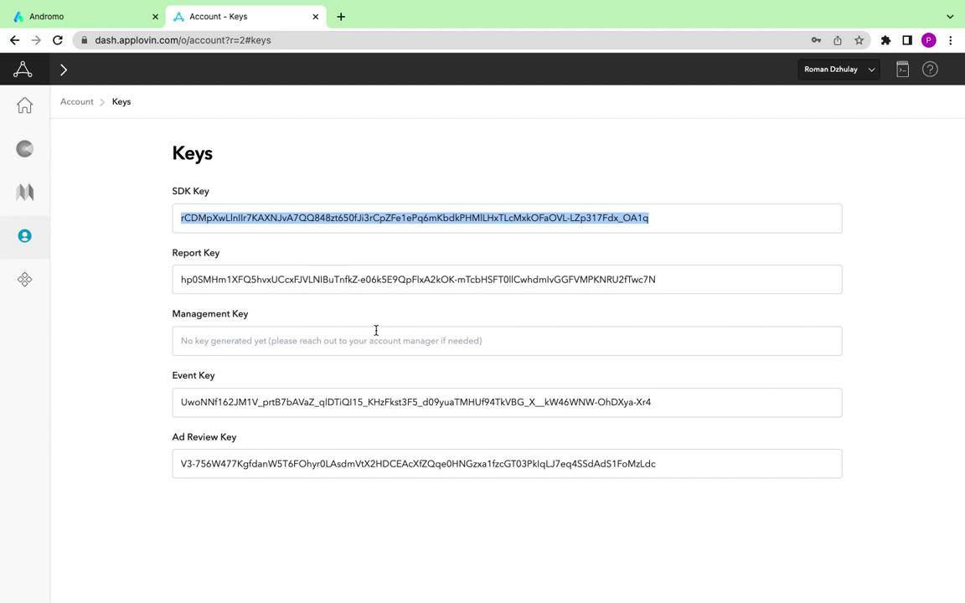
key("super+Tab")
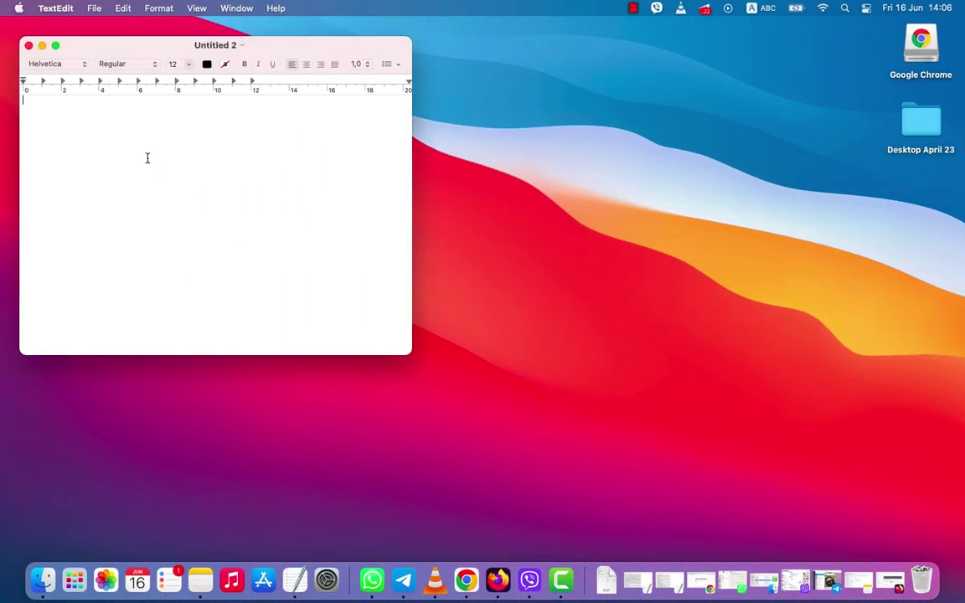
Write an 'SDK' label in the note and paste the SDK key beneath it.
type("SDK")
key("Return")
key("Return")
key("super+v")
key("Return")
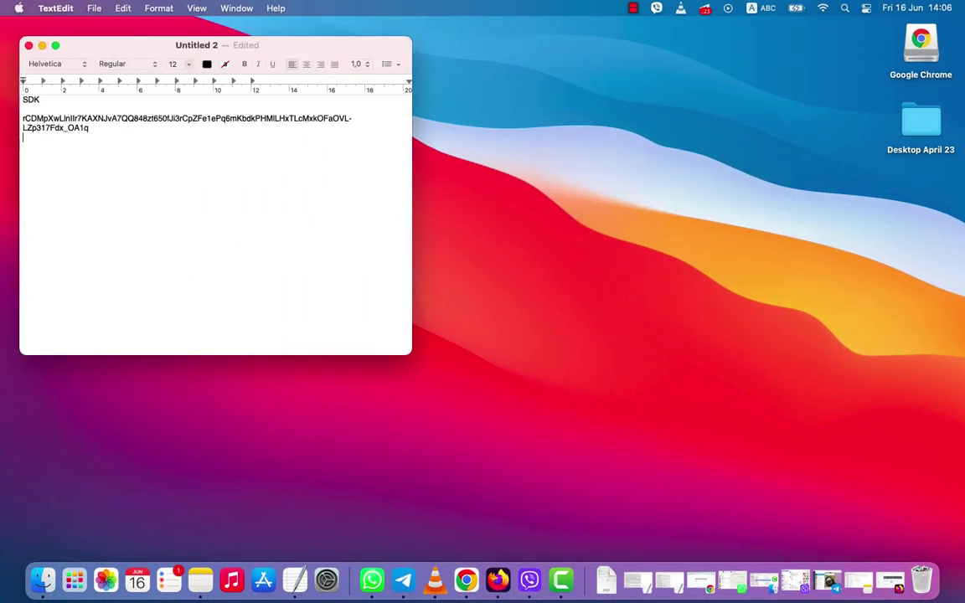
key("super+Tab")
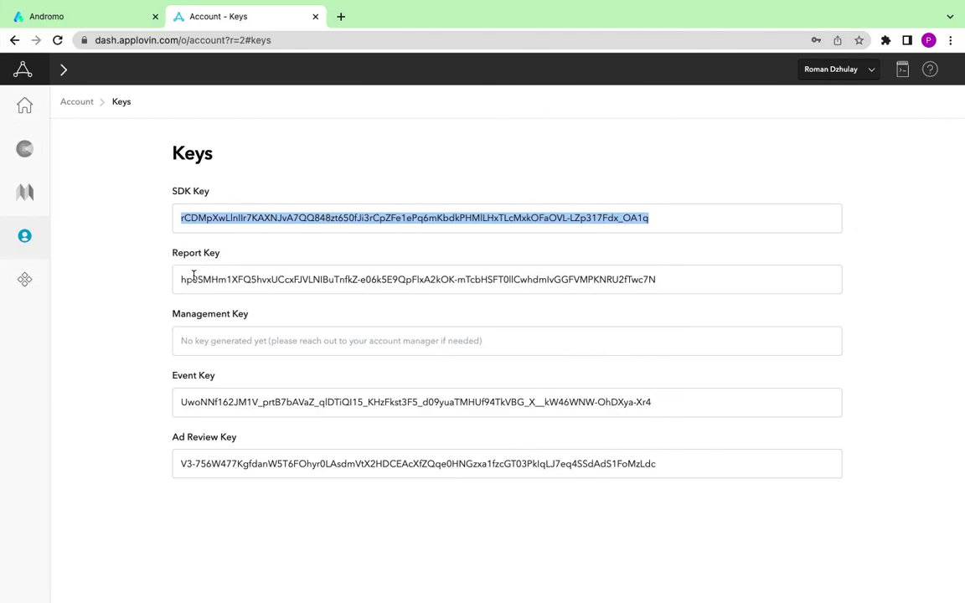
Copy the Report Key from AppLovin and paste it under a 'Report key' label.
triple_click(192, 276)
key("super+Tab")
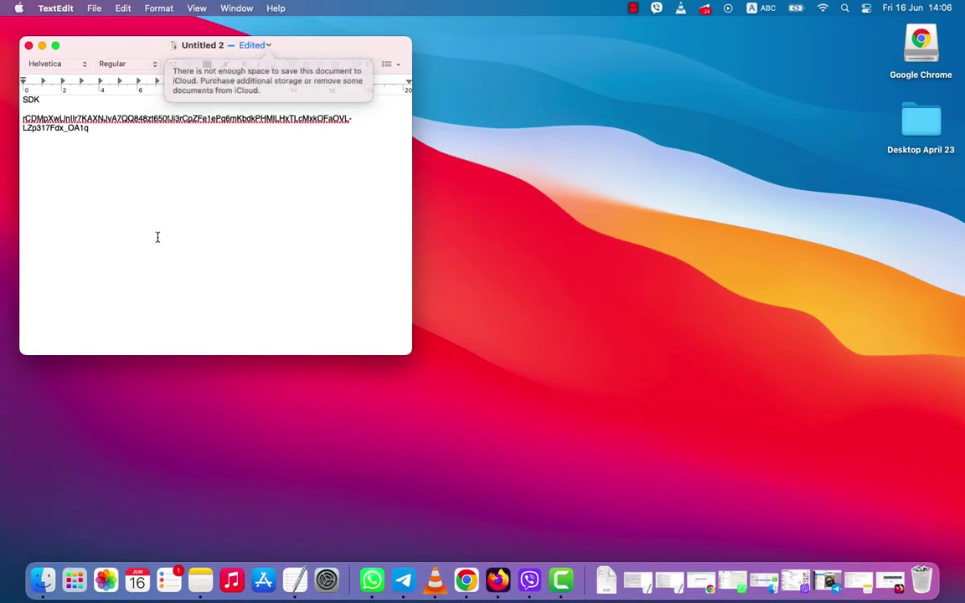
key("Return")
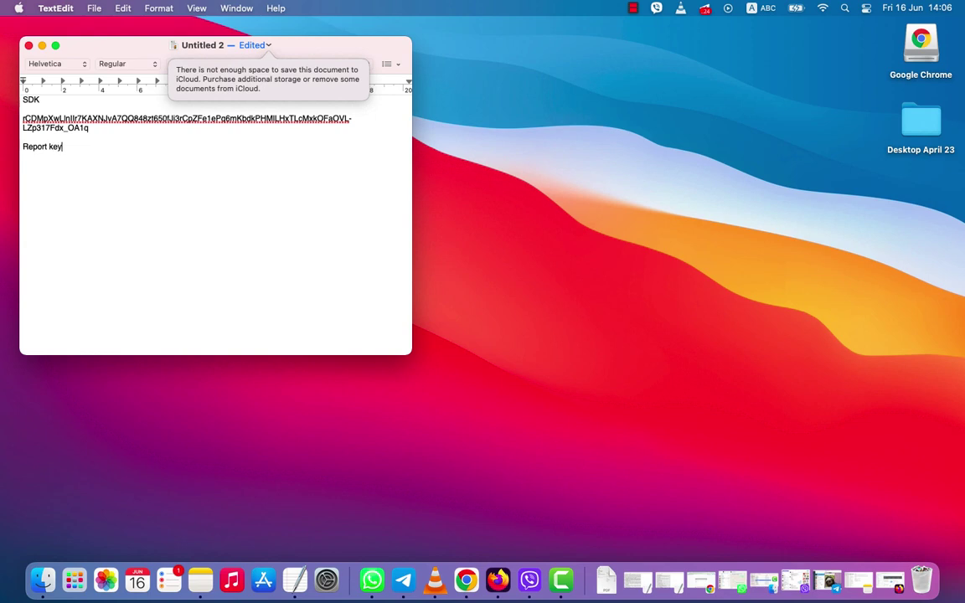
key("Return")
key("Return")
key("Return")
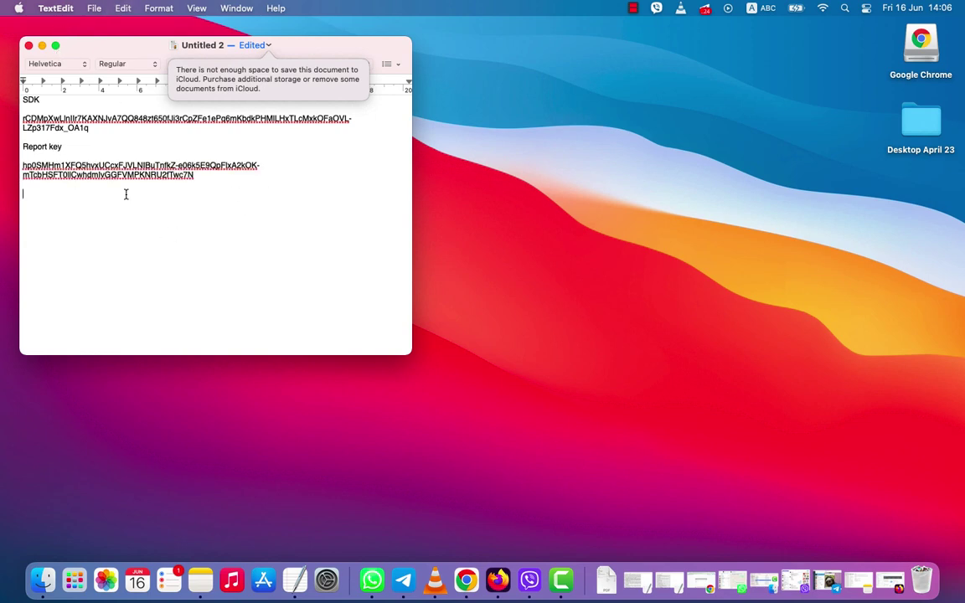
key("super+Tab")
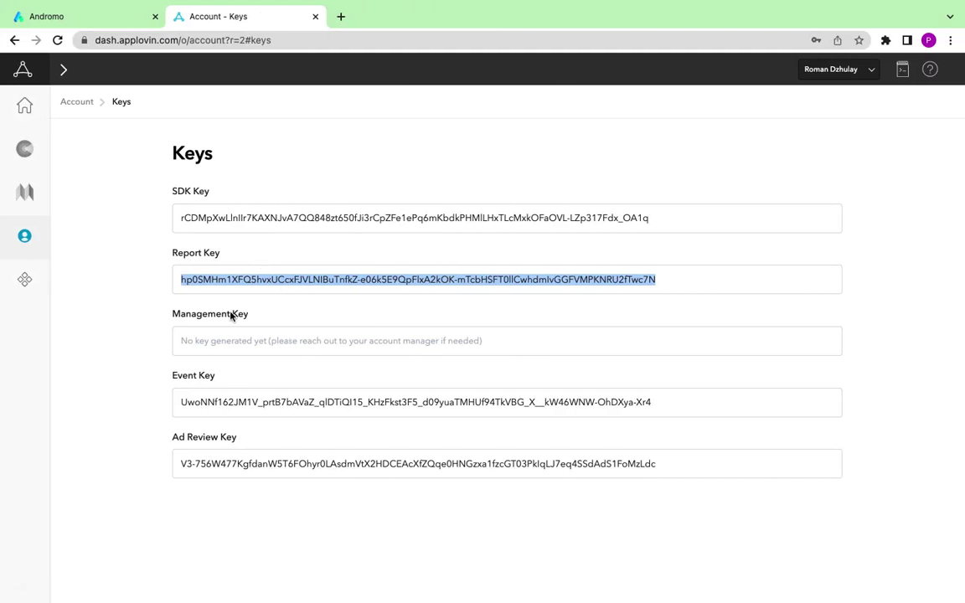
left_click(231, 315)
scroll(231, 316, "down", 2)
mouse_move(25, 217)
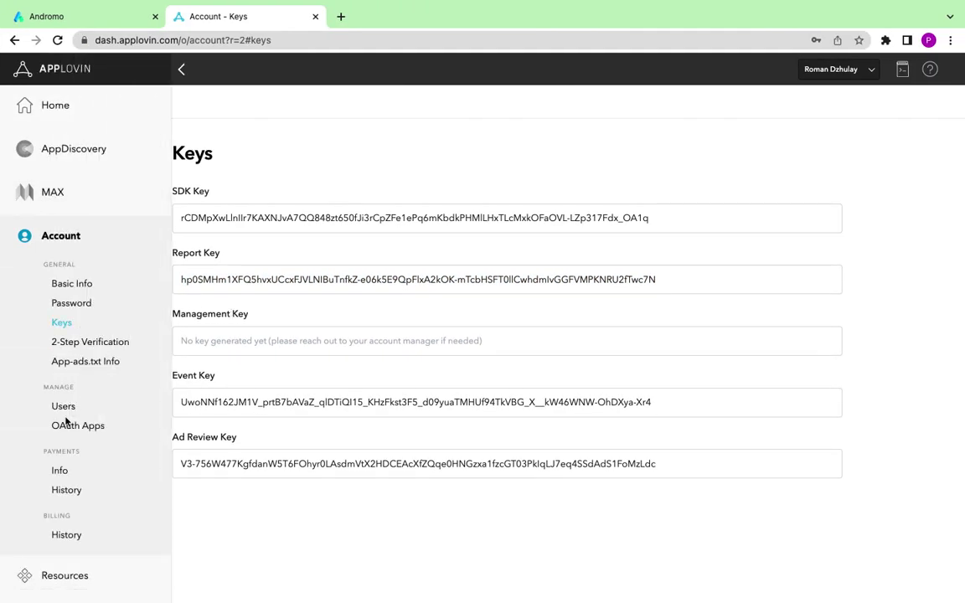
Open AppDiscovery > Zones and start a new zone named KetoBan.
mouse_move(76, 159)
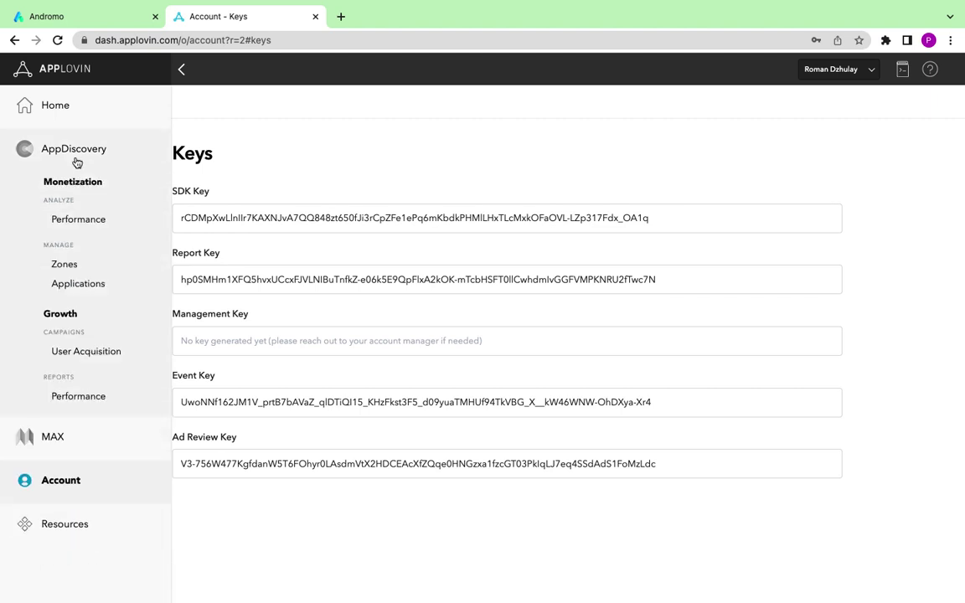
left_click(75, 270)
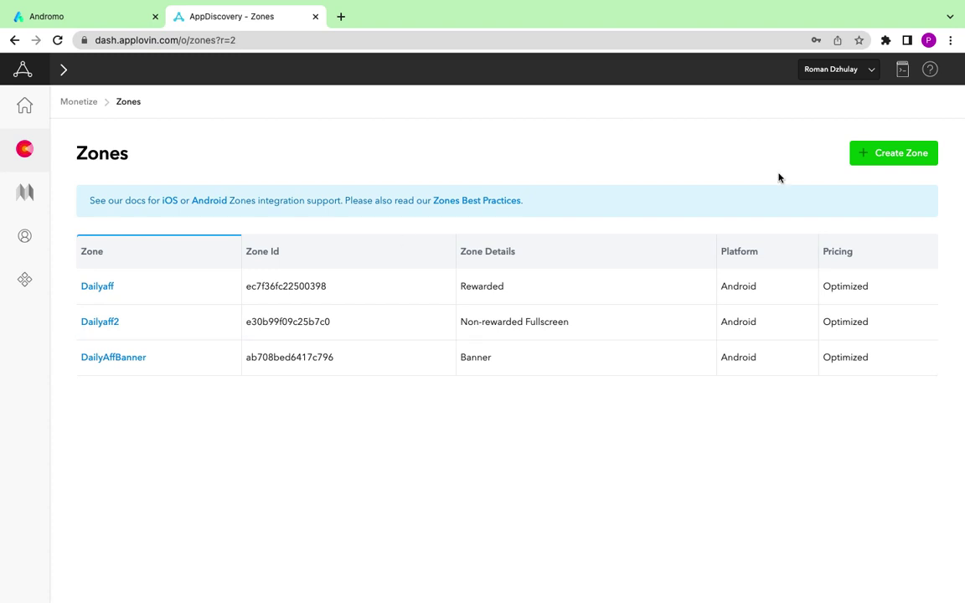
left_click(893, 158)
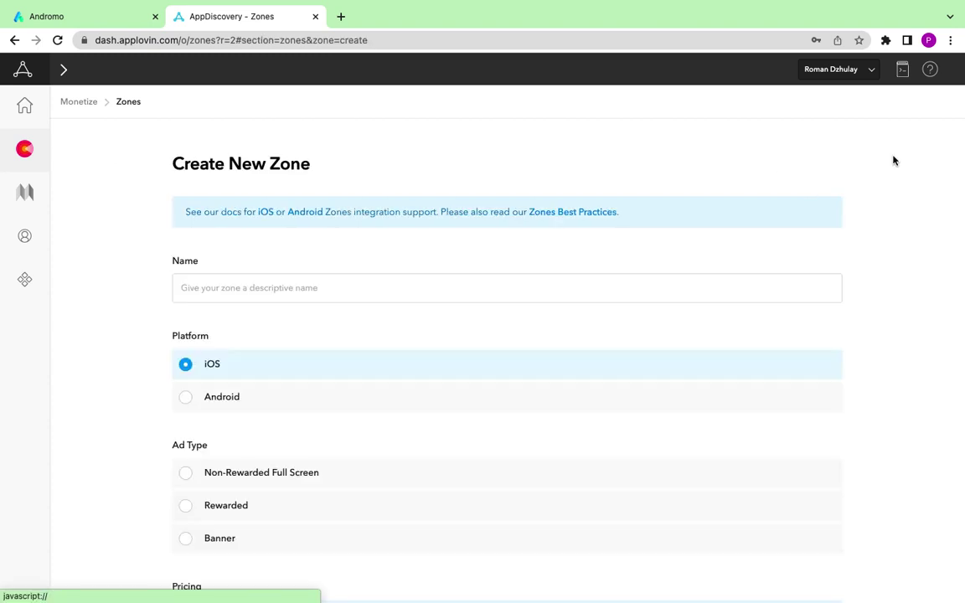
left_click(247, 290)
type("KetoBan")
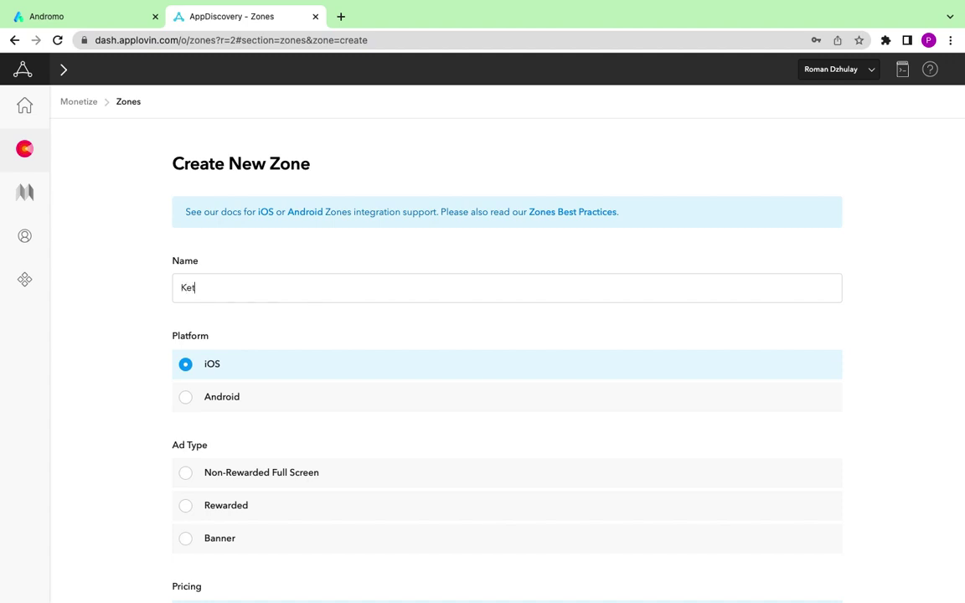
Make KetoBan an Android banner zone with Optimized by AppLovin pricing, then save and confirm.
scroll(173, 370, "down", 1)
left_click(185, 340)
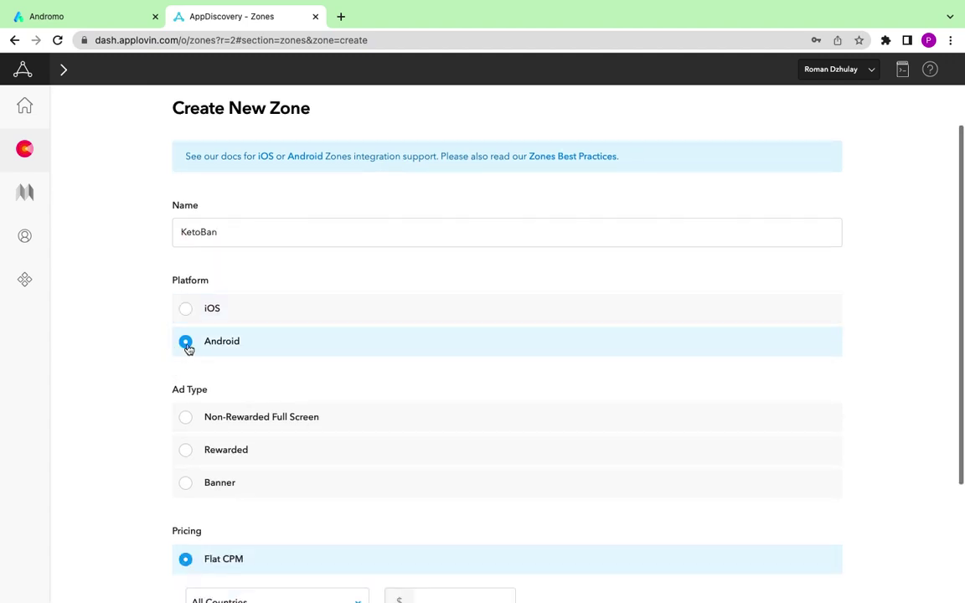
scroll(146, 393, "down", 2)
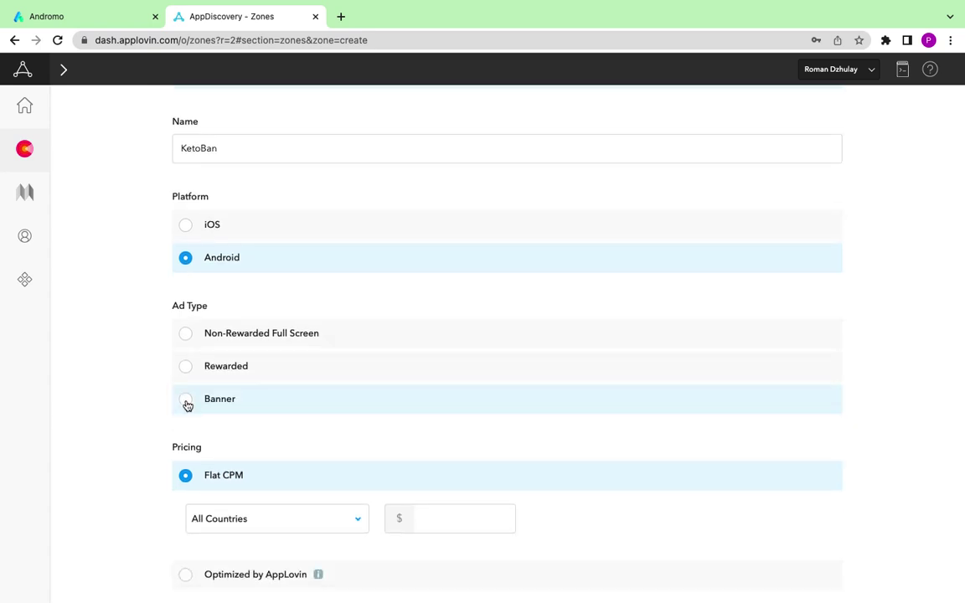
scroll(152, 408, "down", 1)
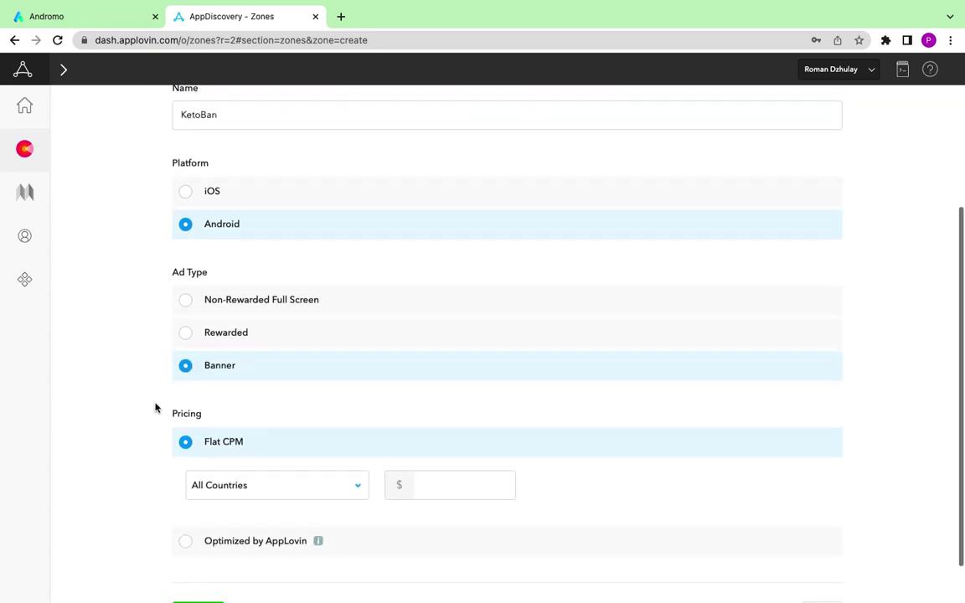
scroll(155, 408, "down", 2)
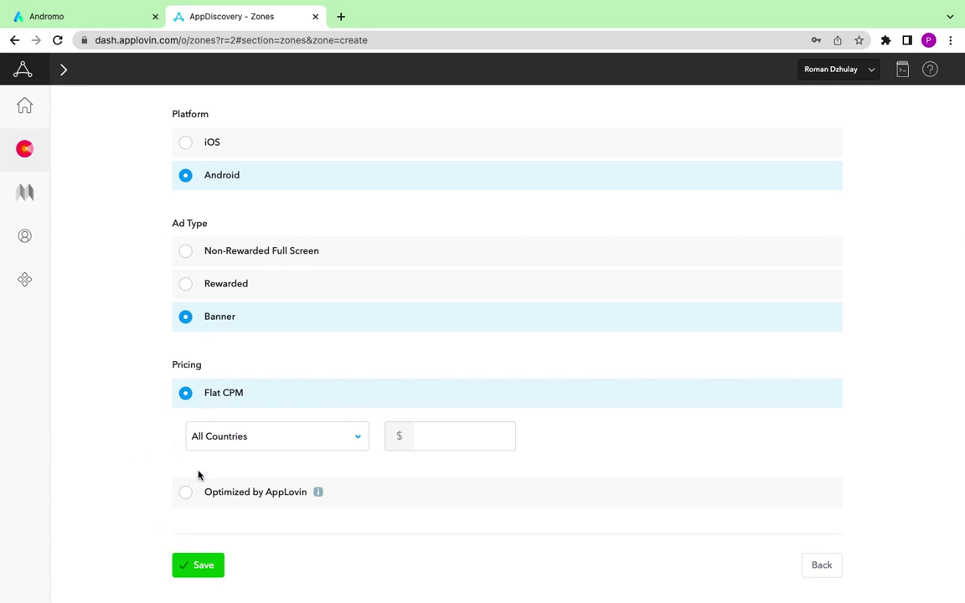
left_click(188, 494)
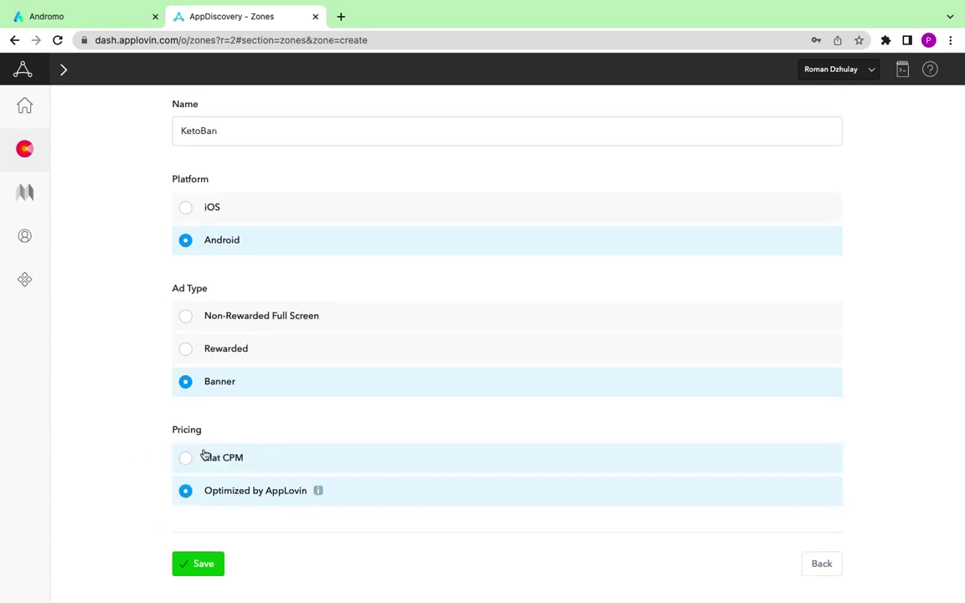
left_click(199, 558)
left_click(594, 130)
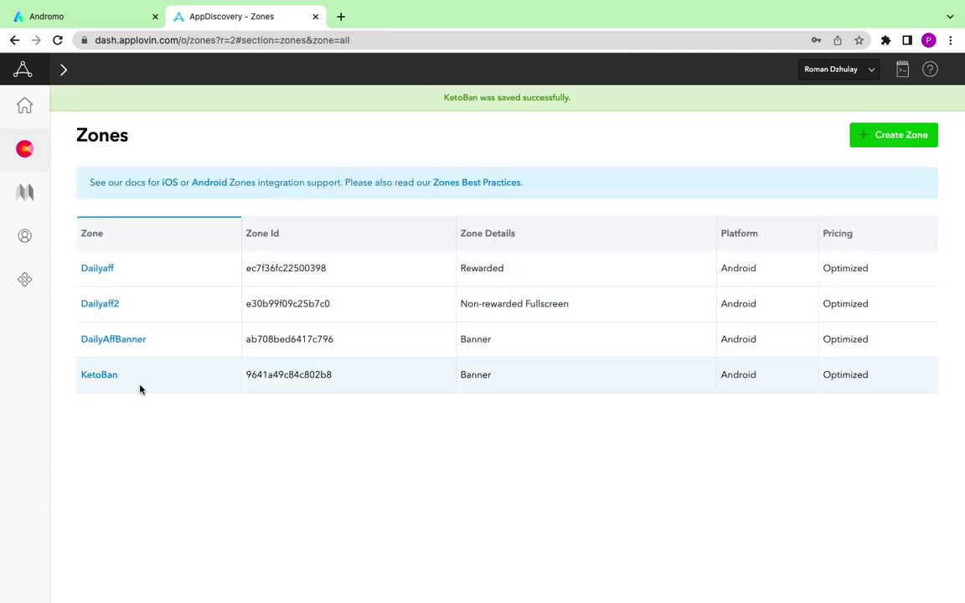
Copy the KetoBan Zone Id and paste it under a 'Zone ID' heading in the note.
double_click(265, 371)
key("super+c")
key("ctrl+Left")
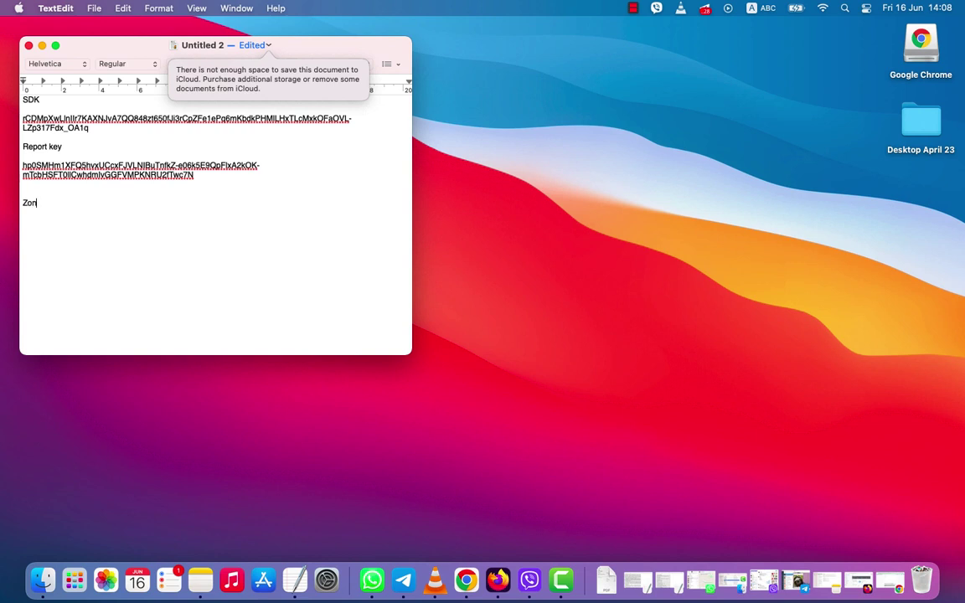
key("super+v")
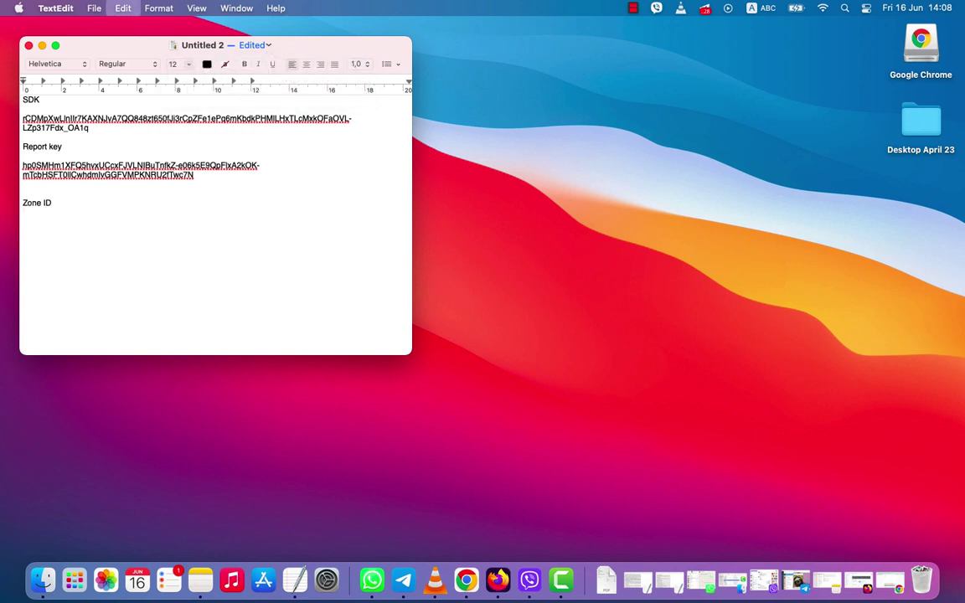
key("super+v")
key("Return")
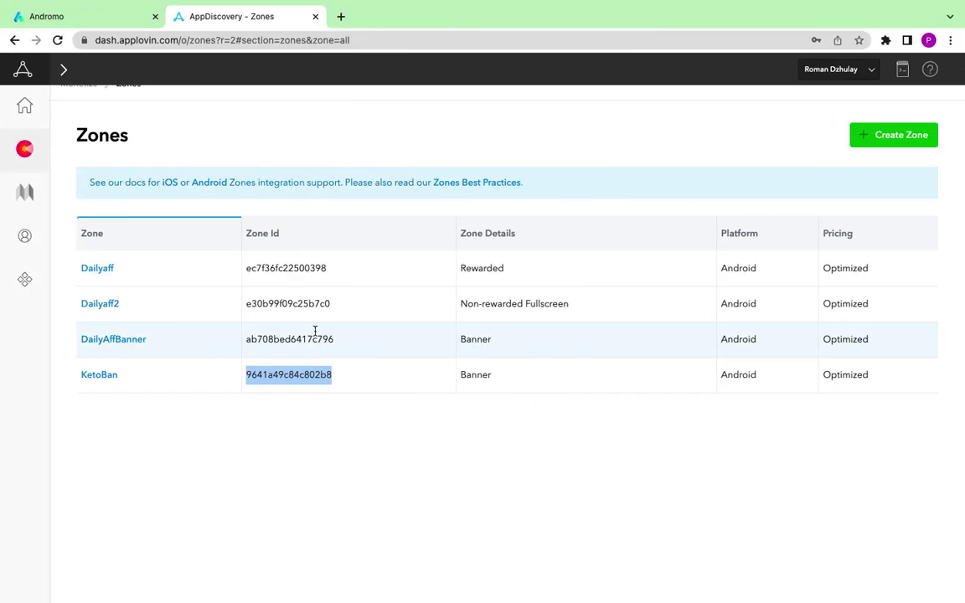
Bring up Firefox showing the Google AdMob home page.
mouse_move(19, 166)
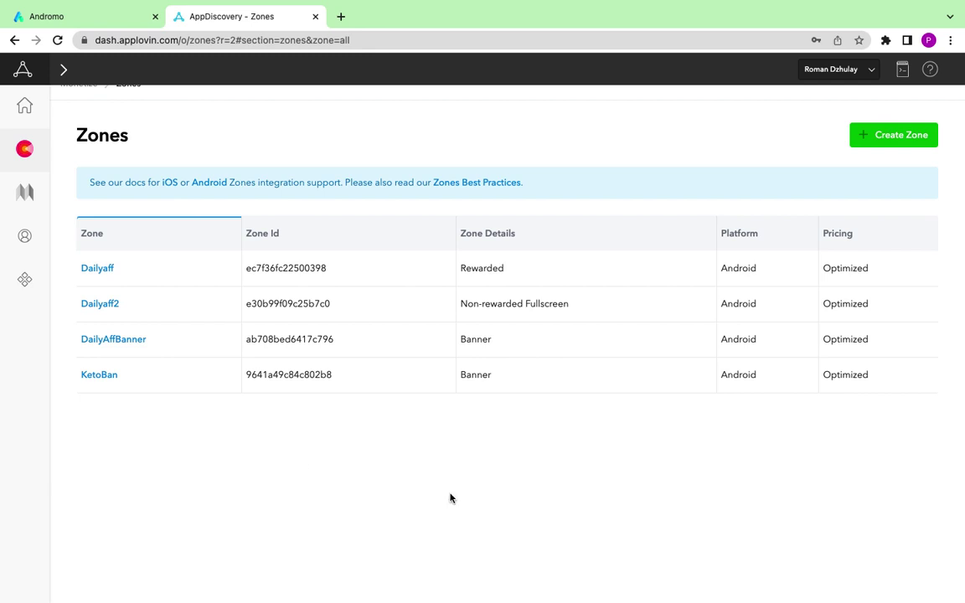
key("ctrl+Up")
left_click(432, 42)
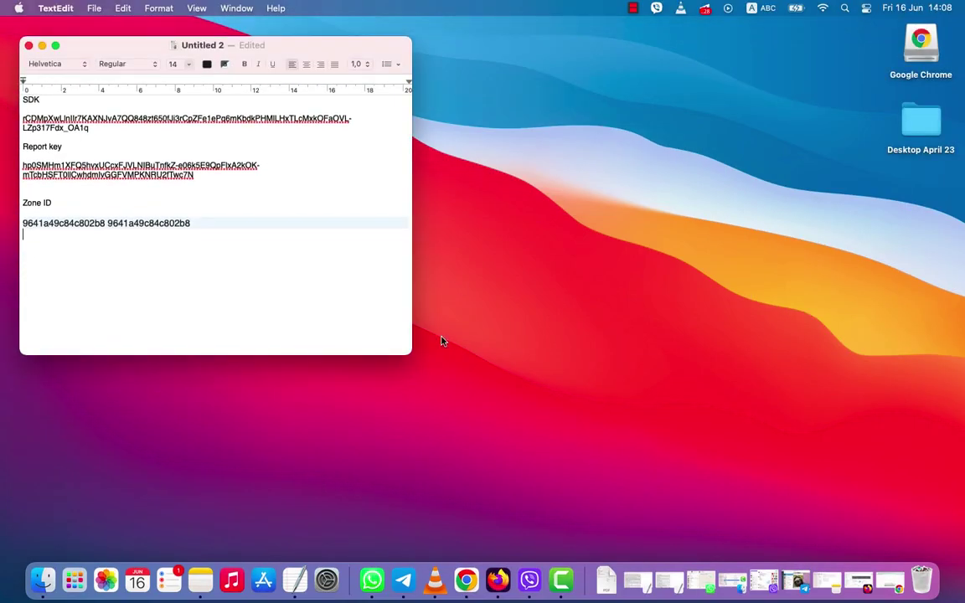
left_click(497, 578)
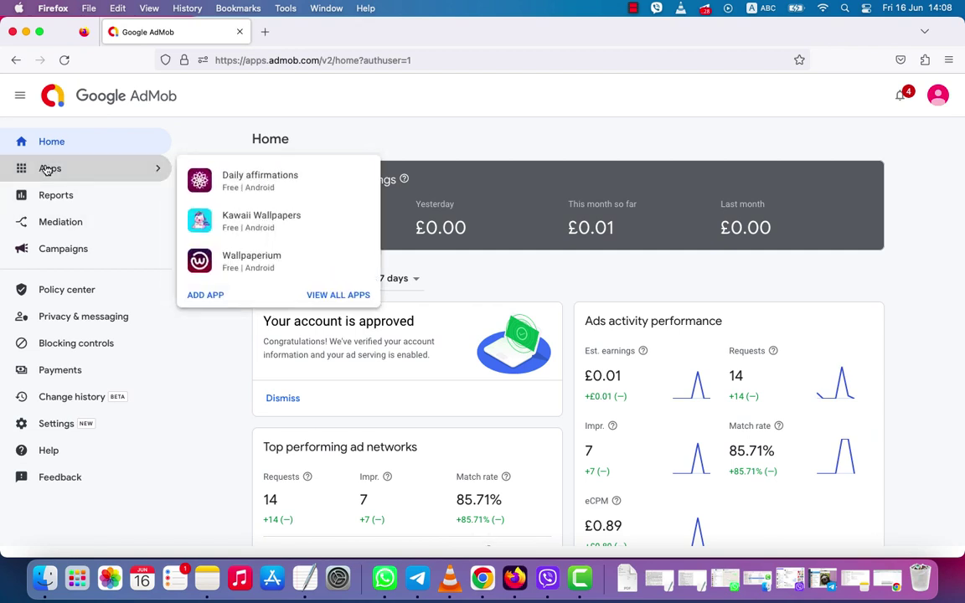
Start adding an Android app in AdMob, marking it as listed on a store.
left_click(214, 300)
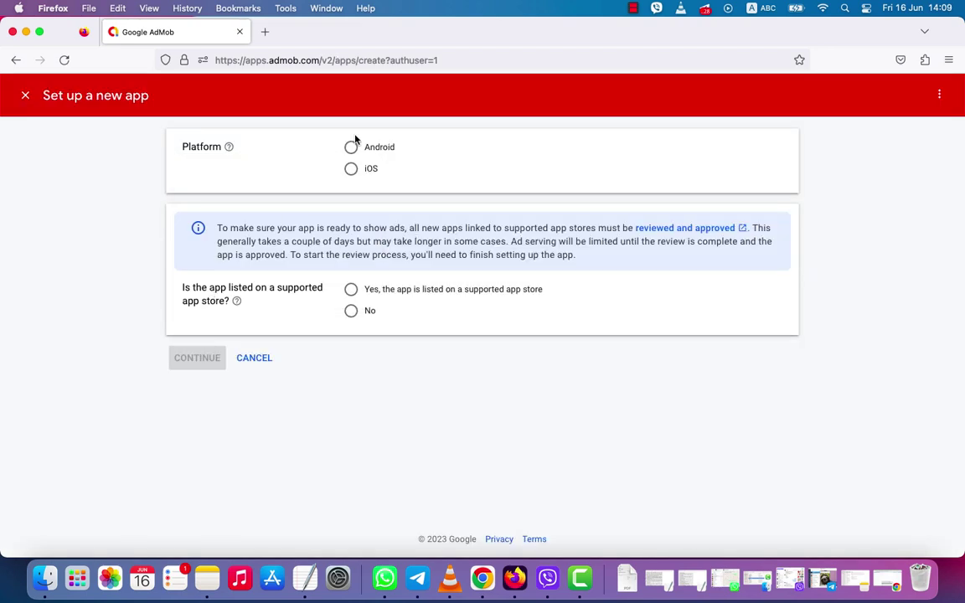
left_click(351, 149)
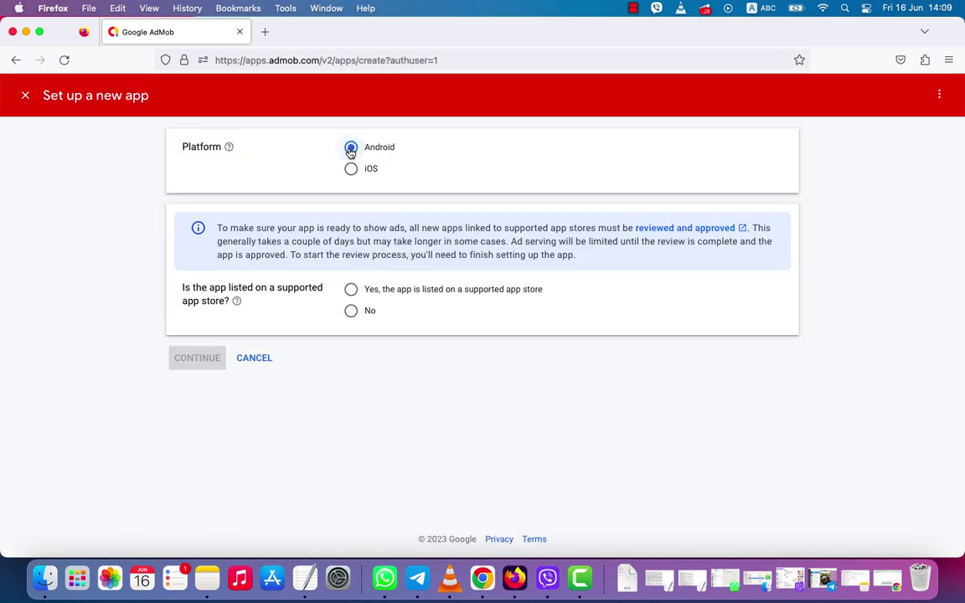
left_click(351, 289)
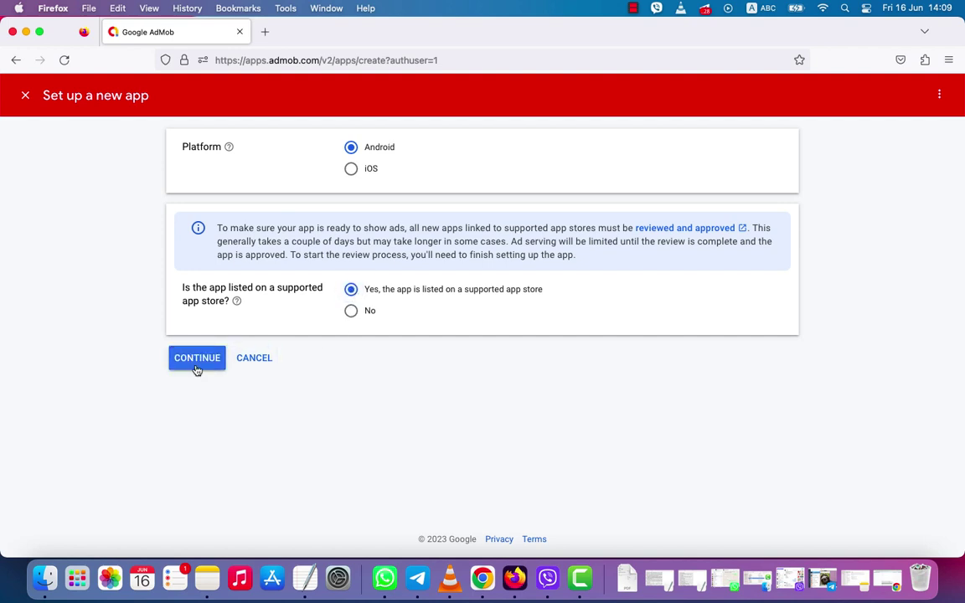
left_click(196, 367)
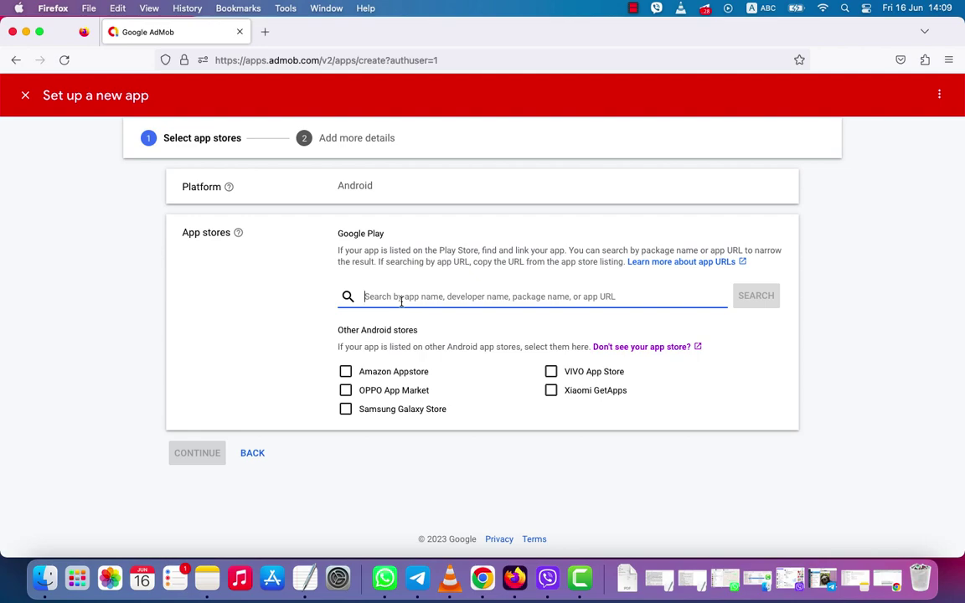
Search Google Play for com.newandromo.dev10.app1369, add the Keto recipes listing and finish.
key("ctrl+Up")
left_click(489, 44)
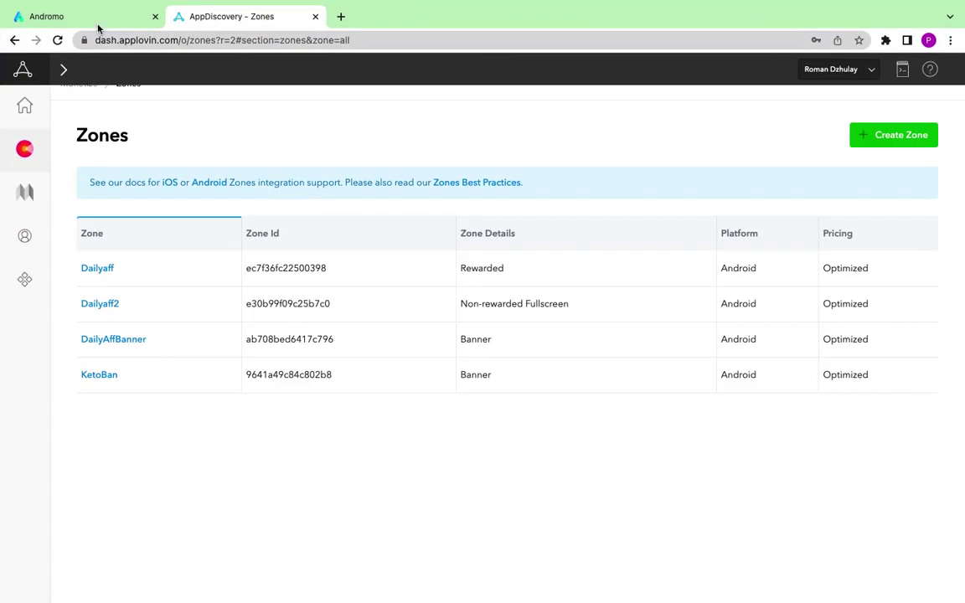
left_click(98, 25)
key("ctrl+Up")
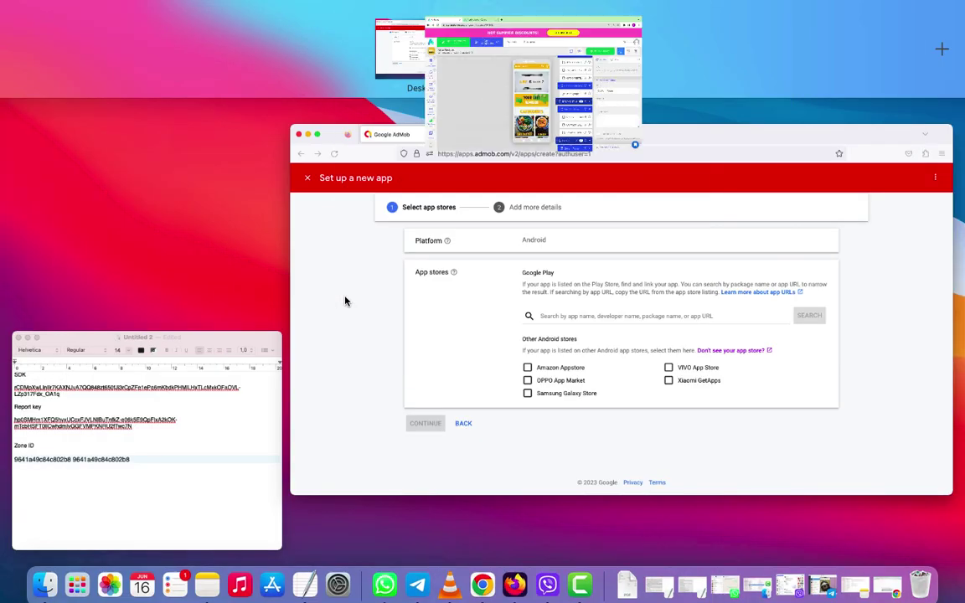
left_click(351, 297)
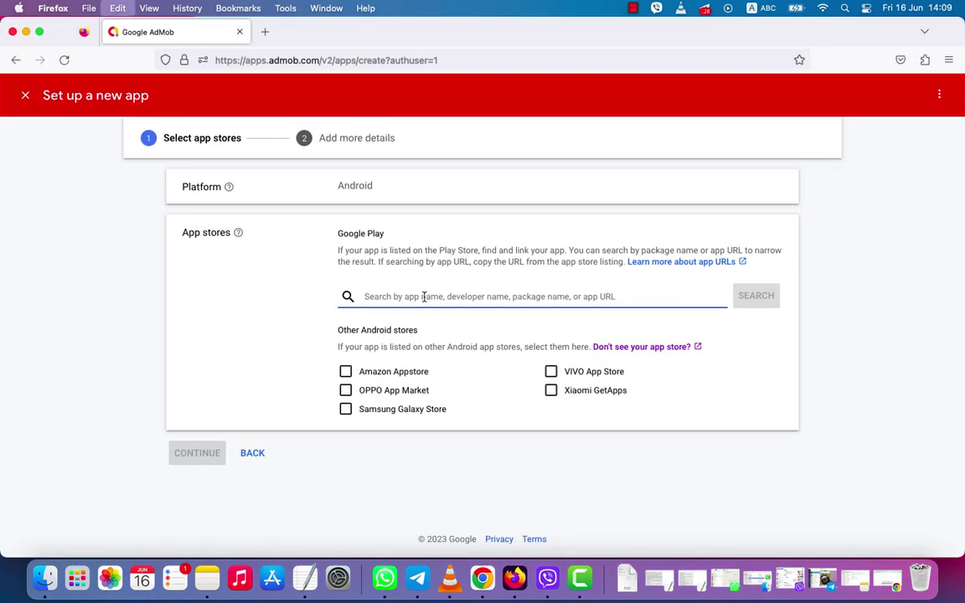
type("com.newandromo.dev10.app1369")
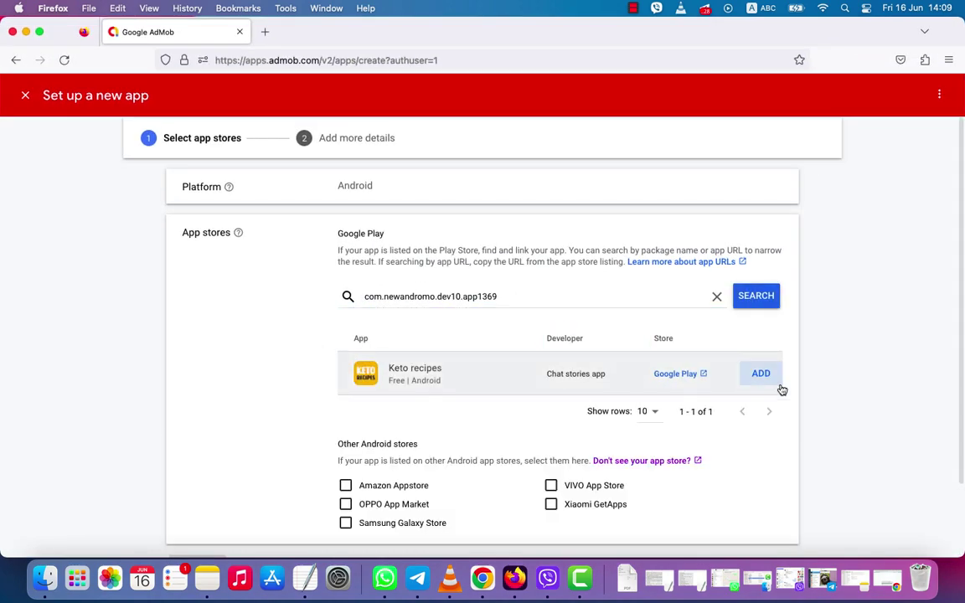
left_click(764, 377)
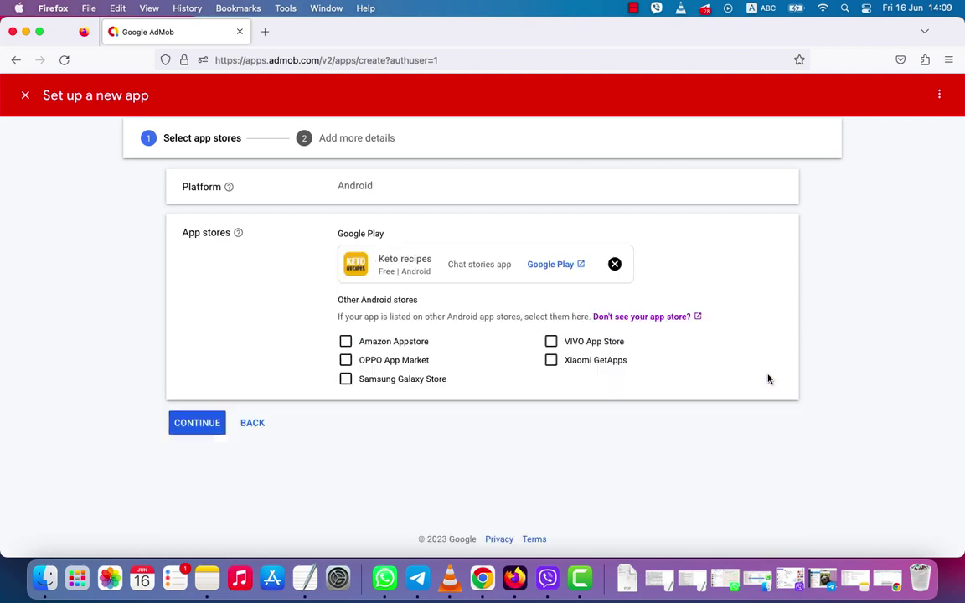
left_click(195, 423)
scroll(289, 350, "down", 3)
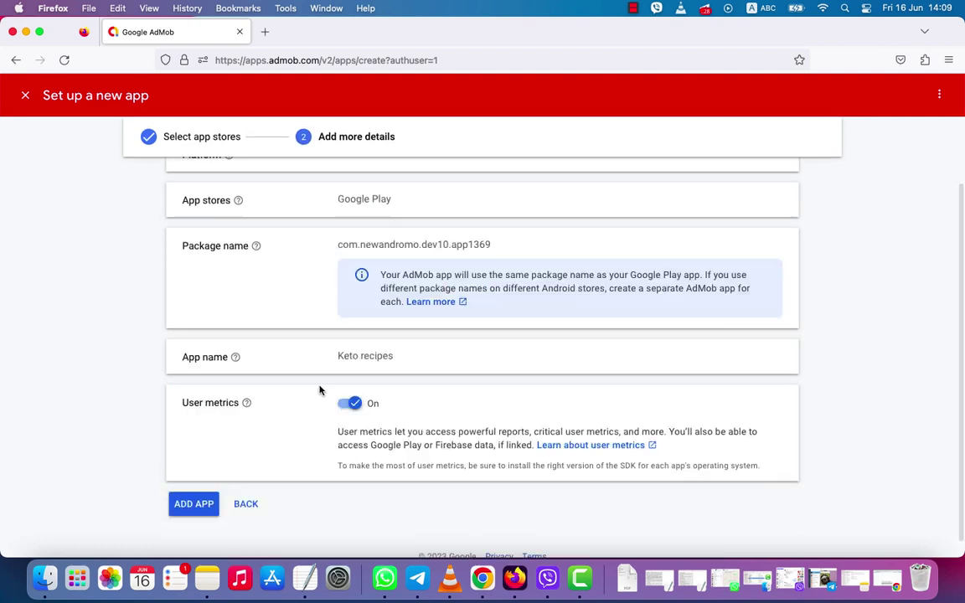
left_click(182, 494)
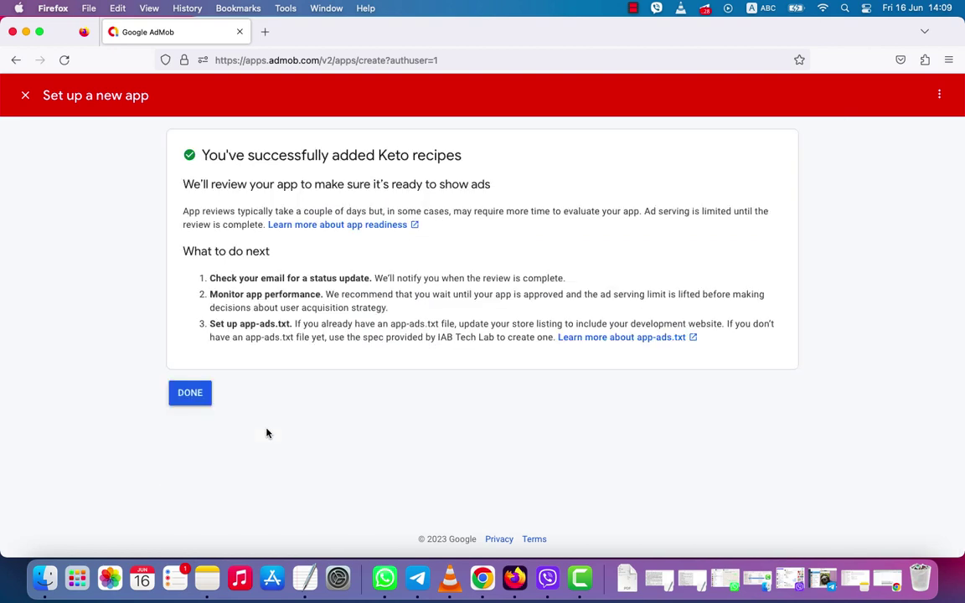
left_click(190, 394)
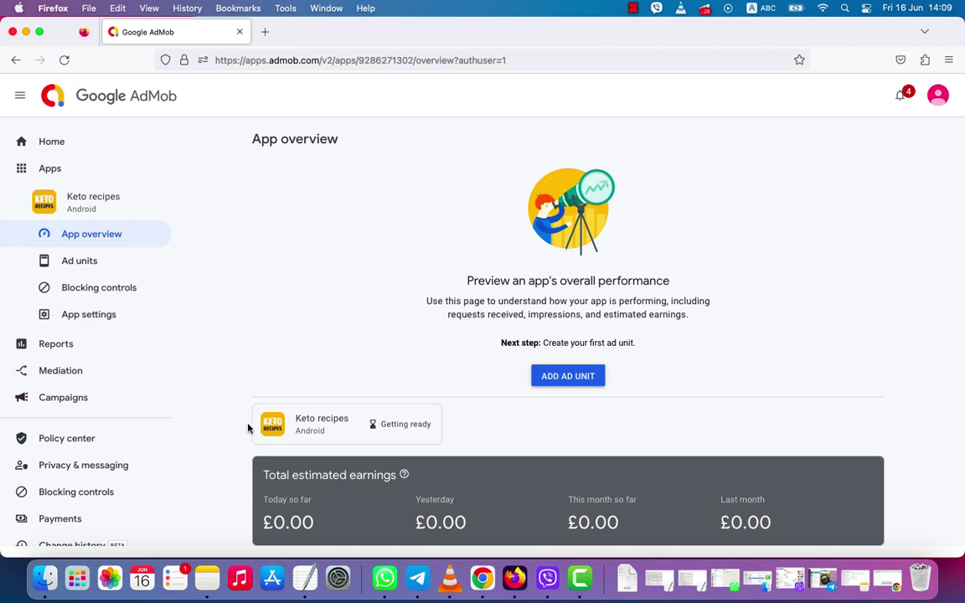
Create a Banner ad unit named 'Keto Banner' and copy the app's ID.
left_click(566, 382)
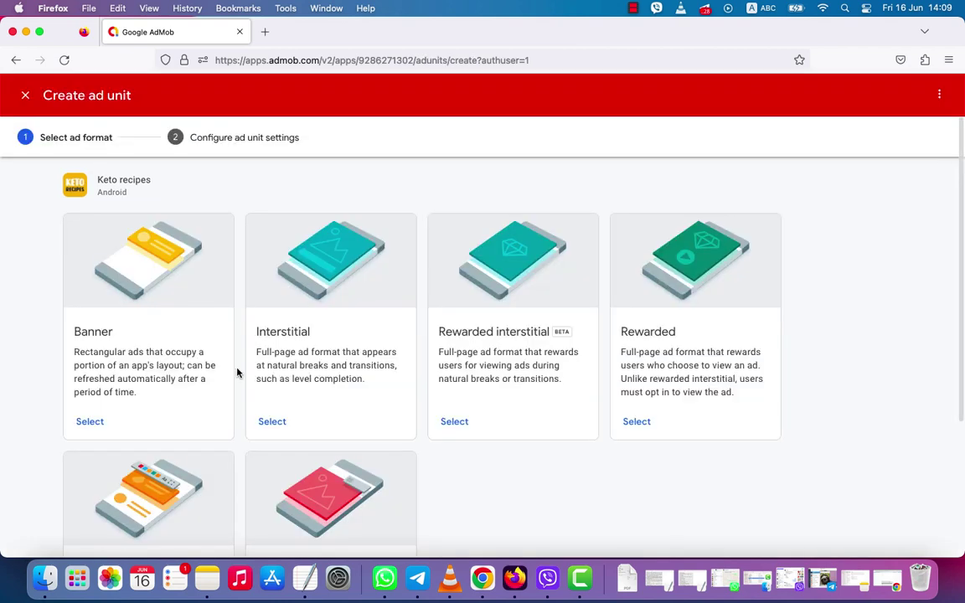
left_click(88, 423)
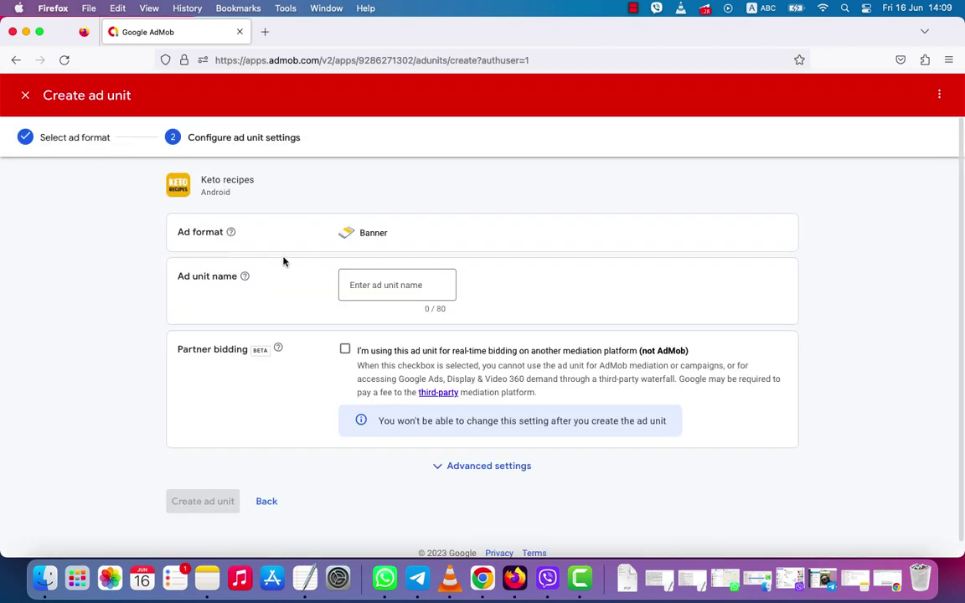
left_click(360, 283)
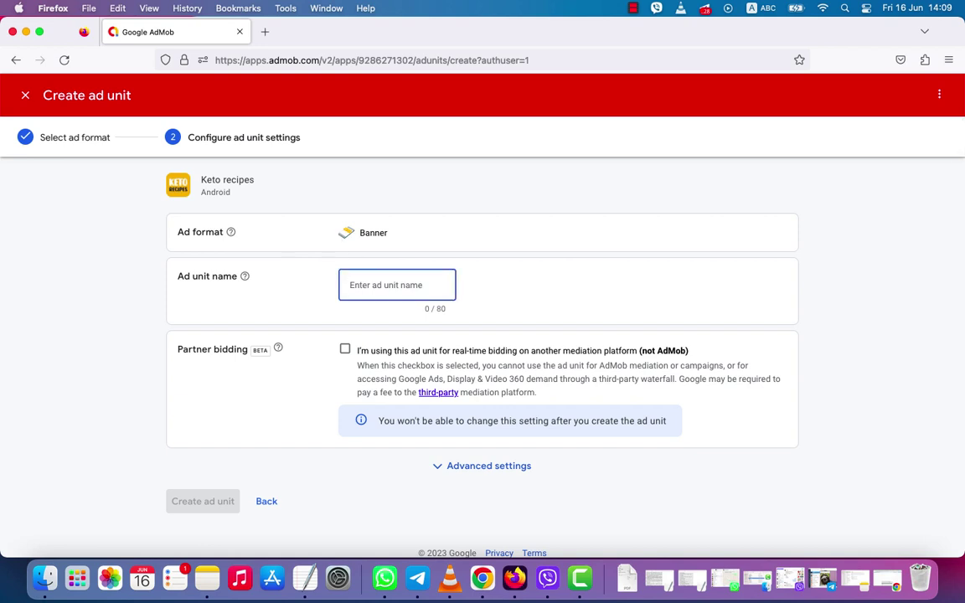
type("Ban")
key("BackSpace")
key("BackSpace")
key("BackSpace")
type("Ke")
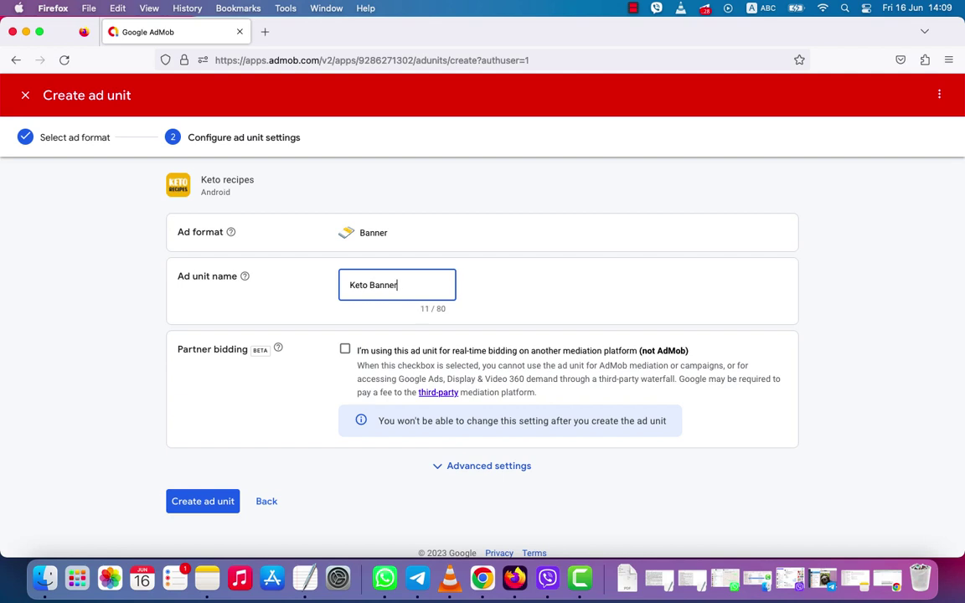
type("to Banner")
left_click(202, 506)
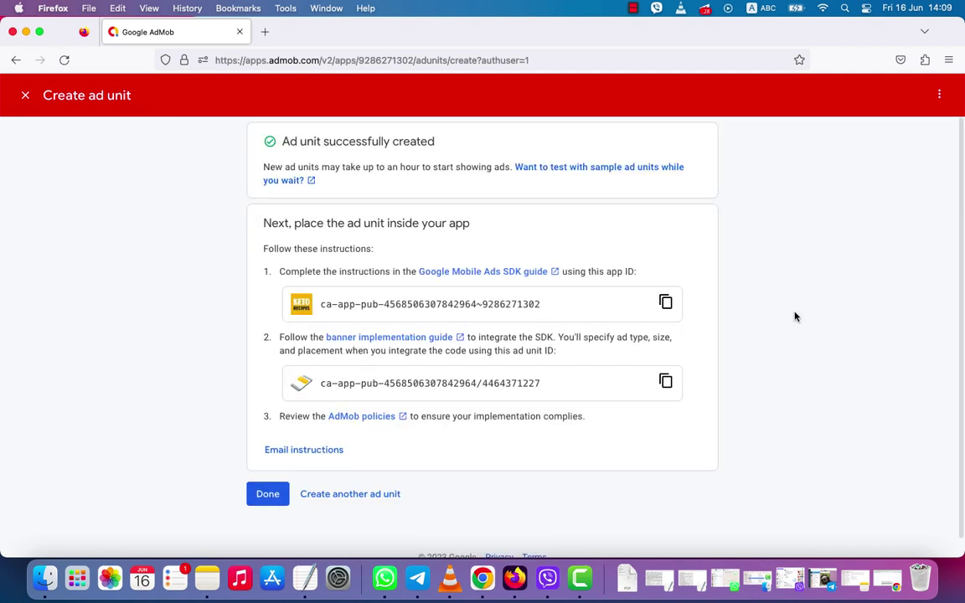
left_click(665, 301)
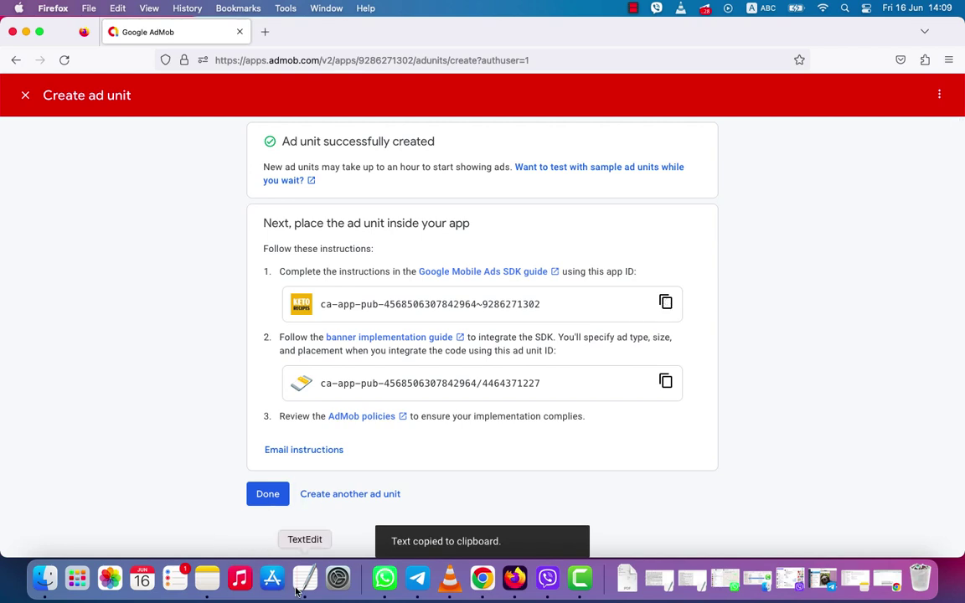
Paste the AdMob app ID into the notes under the 'Admob app ID' label.
left_click(304, 578)
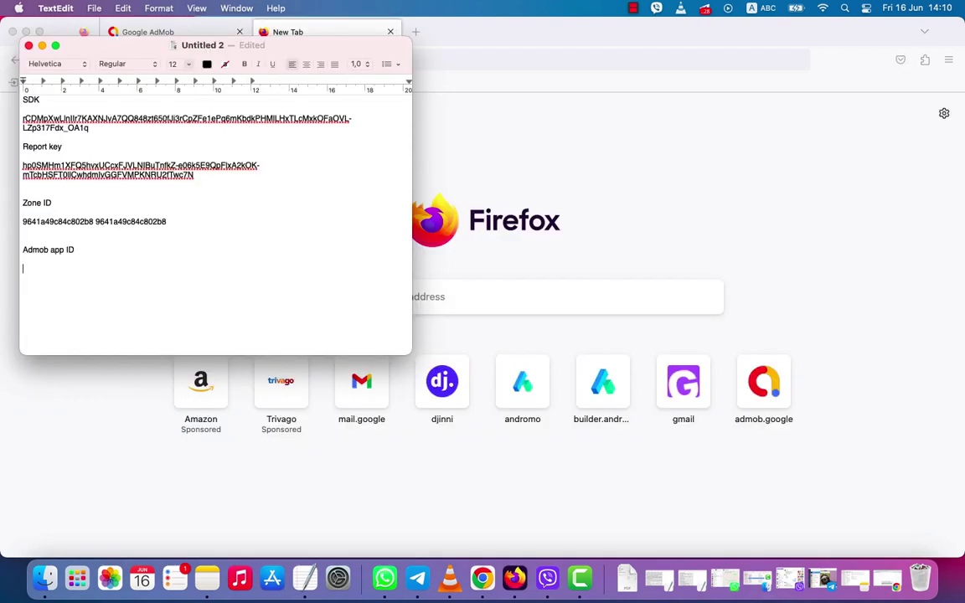
key("super+Tab")
left_click(189, 31)
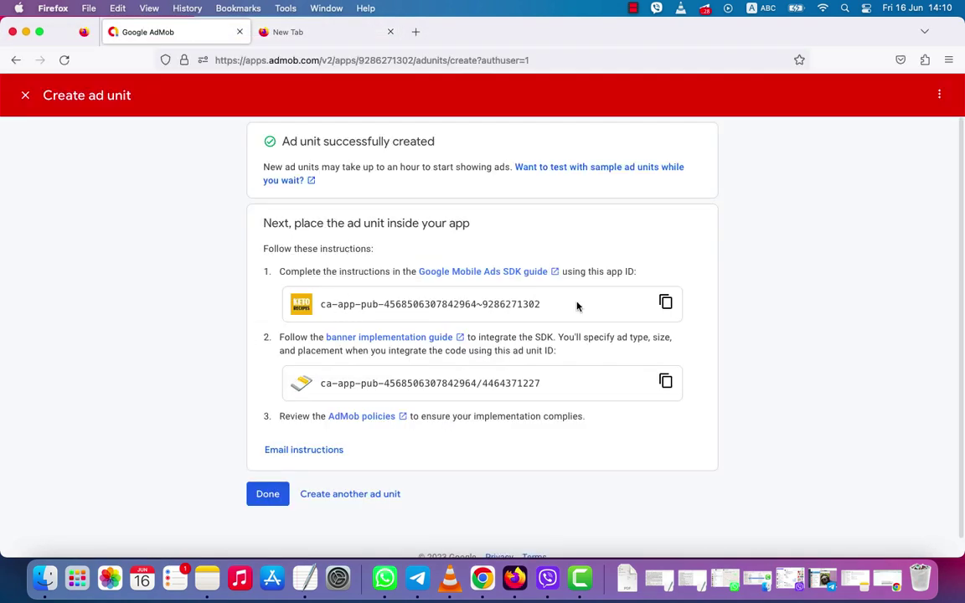
left_click(666, 303)
key("super+Tab")
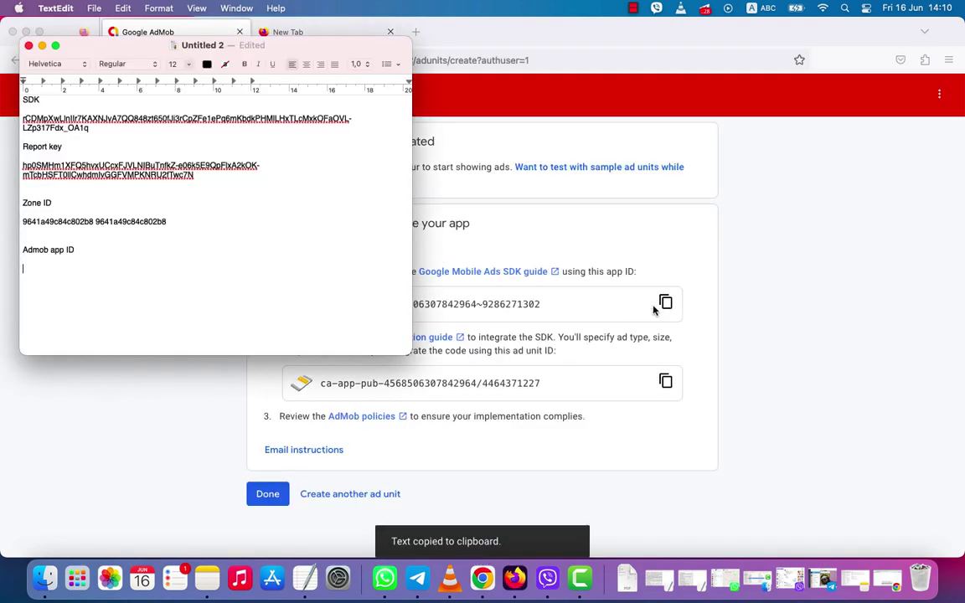
key("super+v")
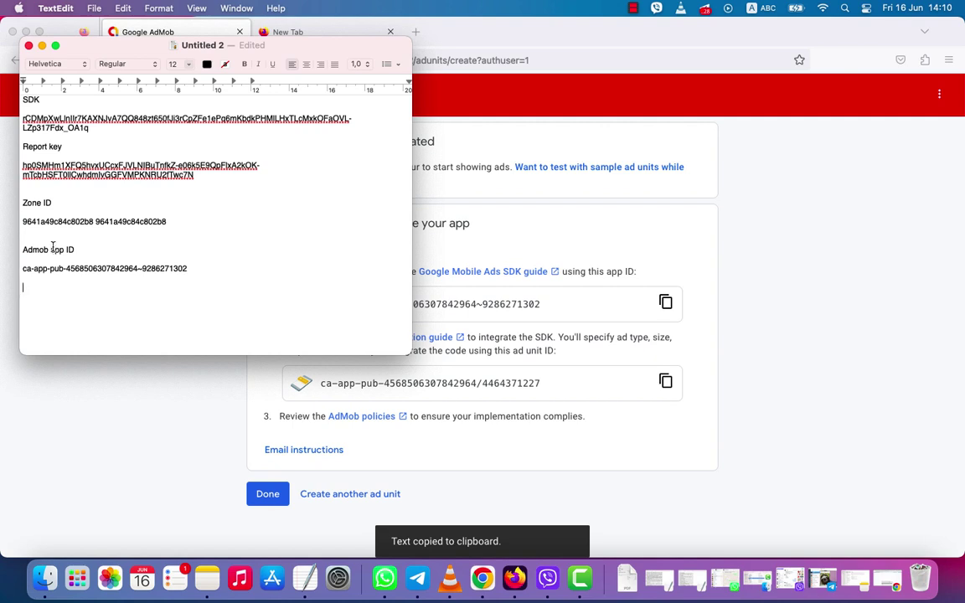
Add an 'Admob ban' label and paste the Keto Banner ad unit ID beneath it.
double_click(48, 251)
key("super+c")
left_click(52, 293)
key("super+v")
type("ban")
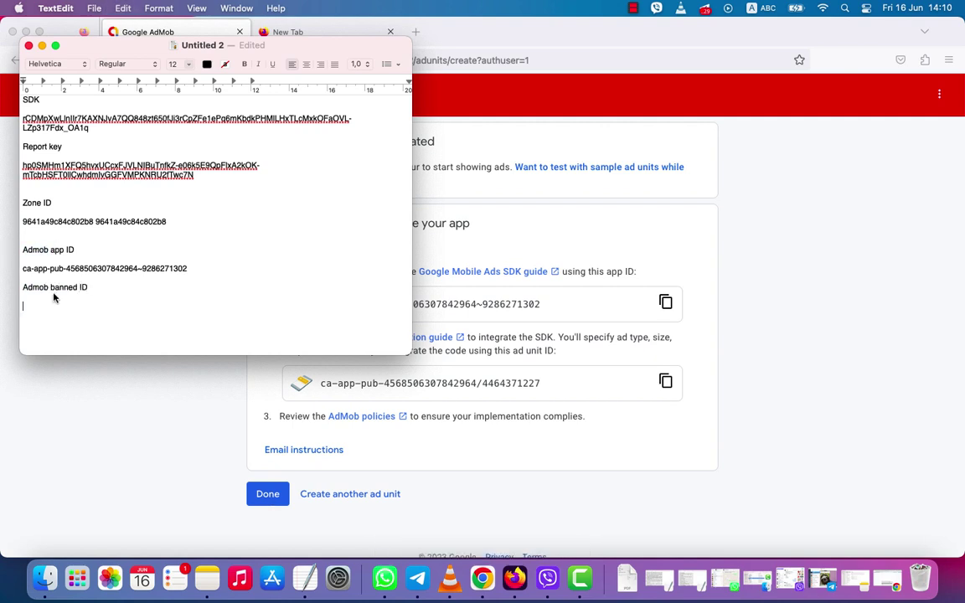
key("super+Tab")
left_click(665, 383)
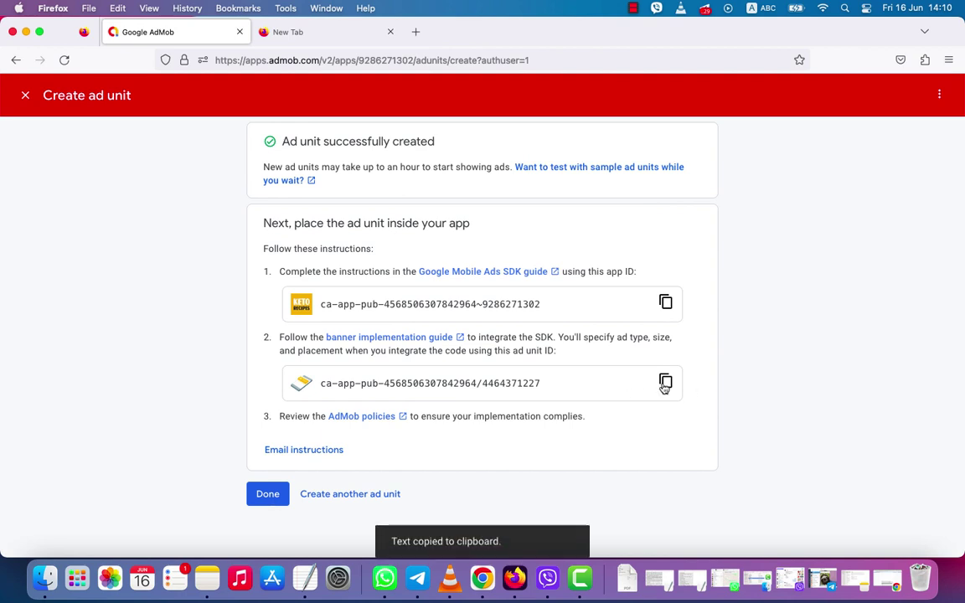
key("super+Tab")
key("super+v")
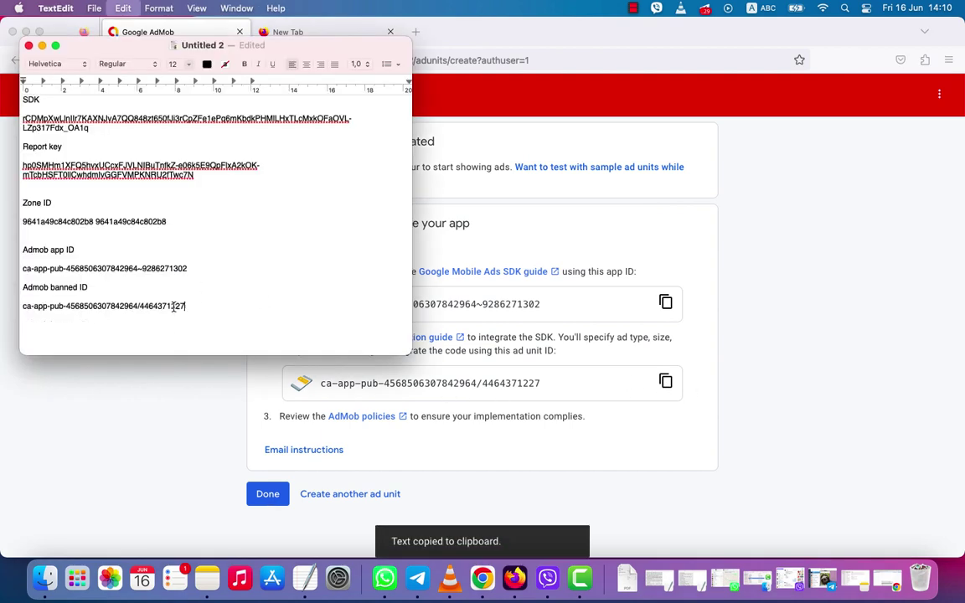
key("Return")
key("super+Tab")
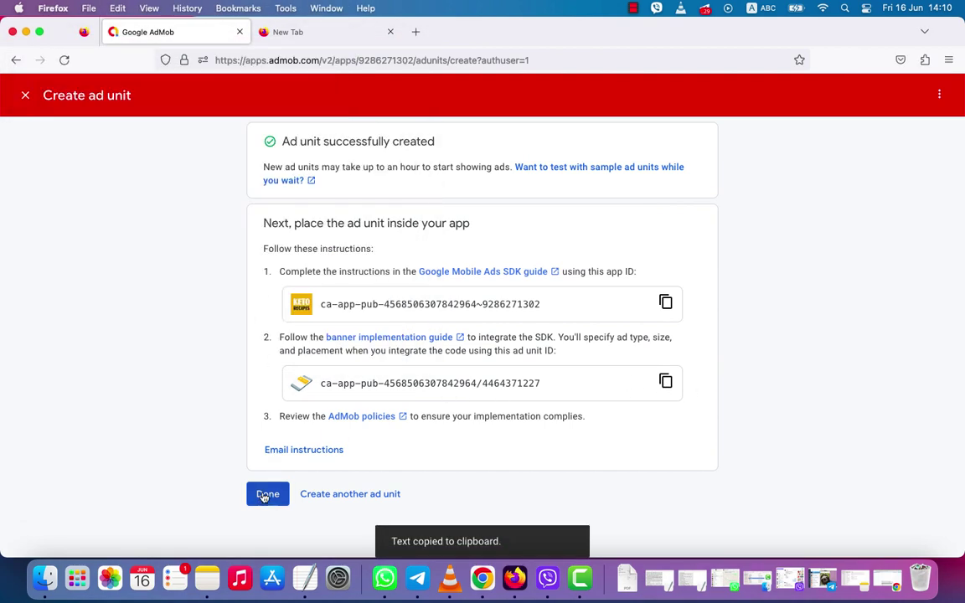
Create an Interstitial ad unit named 'Keto Inter' and copy its ad unit ID.
left_click(267, 493)
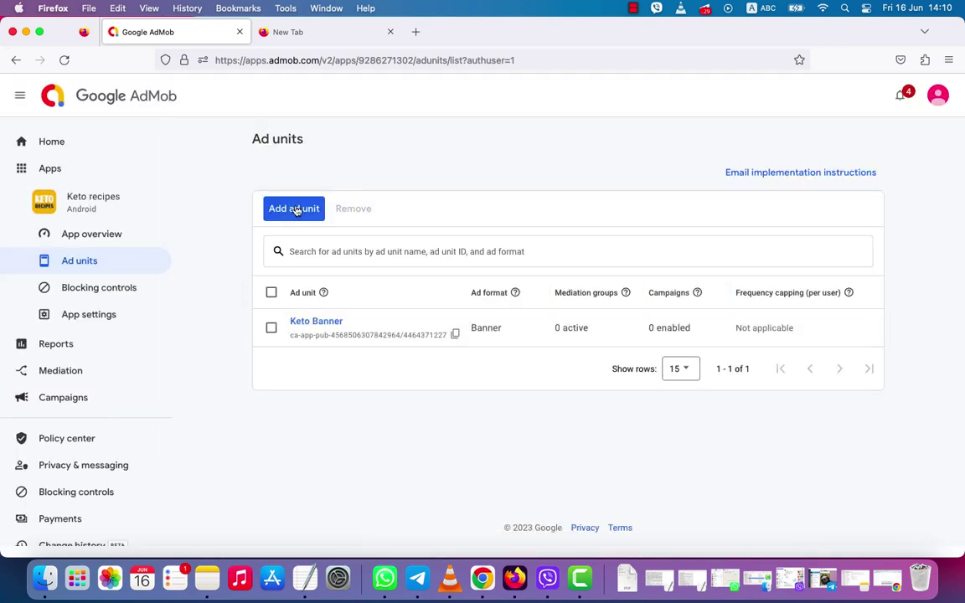
left_click(295, 208)
scroll(243, 335, "down", 2)
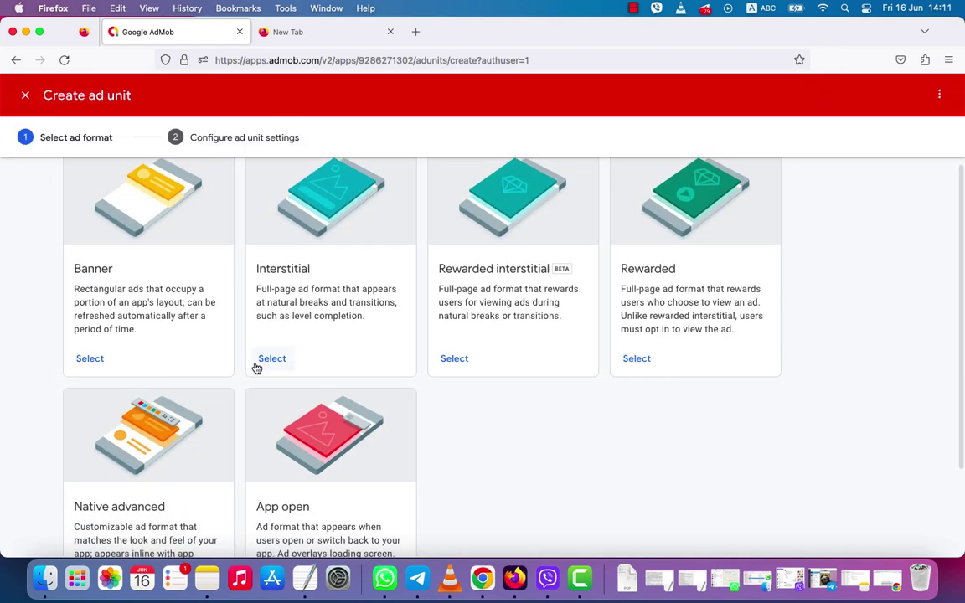
left_click(264, 361)
left_click(344, 266)
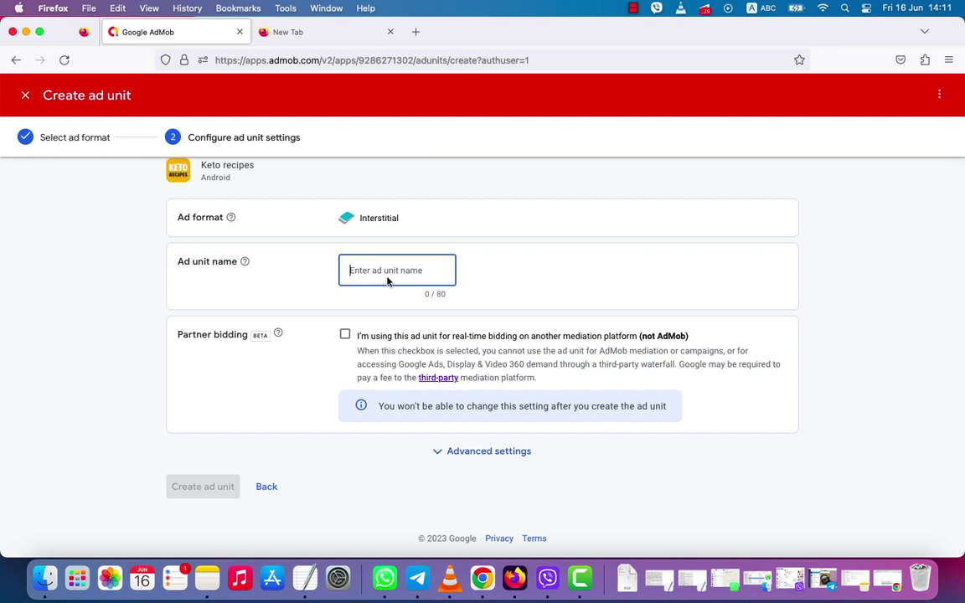
type("Ketpo")
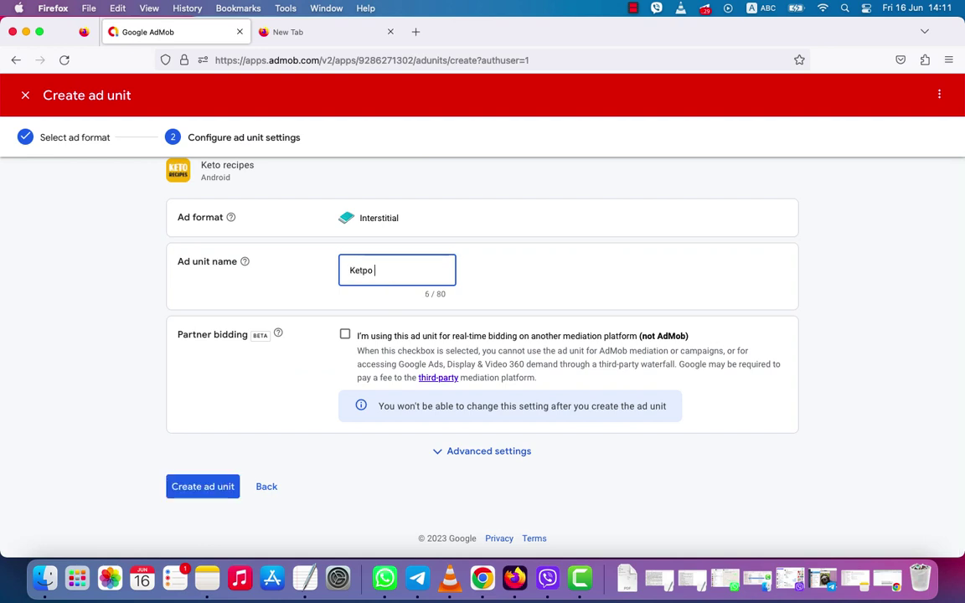
key("BackSpace")
key("BackSpace")
key("BackSpace")
type("o Int")
left_click(201, 489)
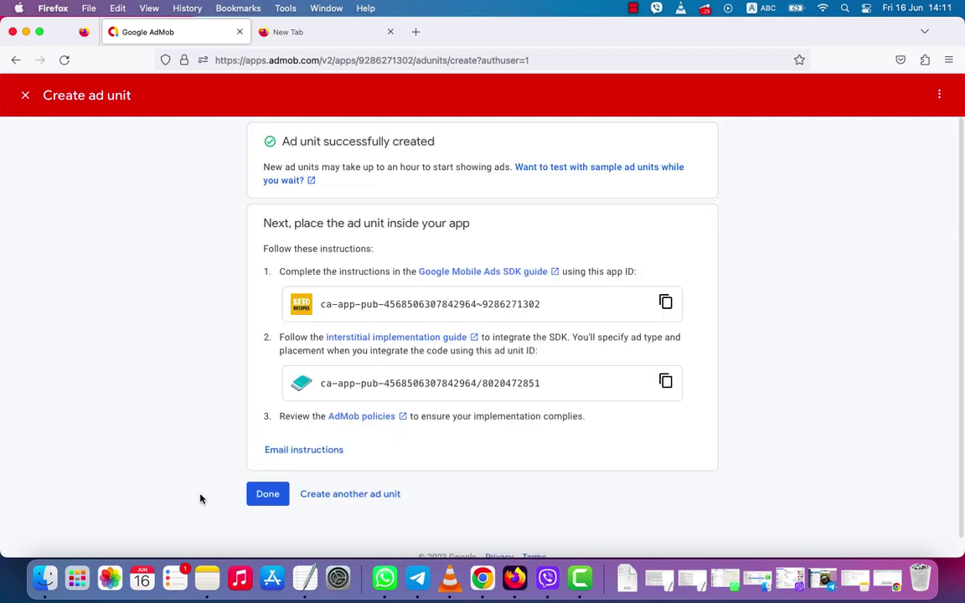
left_click(665, 381)
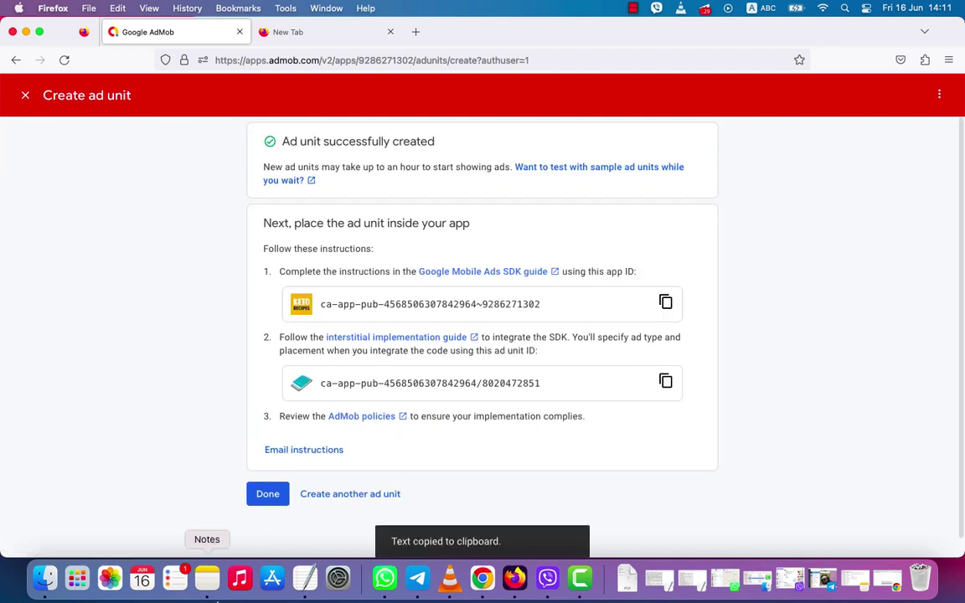
left_click(315, 581)
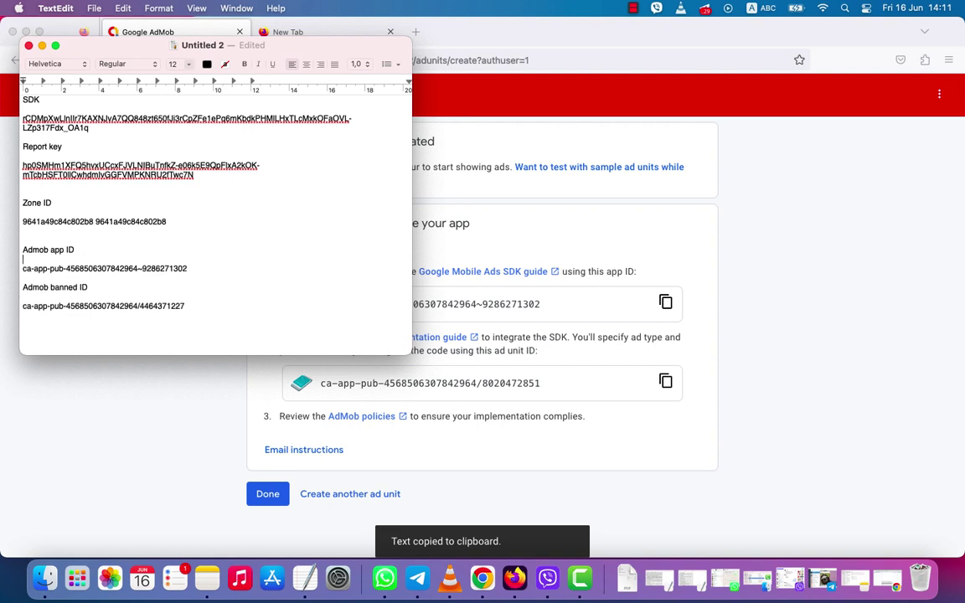
Paste the Keto Inter ad unit ID on a new line under the 'Admob inter ID' label.
key("Return")
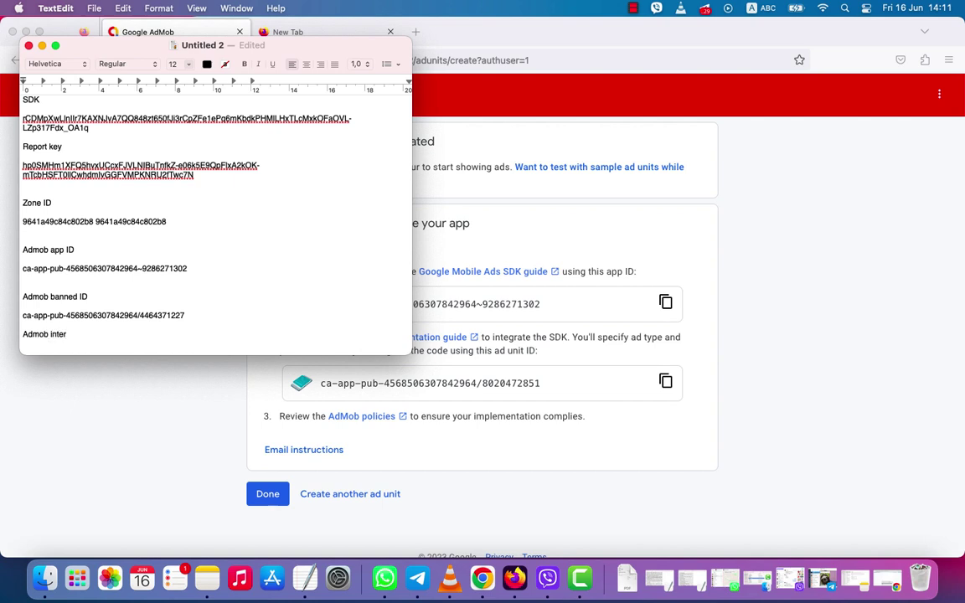
key("super+v")
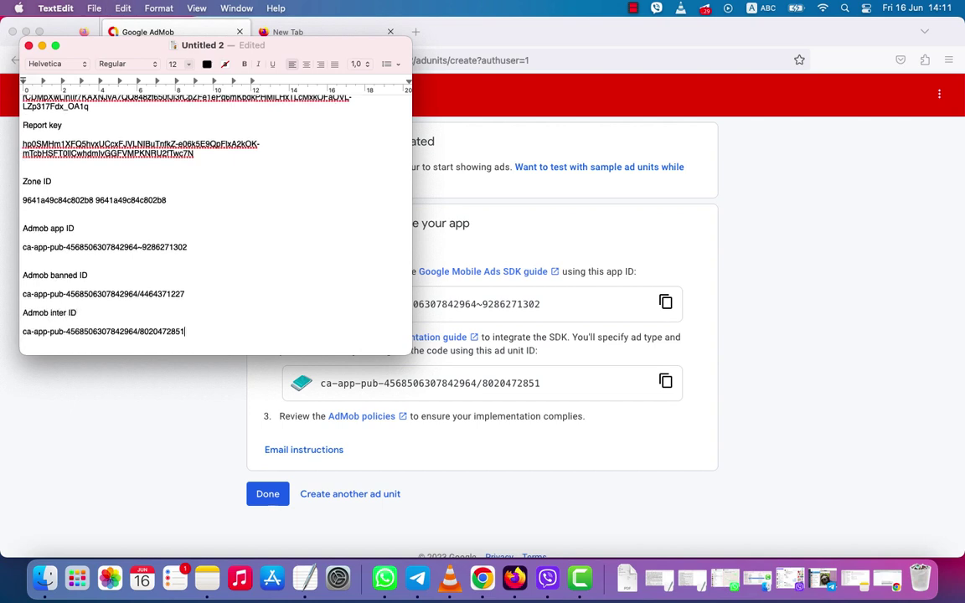
Leave the ad units list for Mediation and start a new mediation group.
left_click(219, 389)
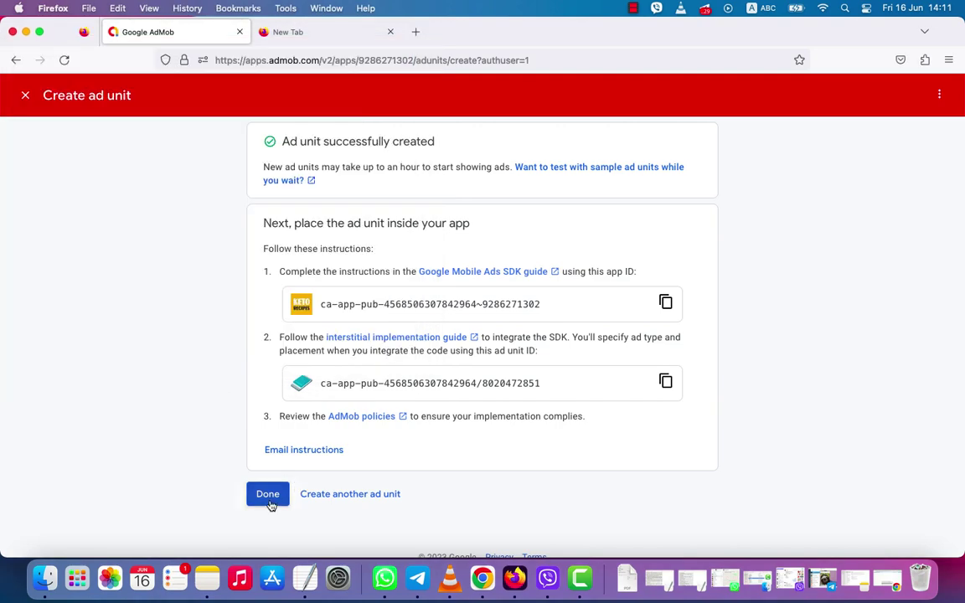
left_click(269, 503)
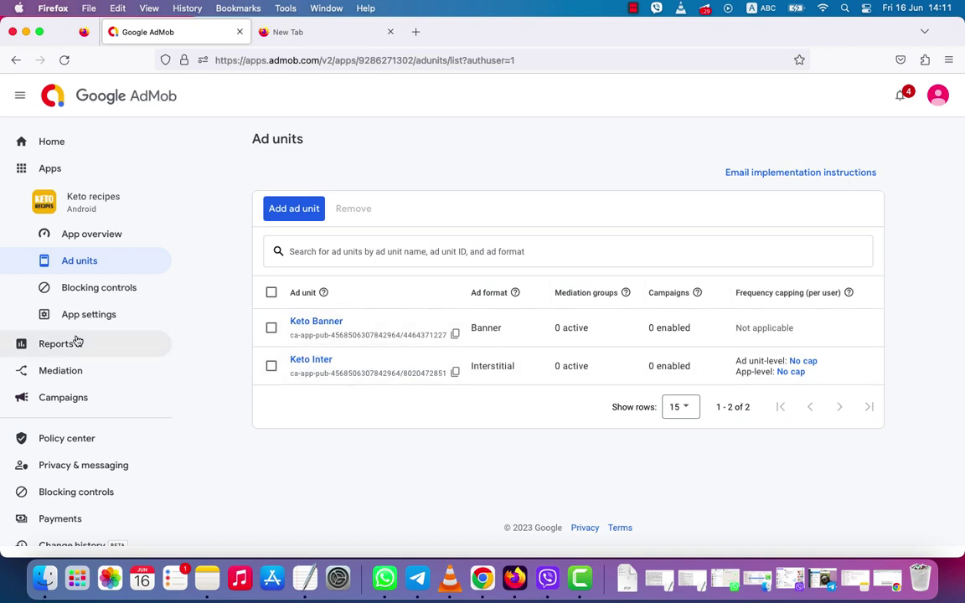
left_click(62, 369)
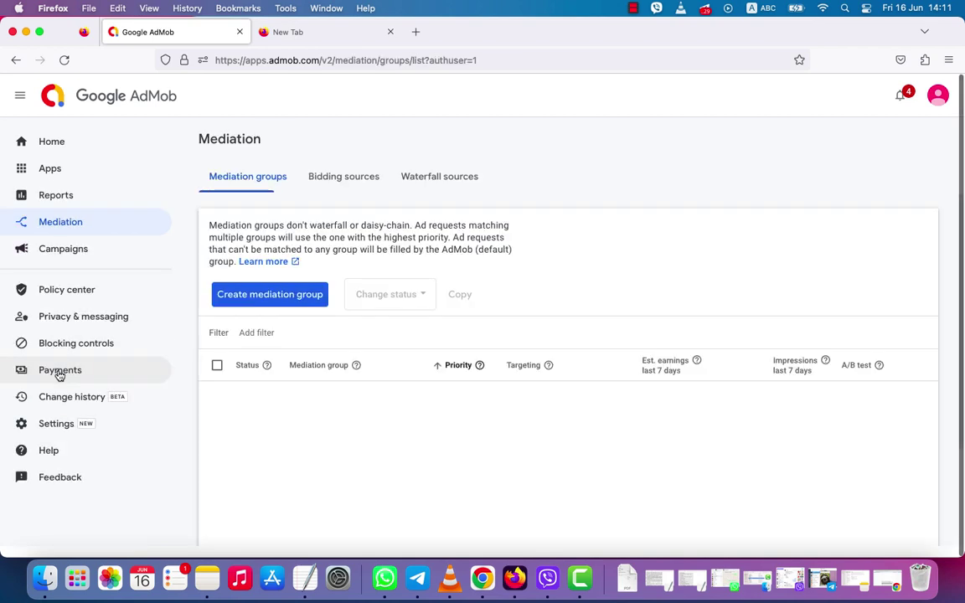
left_click(238, 295)
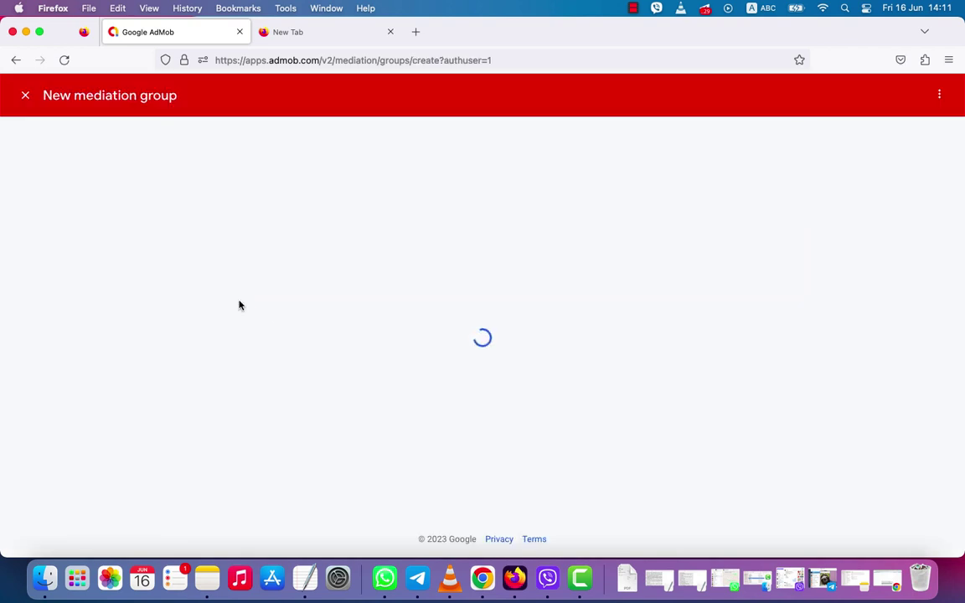
Set the new mediation group to Banner format on the Android platform.
left_click(248, 219)
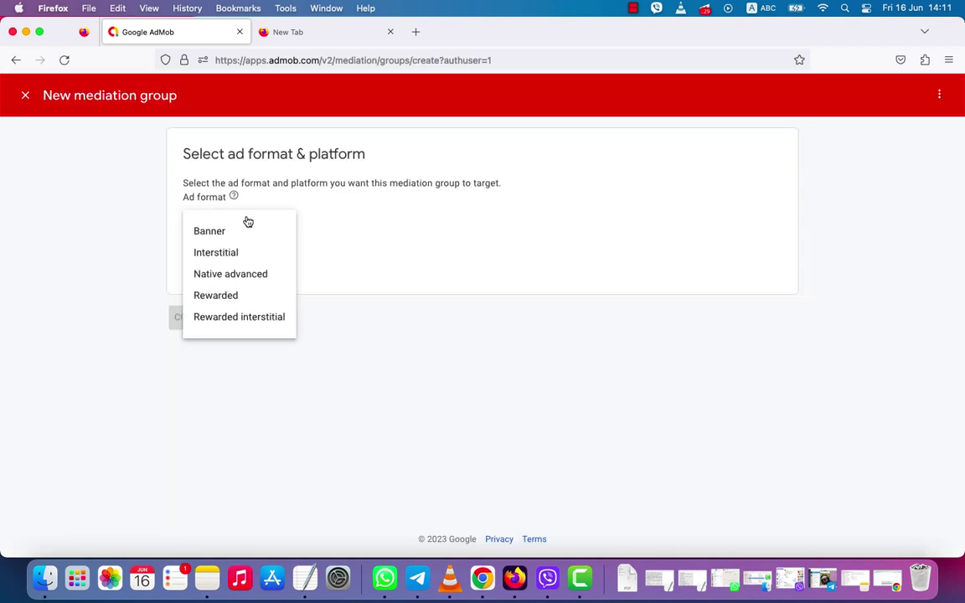
left_click(225, 231)
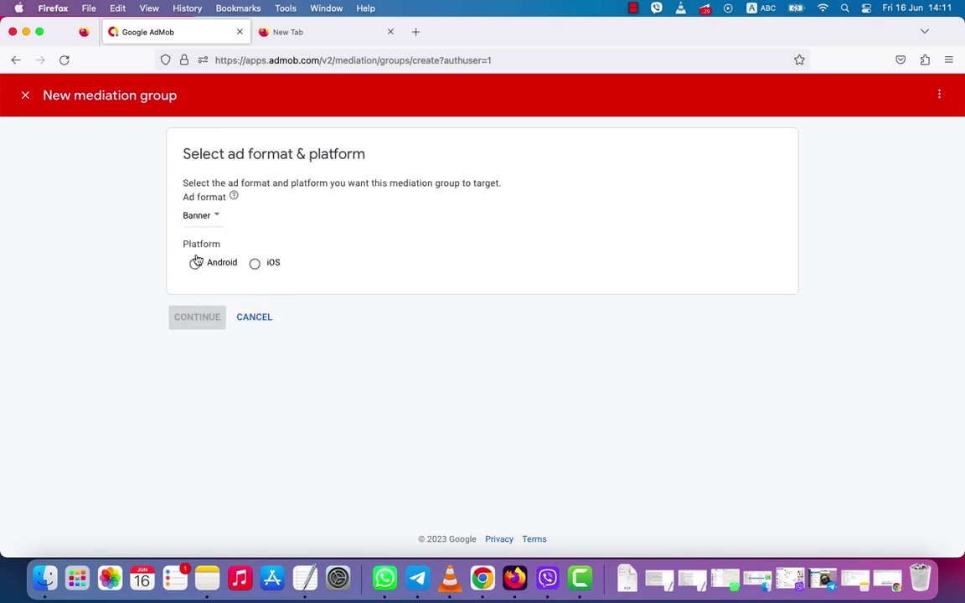
left_click(196, 262)
left_click(190, 317)
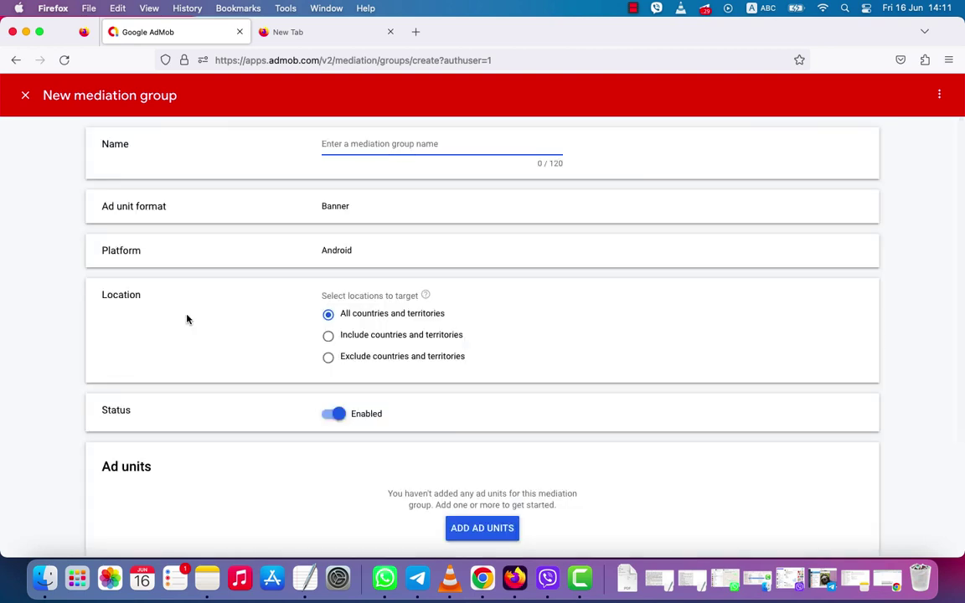
Name the group Keto Ban and add the Keto recipes Keto Banner ad unit.
type("Keto Ban")
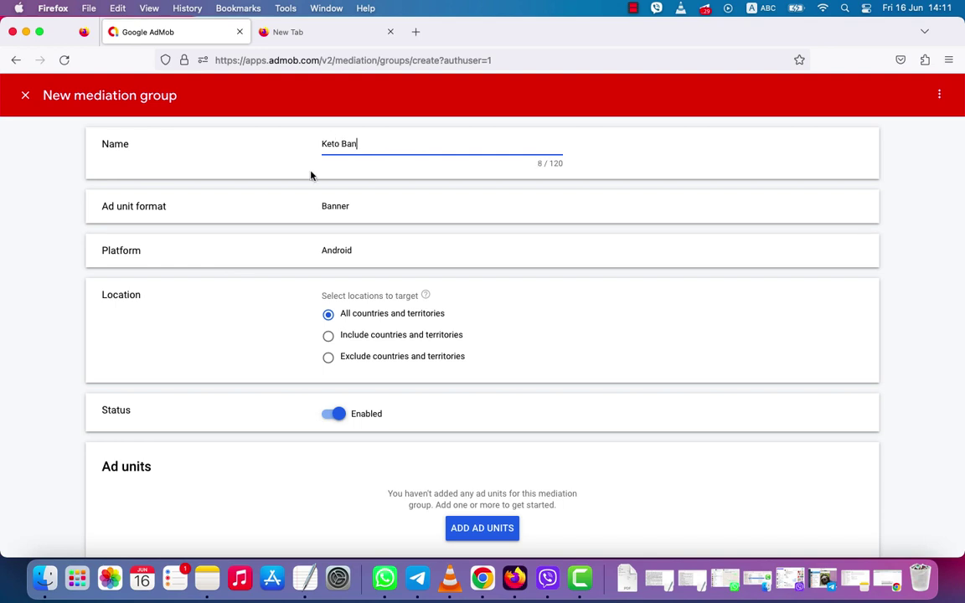
scroll(322, 390, "down", 3)
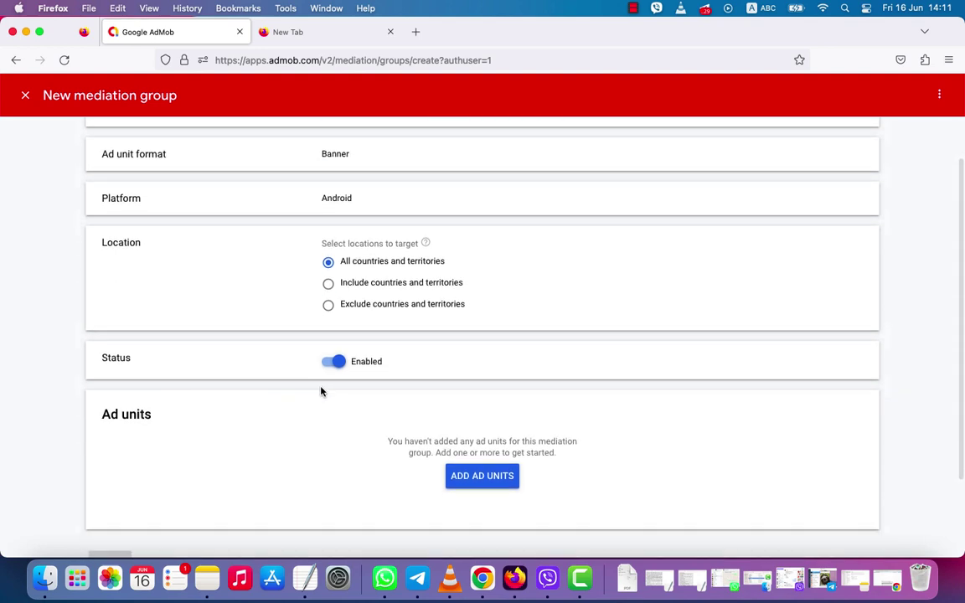
left_click(466, 404)
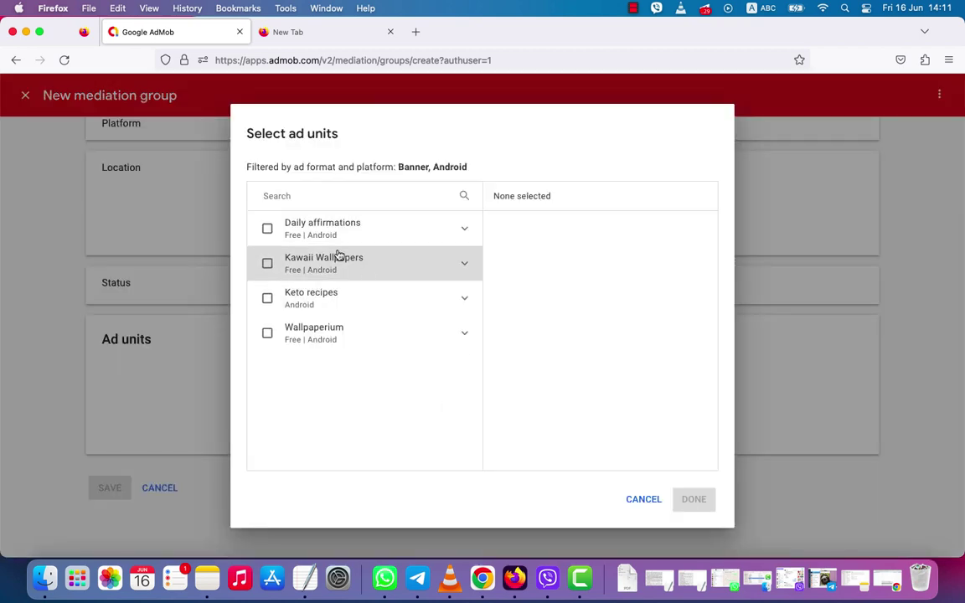
left_click(267, 298)
left_click(692, 499)
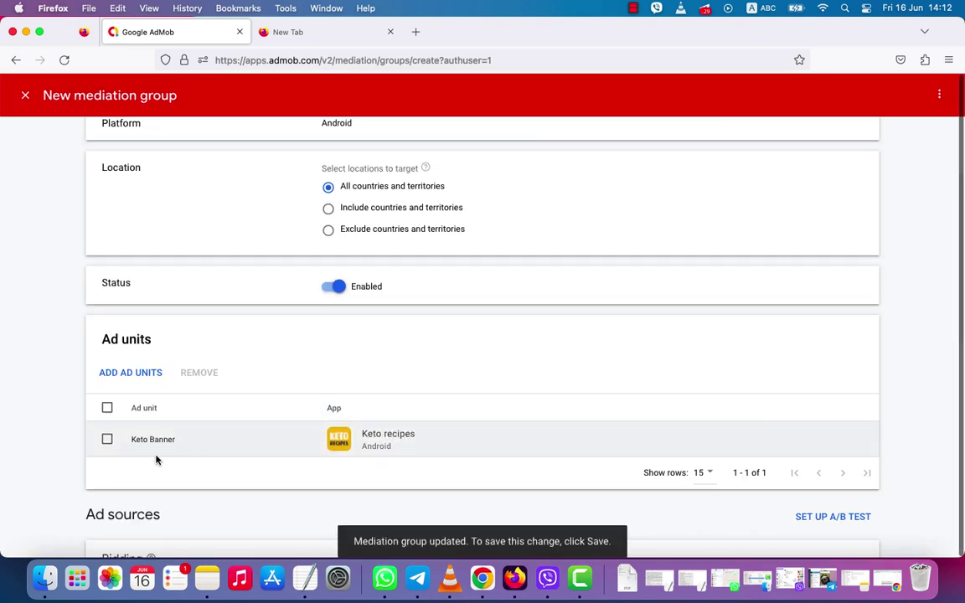
scroll(260, 385, "down", 2)
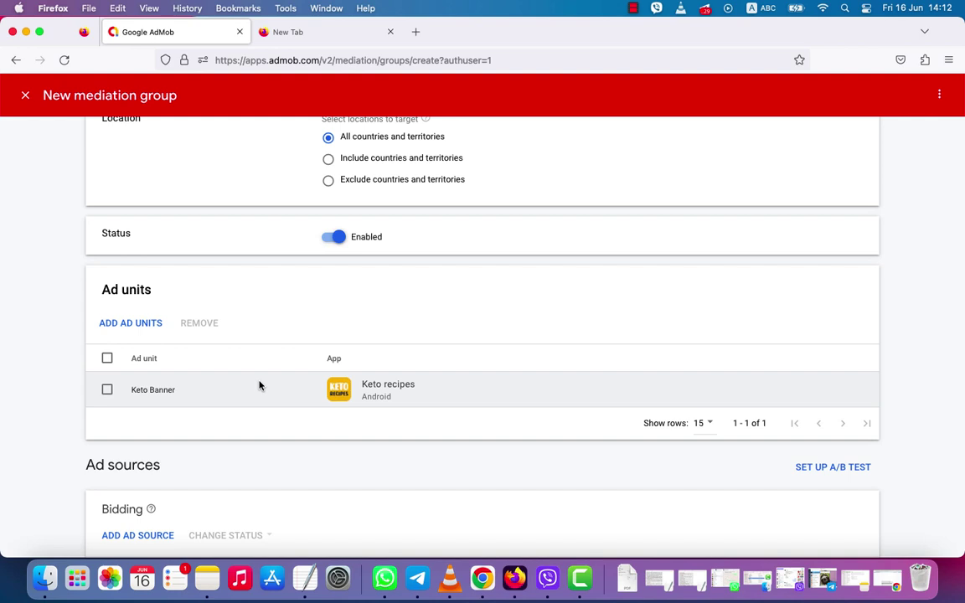
scroll(260, 385, "down", 2)
scroll(259, 385, "down", 3)
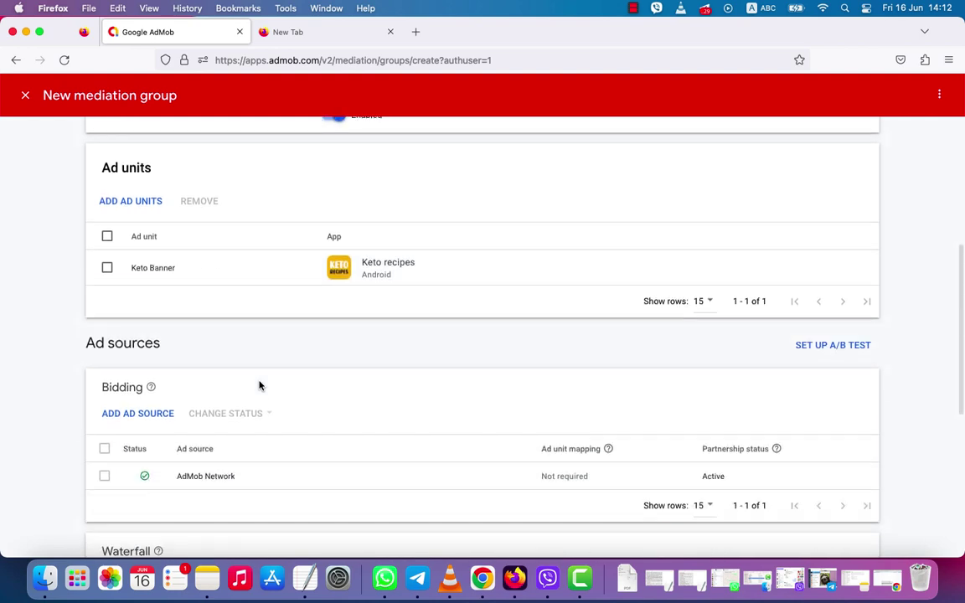
scroll(260, 386, "down", 2)
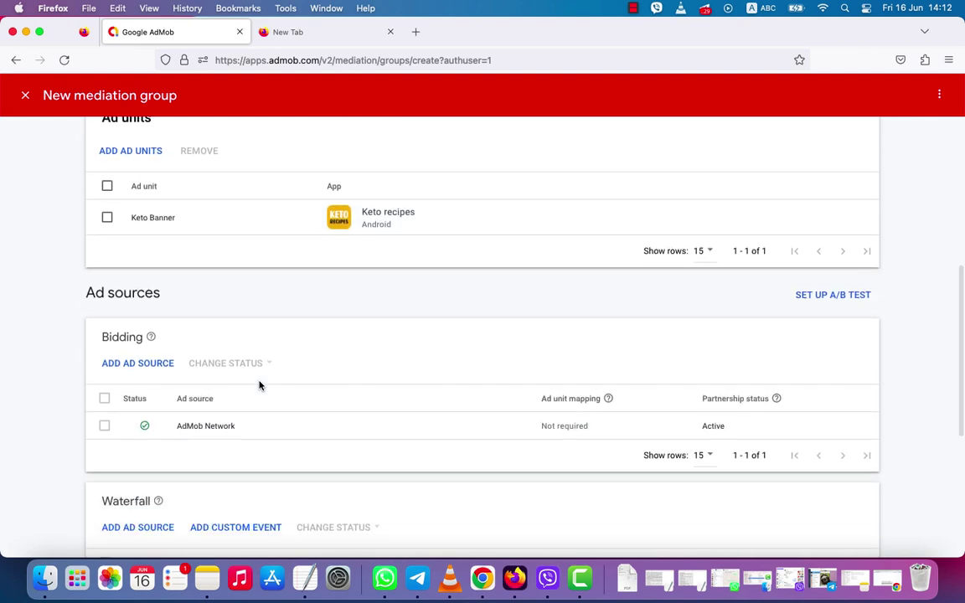
scroll(260, 385, "up", 3)
scroll(259, 385, "down", 5)
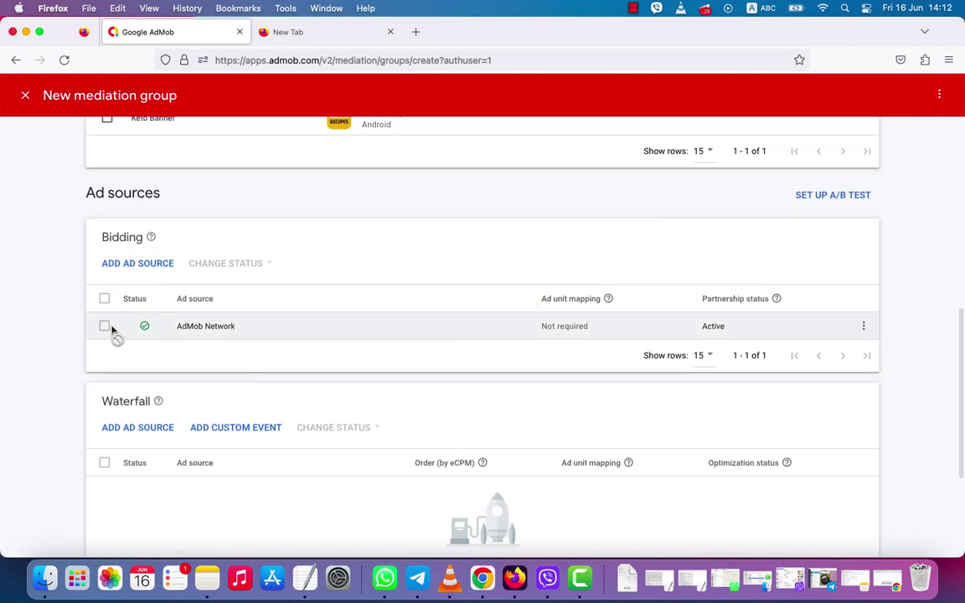
left_click(133, 261)
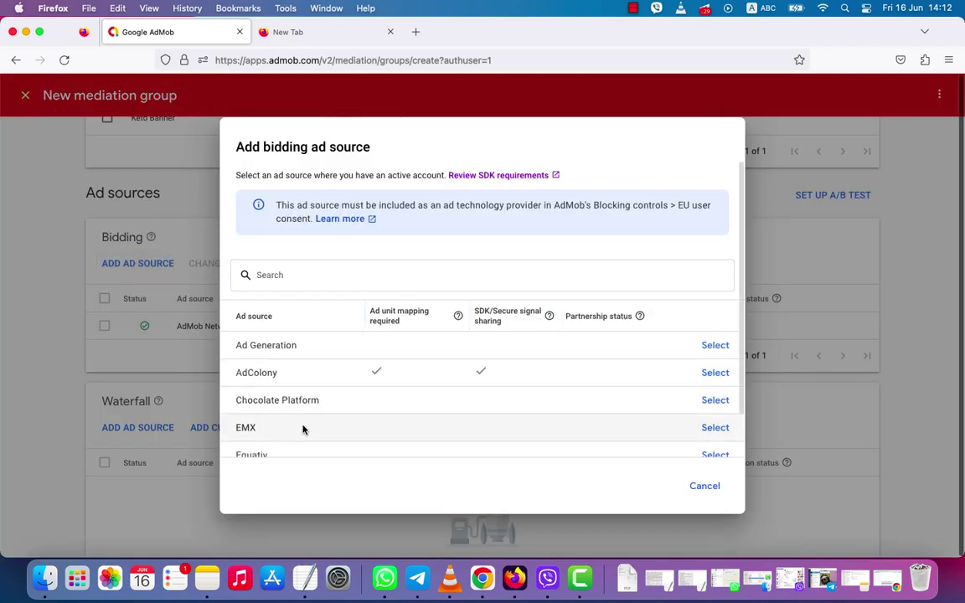
scroll(302, 428, "down", 2)
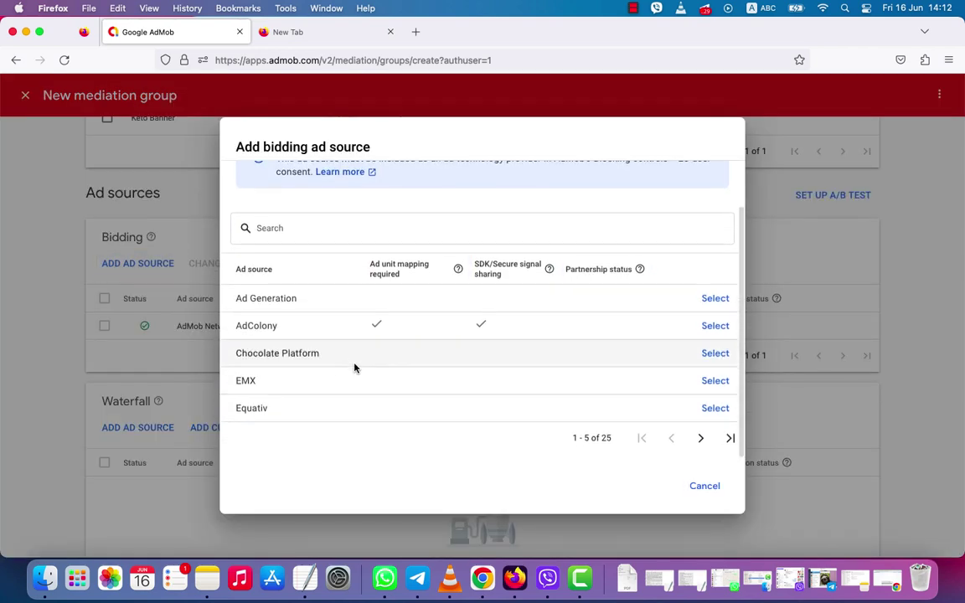
left_click(714, 489)
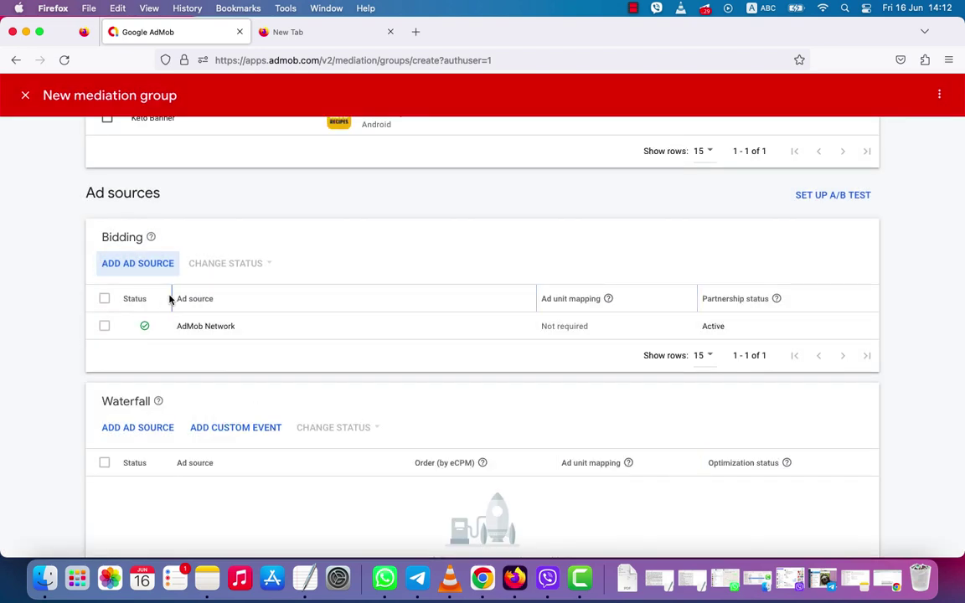
scroll(151, 350, "down", 2)
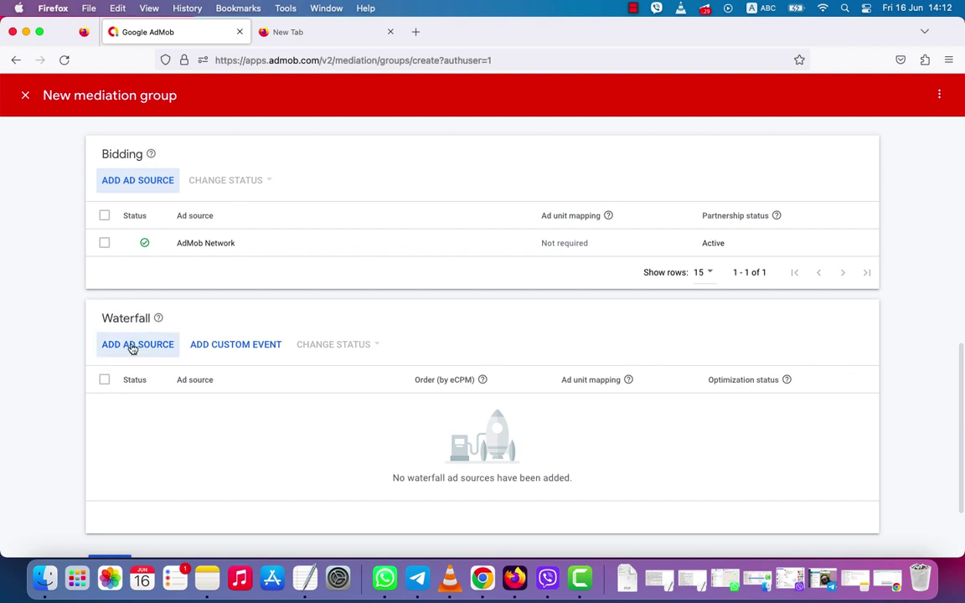
Add Applovin as a waterfall ad source with a manual eCPM of 0,01.
left_click(133, 347)
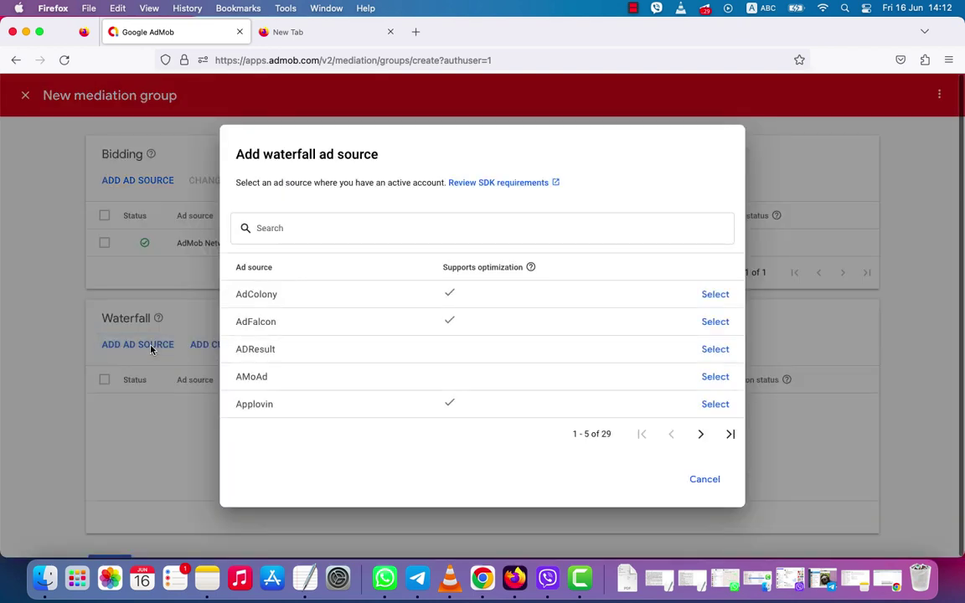
left_click(717, 404)
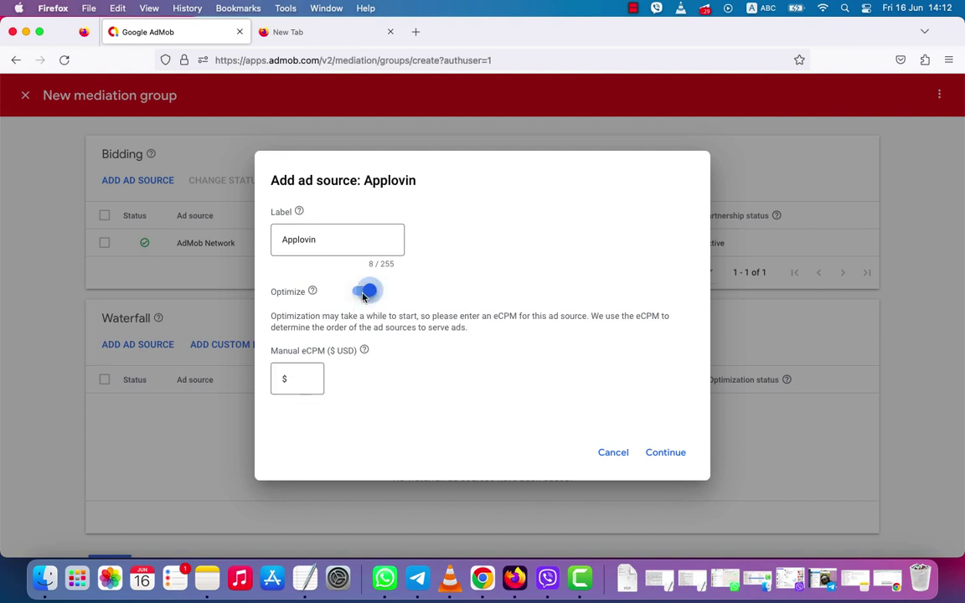
left_click(293, 382)
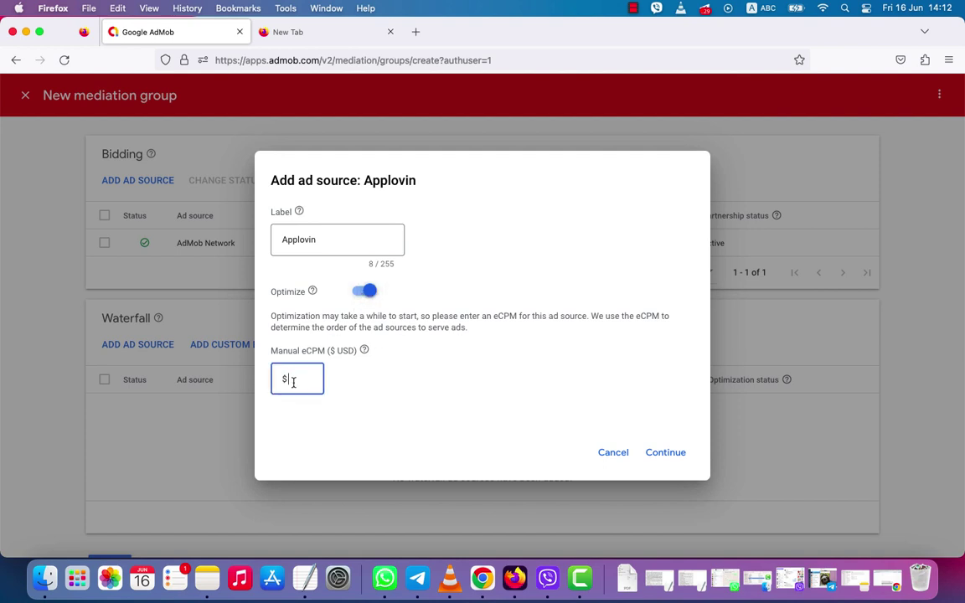
type("0")
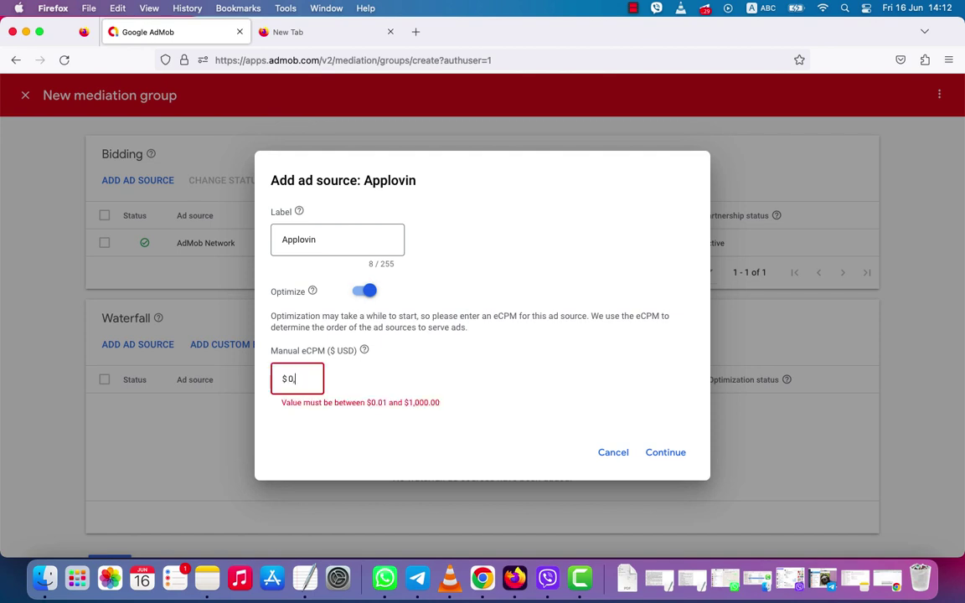
type(",01")
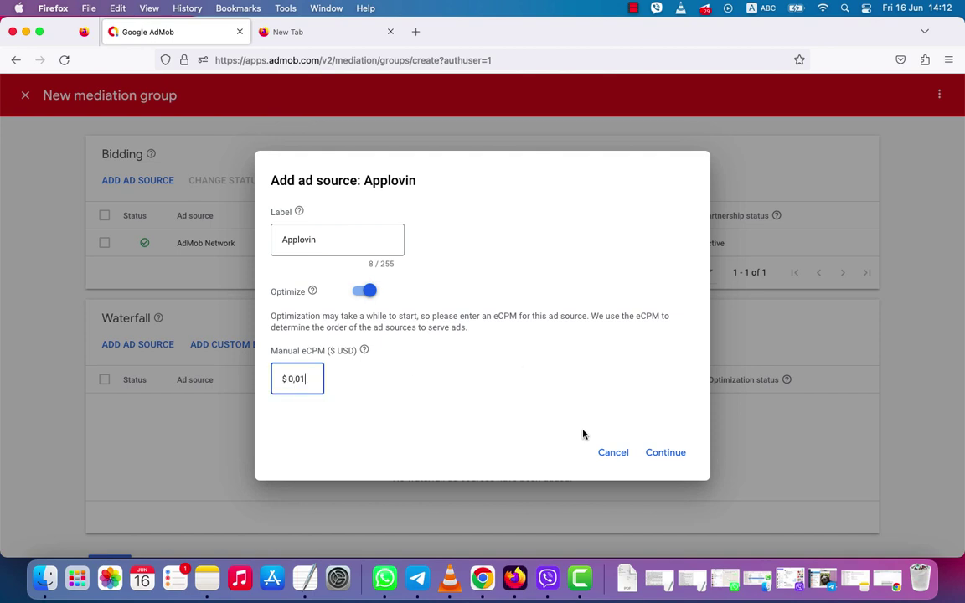
left_click(666, 452)
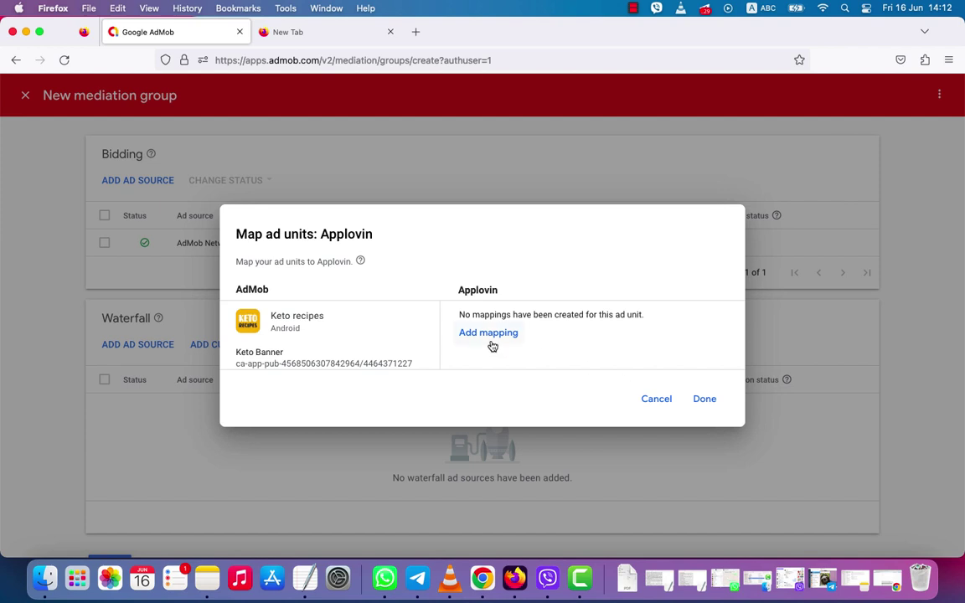
Start a Keto Banner Applovin mapping named 'KetoBAn' and paste in the saved SDK key.
left_click(489, 335)
left_click(548, 241)
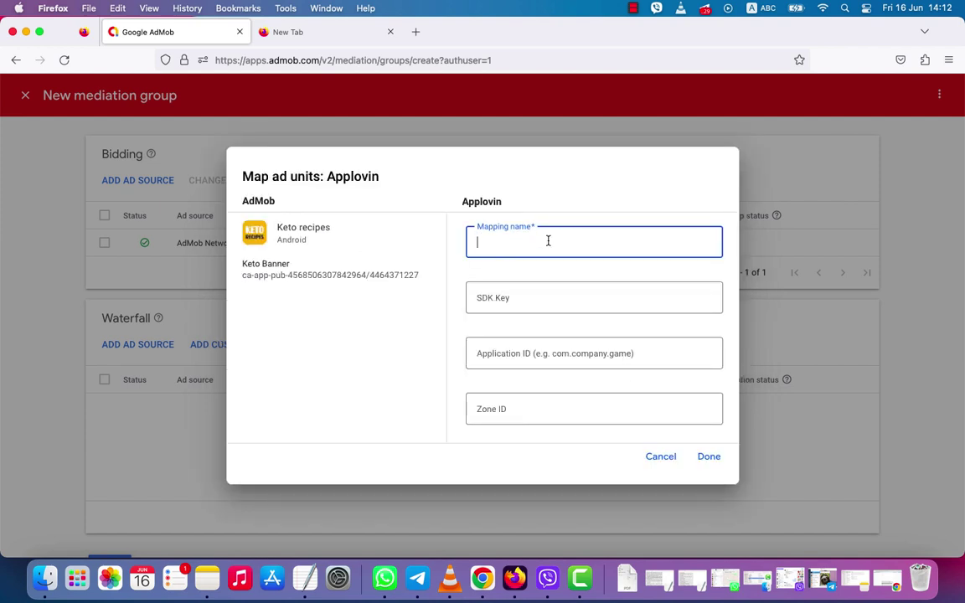
type("KetoBAn")
left_click(305, 578)
scroll(198, 217, "up", 3)
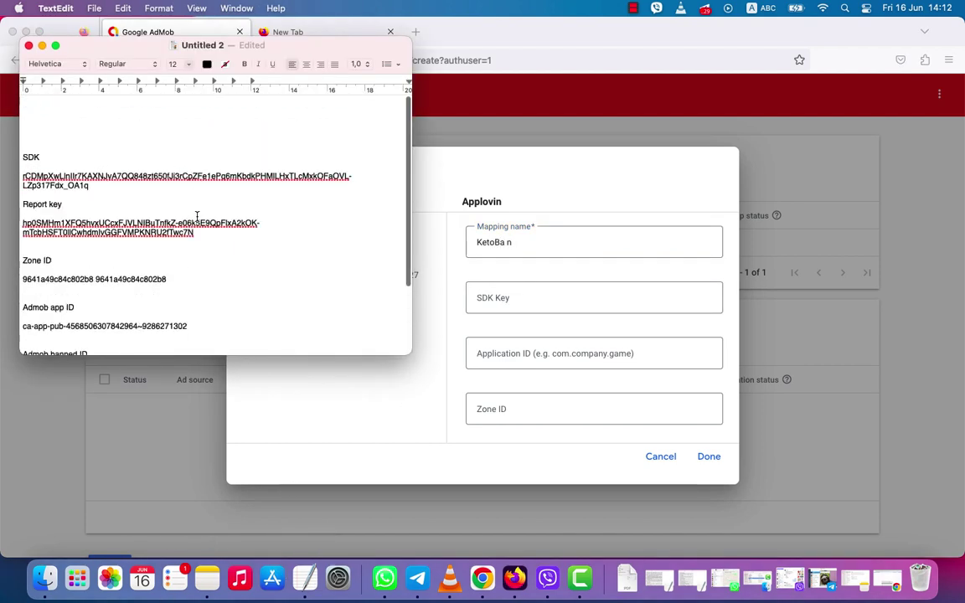
left_click_drag(89, 127, 2, 121)
key("super+c")
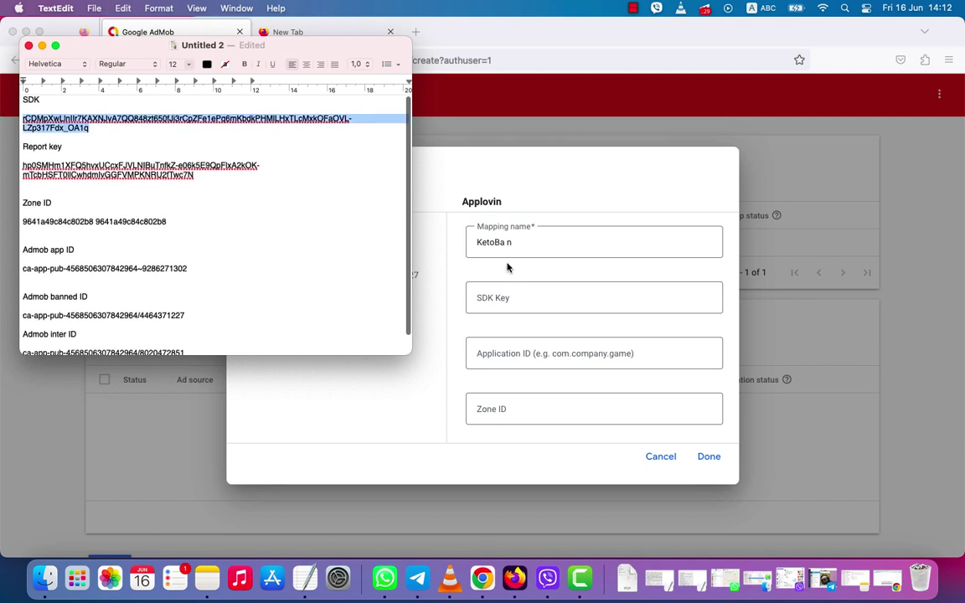
left_click(508, 207)
left_click(529, 294)
key("super+v")
Enter 'Diet Recipes' as Application ID, paste the saved zone ID, and save the mapping.
left_click(520, 358)
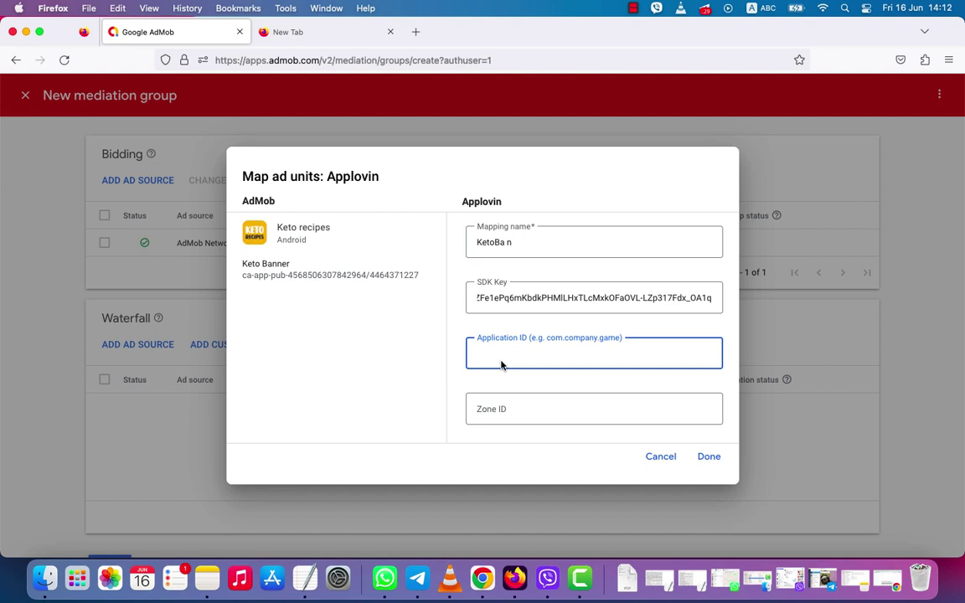
type("Diet Recipes")
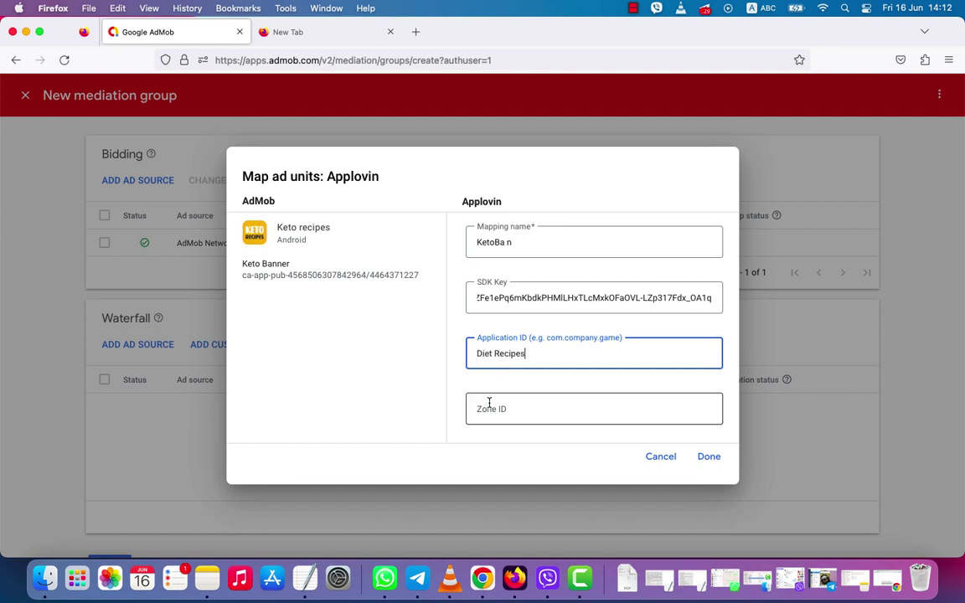
left_click(488, 410)
key("super+Tab")
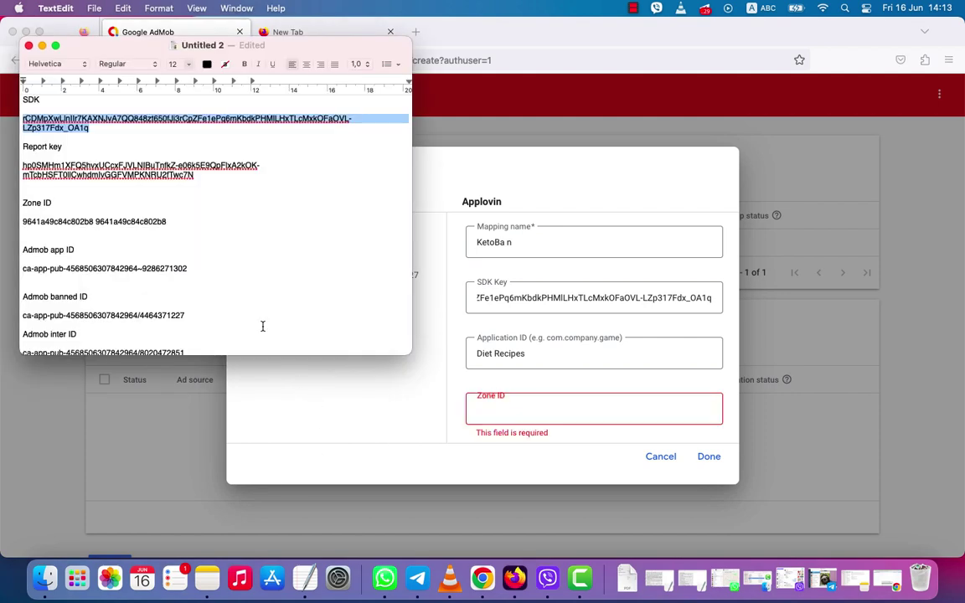
double_click(82, 219)
triple_click(206, 220)
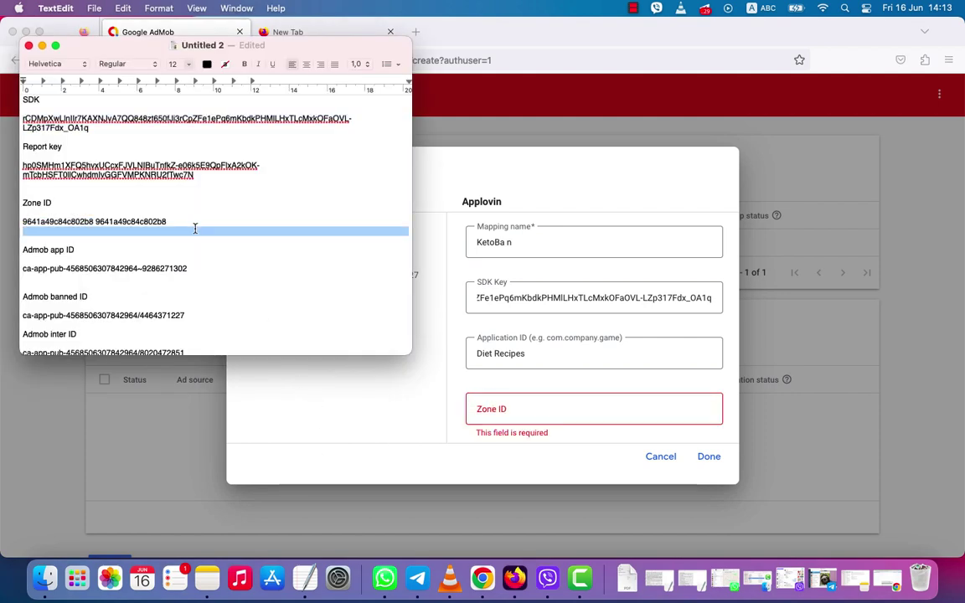
key("super+c")
key("super+Tab")
key("super+v")
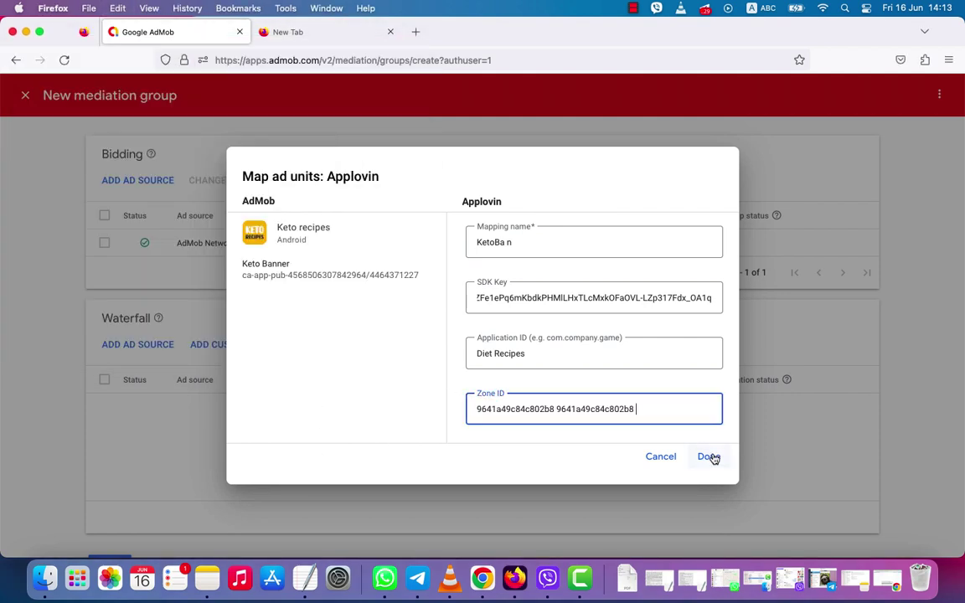
left_click(710, 457)
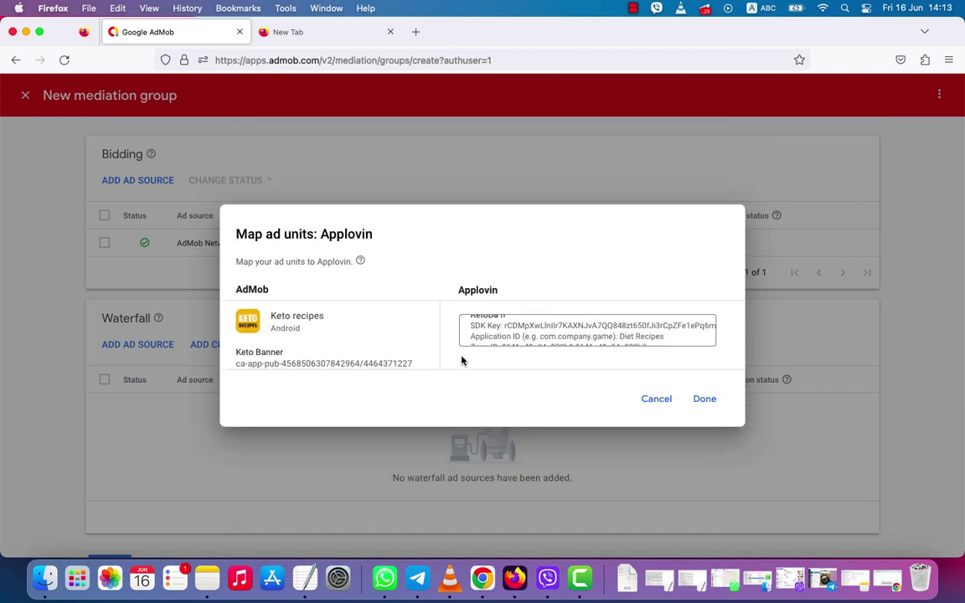
Turn off eCPM optimization so Applovin keeps a manual $0.01 eCPM, then close the group editor.
left_click(704, 401)
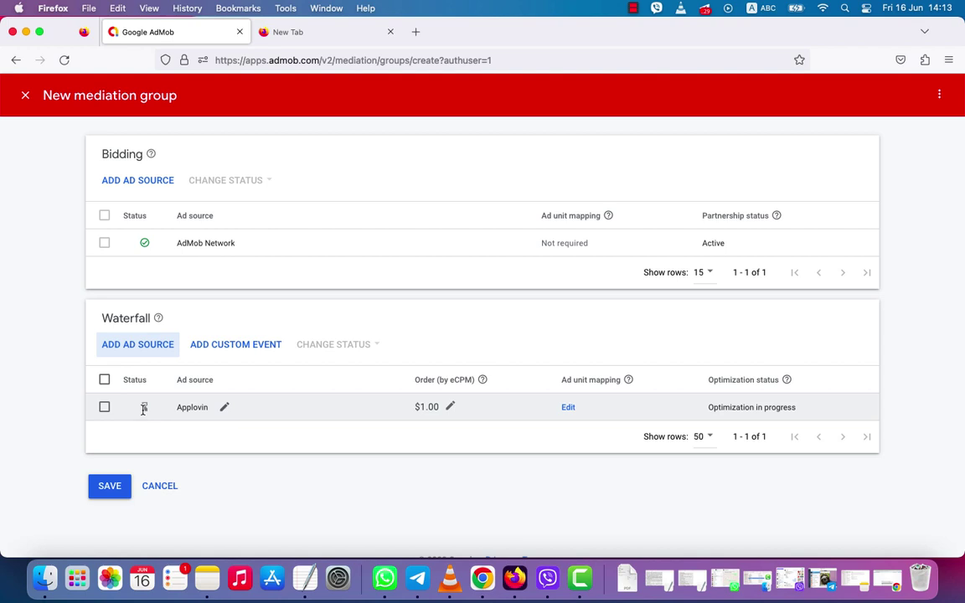
mouse_move(143, 409)
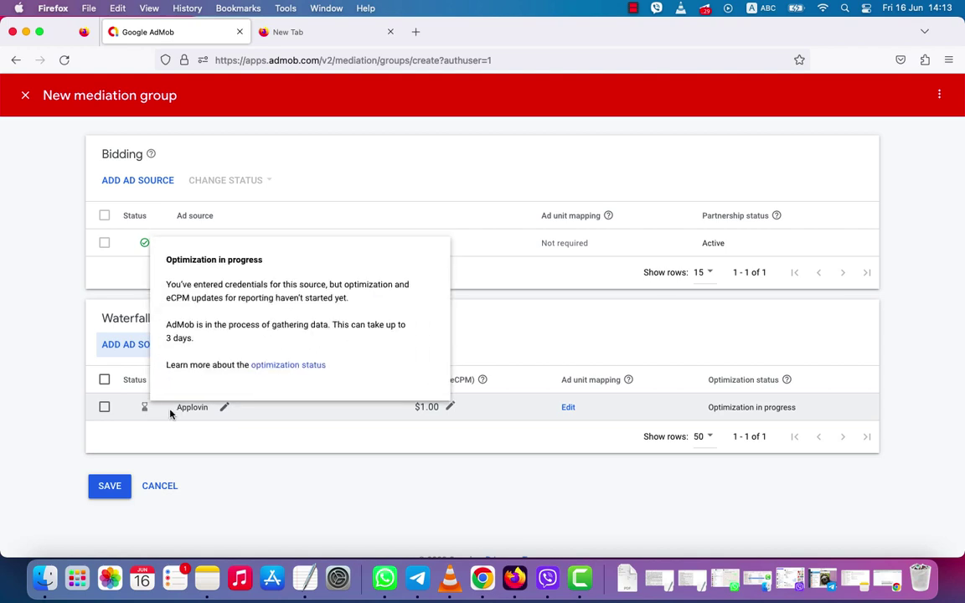
left_click(450, 408)
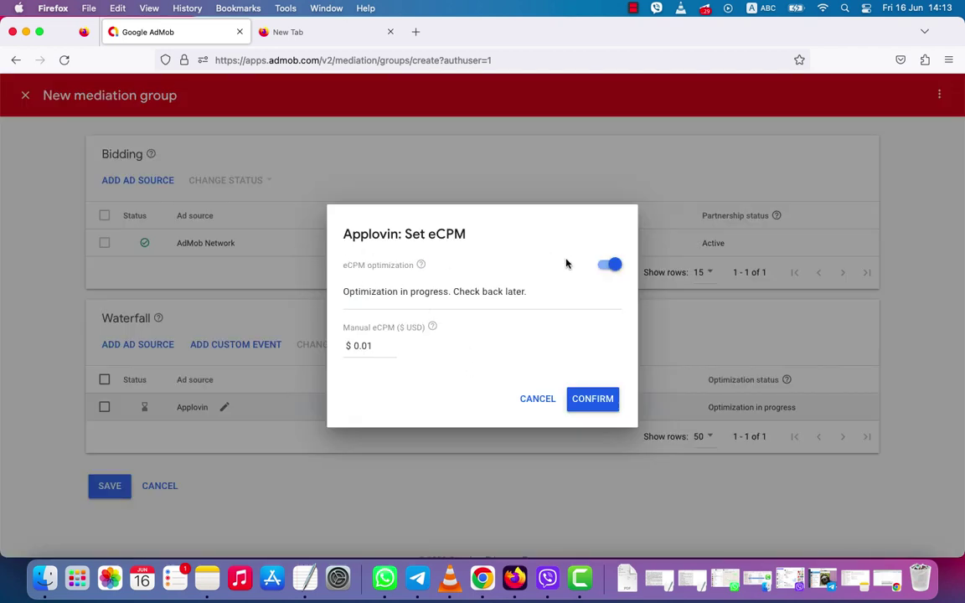
left_click(612, 264)
left_click(588, 390)
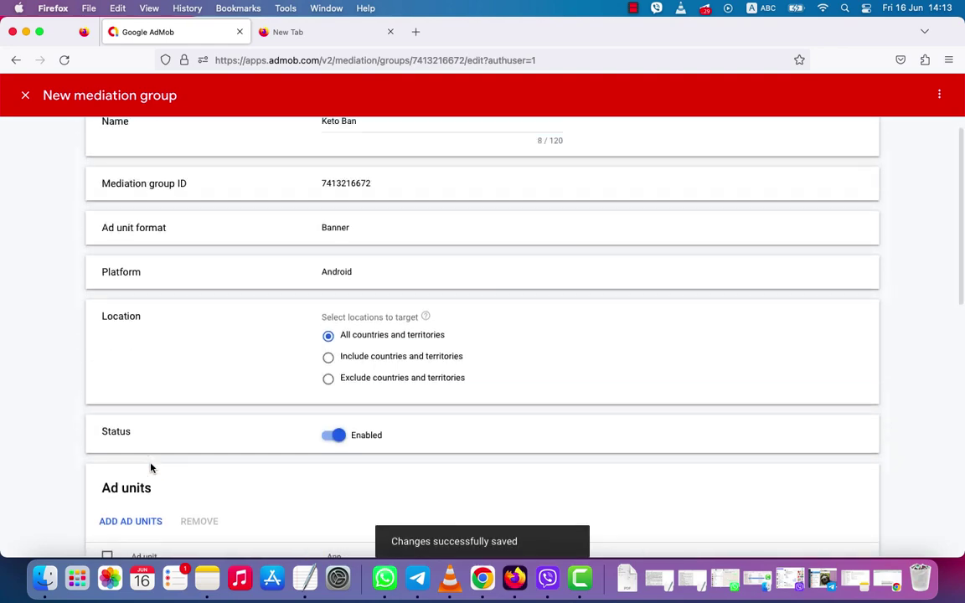
left_click(25, 95)
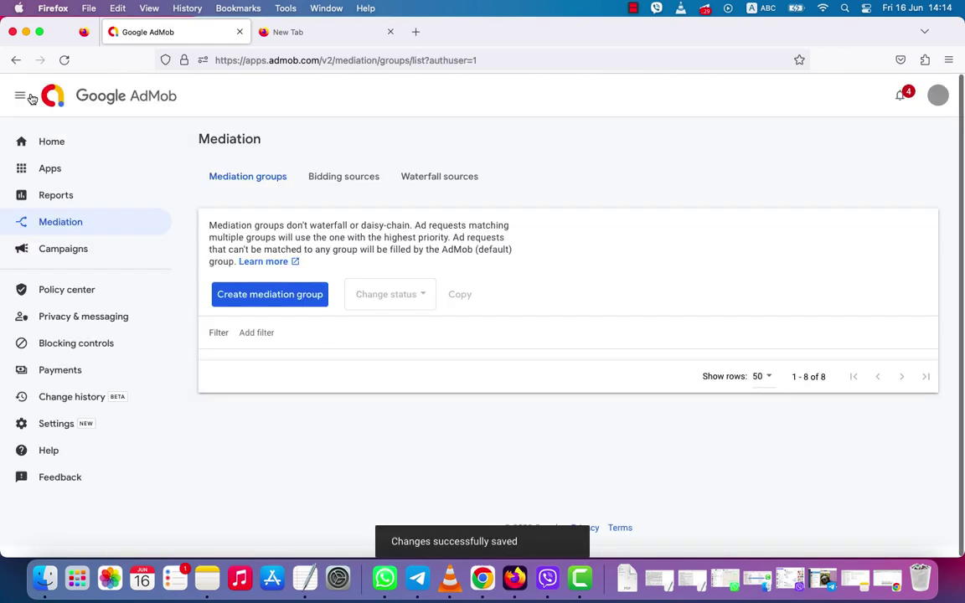
Start a new mediation group for Interstitial ads on Android.
left_click(277, 303)
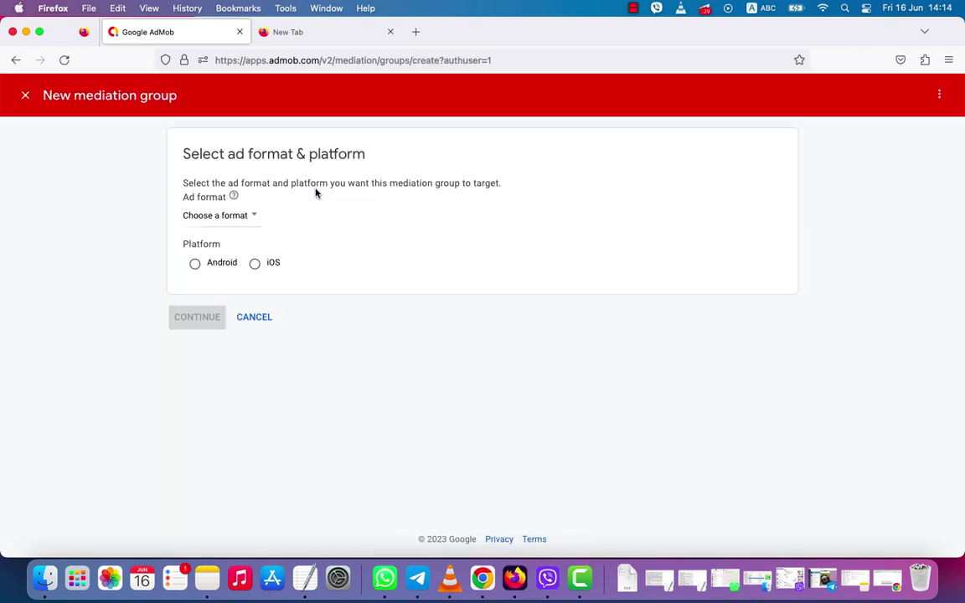
left_click(194, 264)
left_click(227, 214)
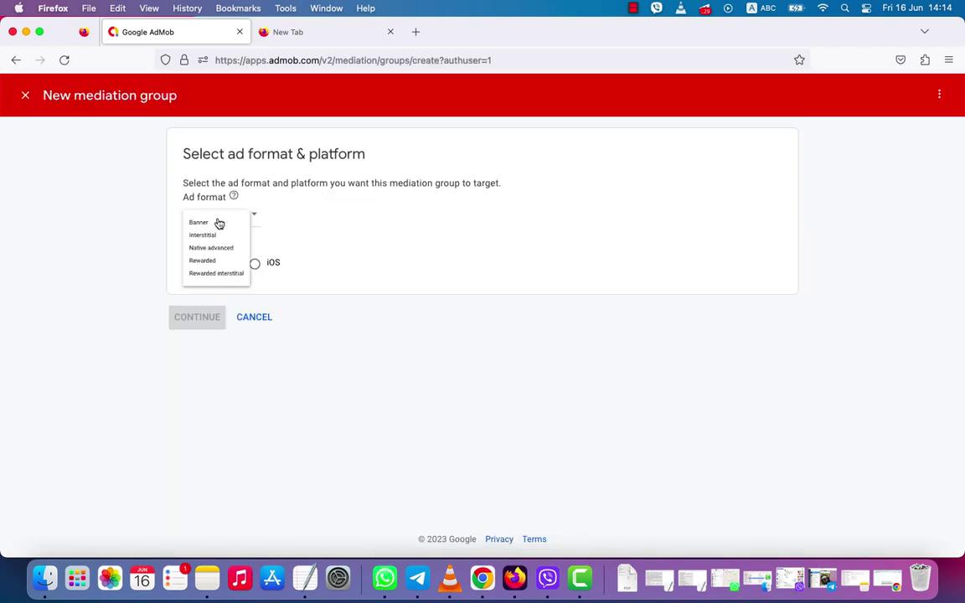
left_click(210, 252)
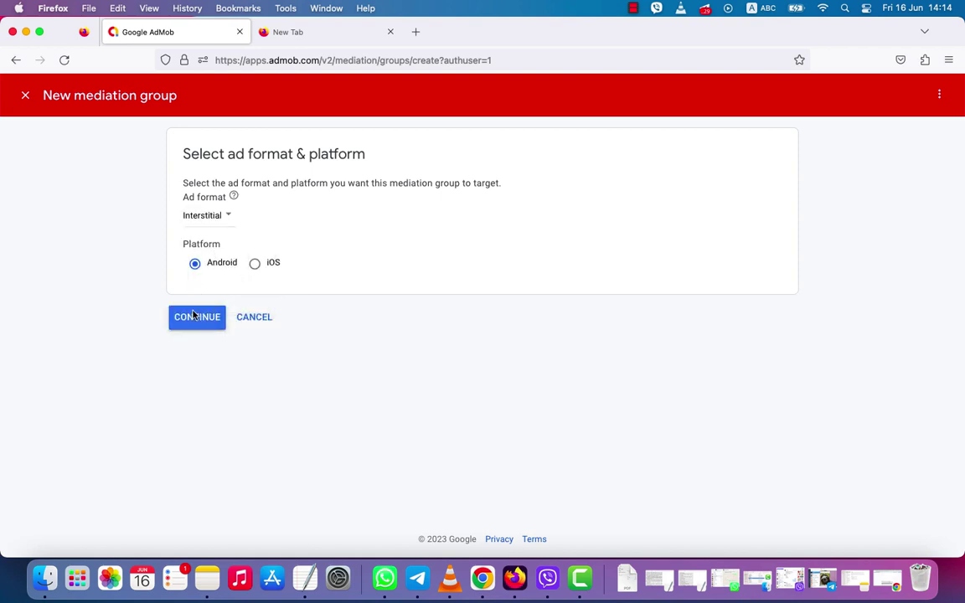
left_click(195, 316)
Name the group Keto Inter and add the Keto recipes interstitial ad unit.
type("Keto Inter")
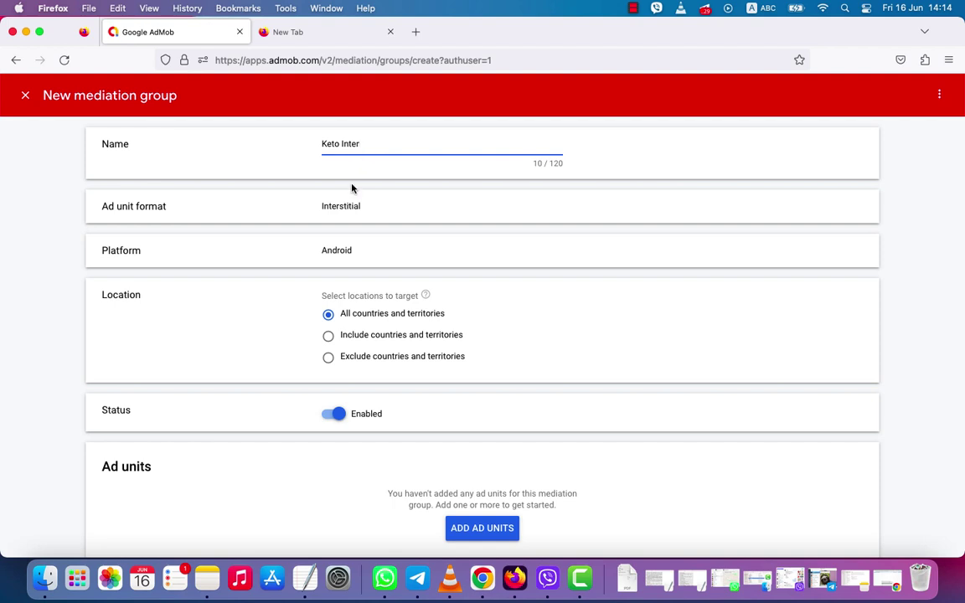
scroll(344, 296, "down", 3)
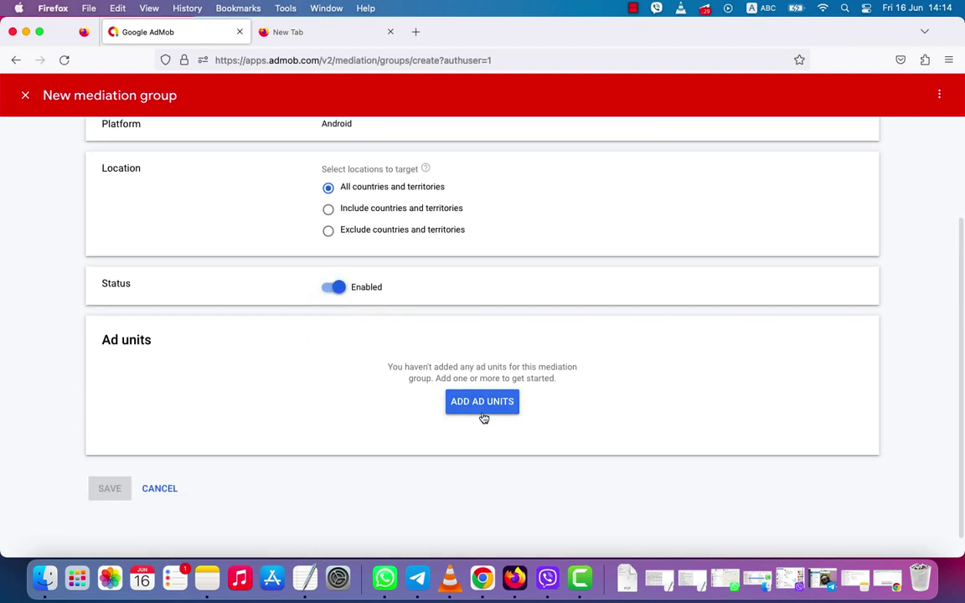
left_click(482, 404)
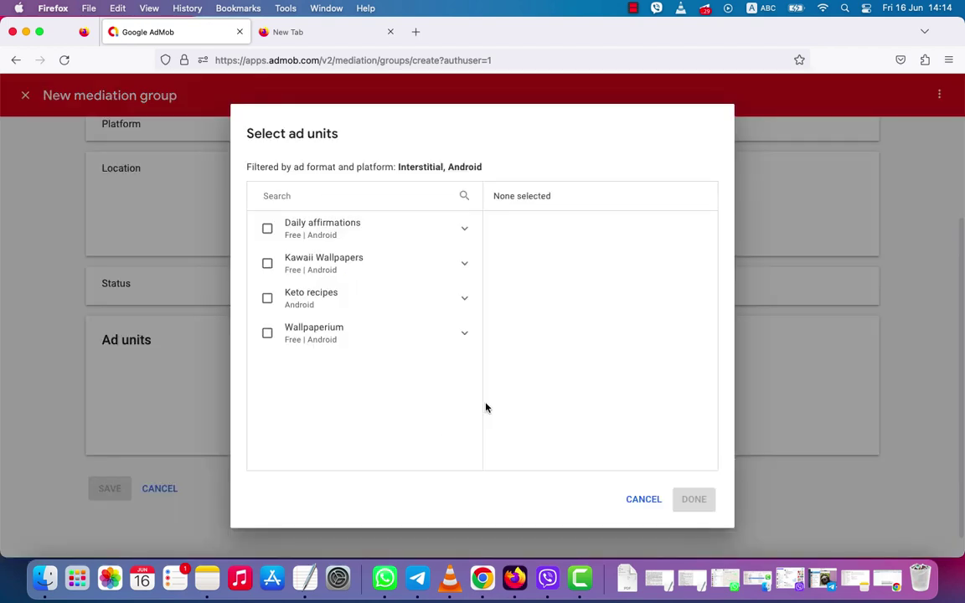
left_click(267, 300)
left_click(690, 499)
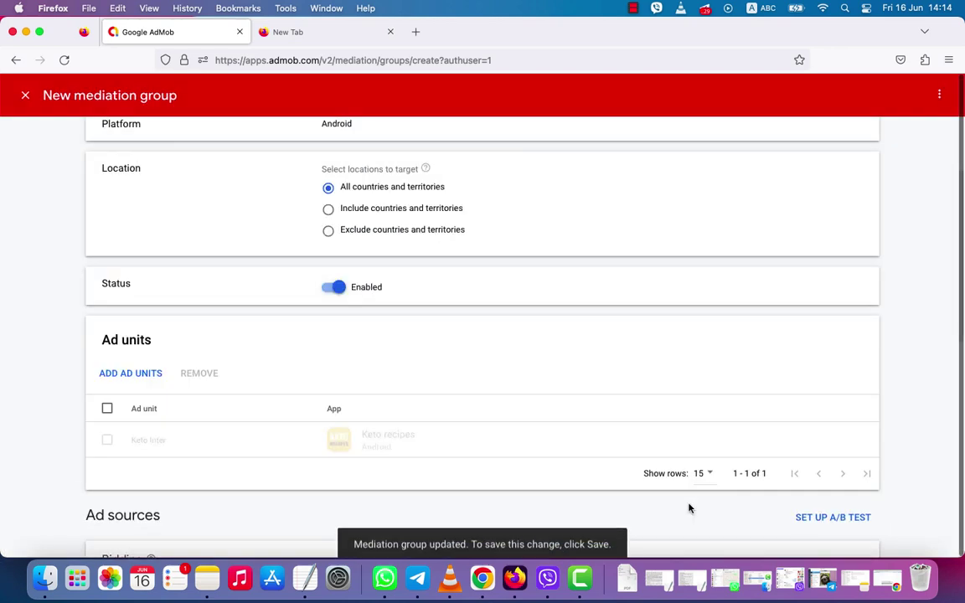
scroll(201, 384, "down", 2)
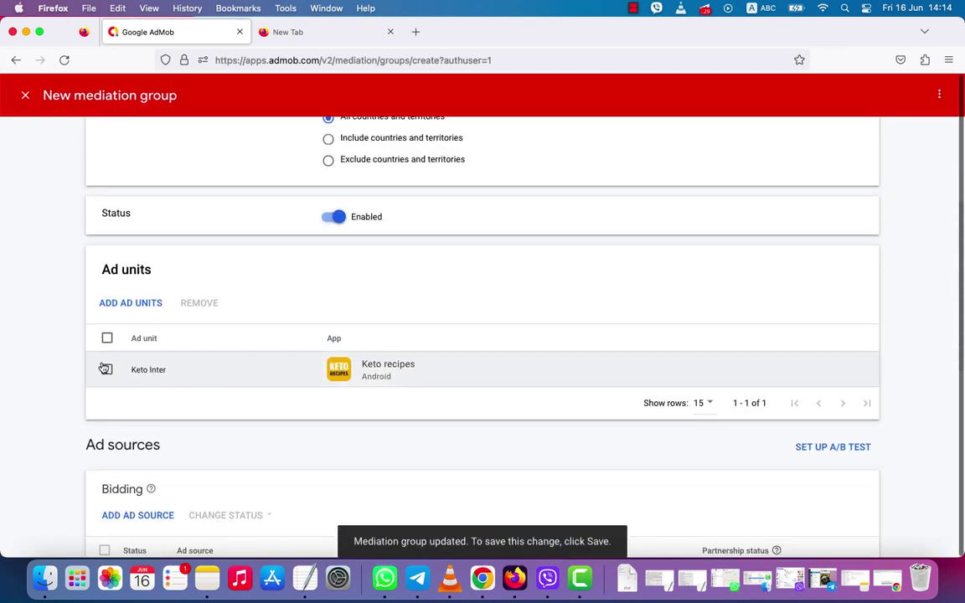
scroll(280, 353, "down", 5)
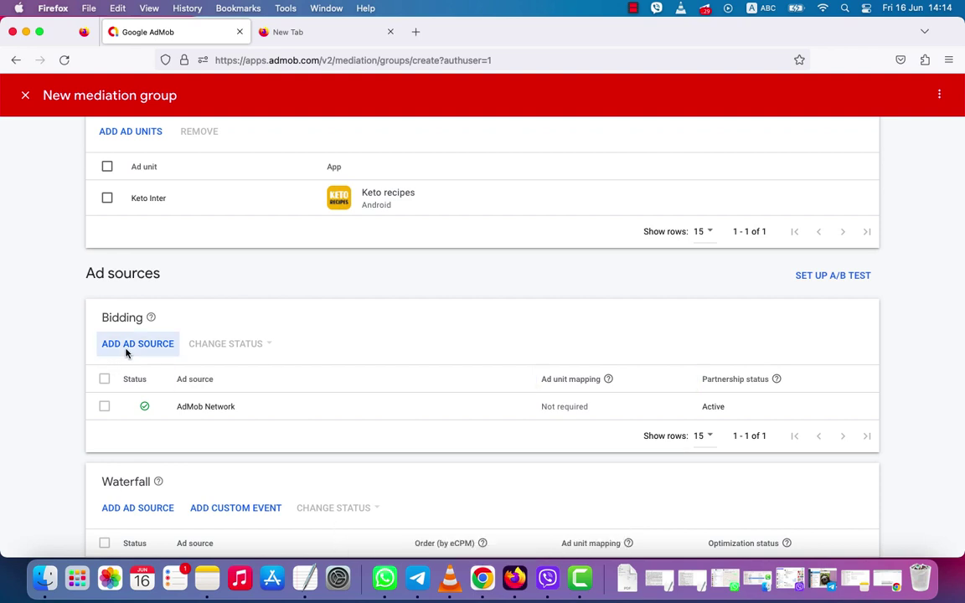
Add Applovin as a bidding source and start an ad unit mapping named Keto Inter.
left_click(125, 353)
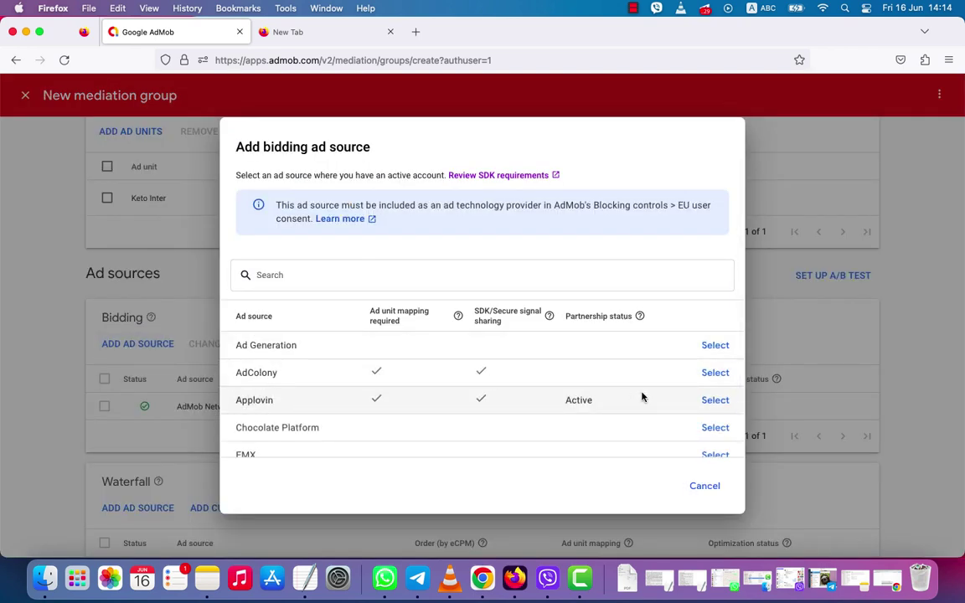
left_click(714, 399)
left_click(499, 337)
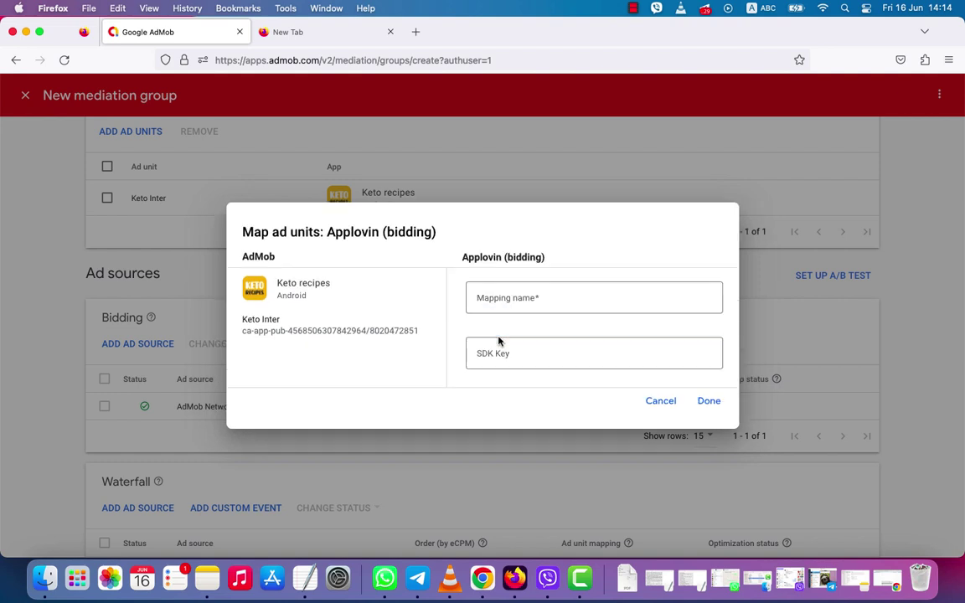
left_click(526, 299)
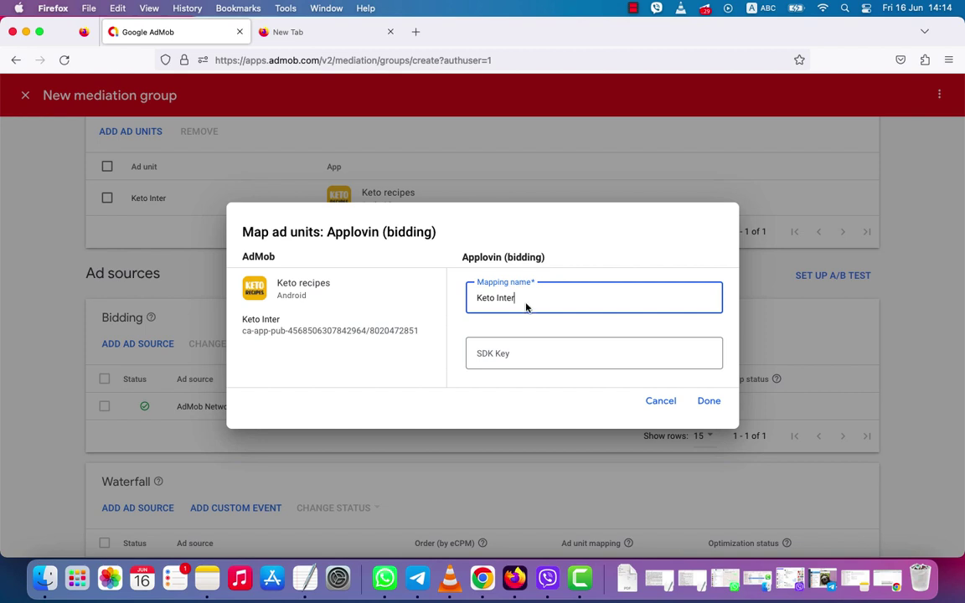
left_click(513, 351)
Paste the Applovin SDK key from the notes into the mapping and finish adding the source.
left_click(305, 578)
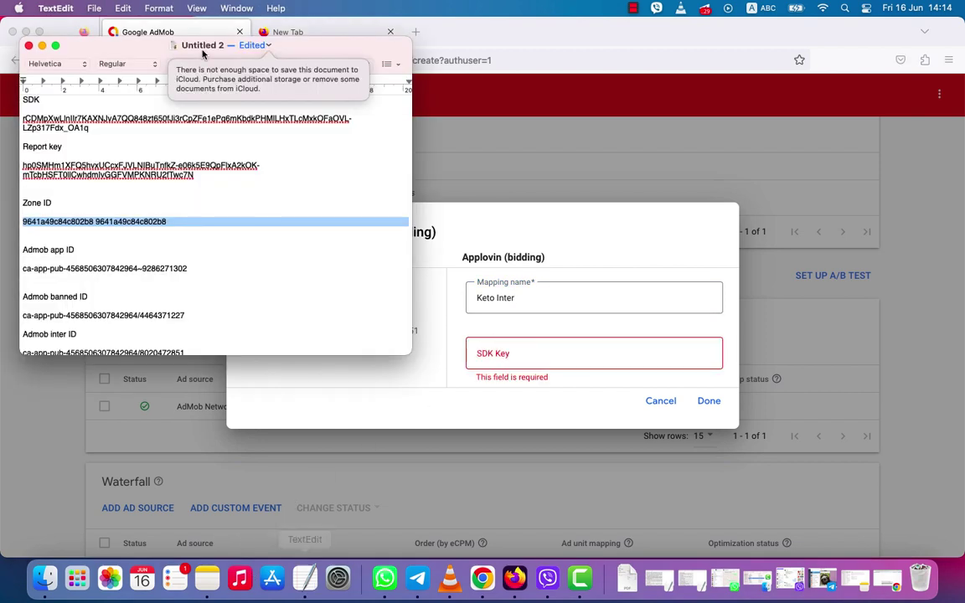
left_click(90, 114)
left_click_drag(86, 132, 17, 115)
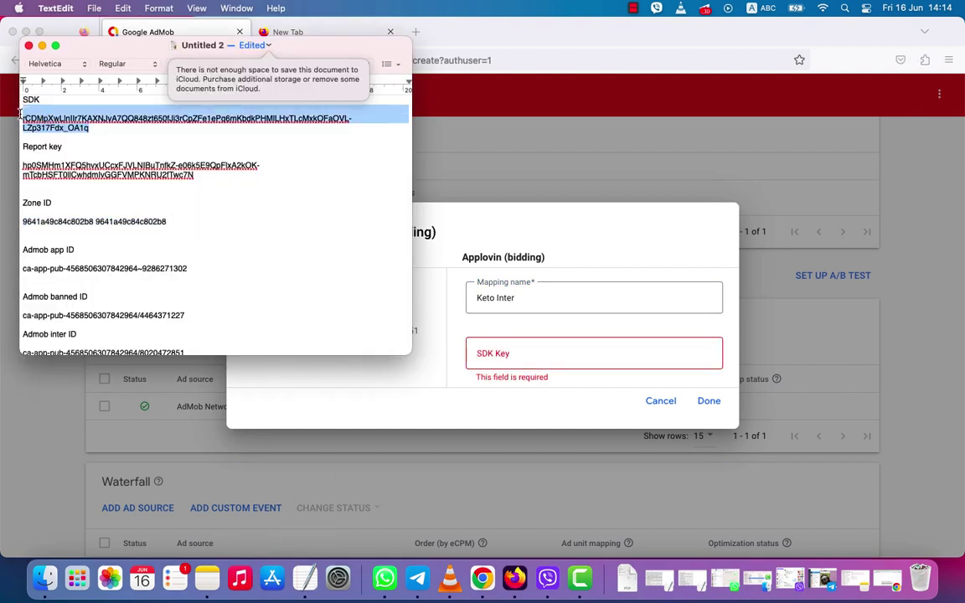
left_click(517, 366)
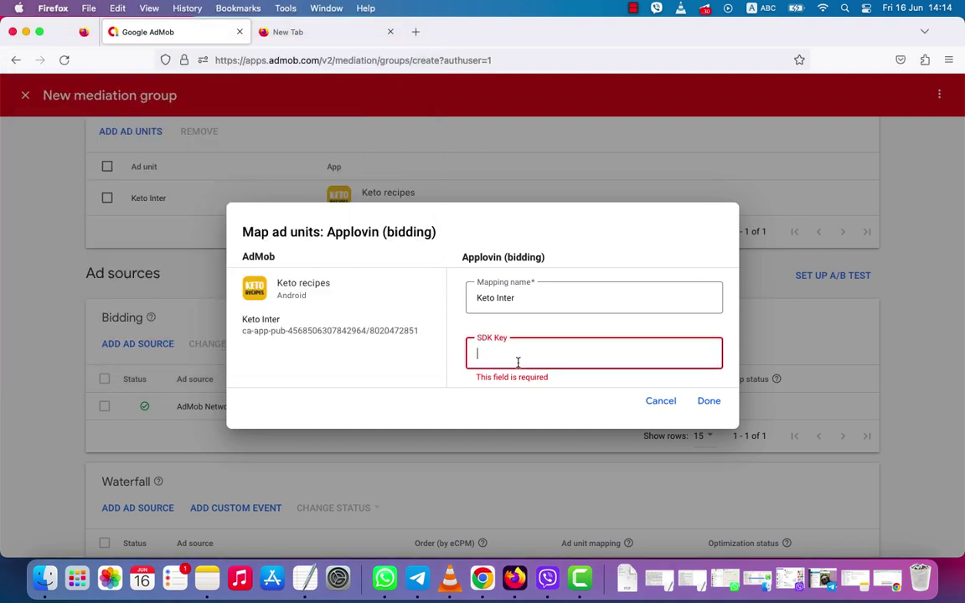
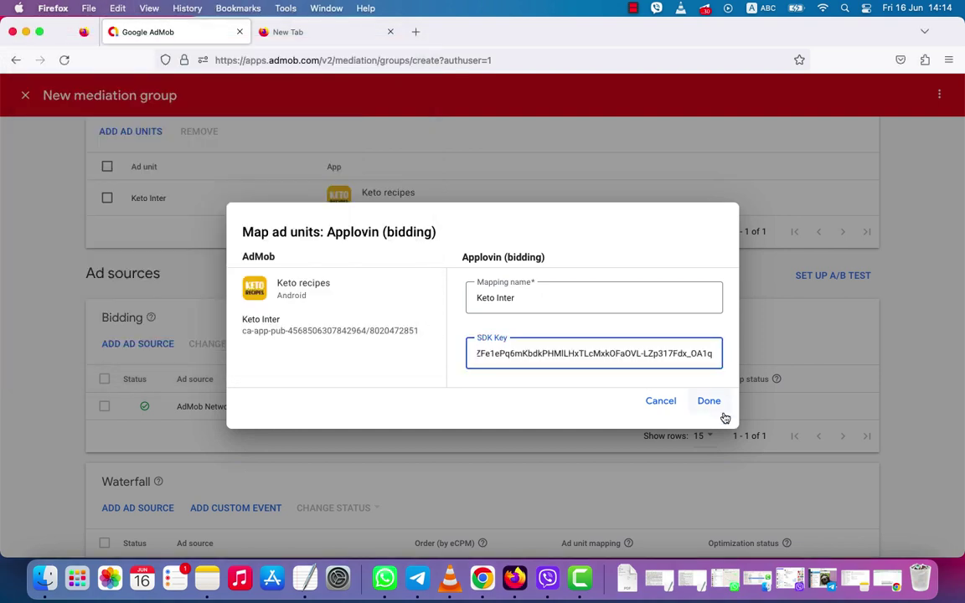
left_click(711, 403)
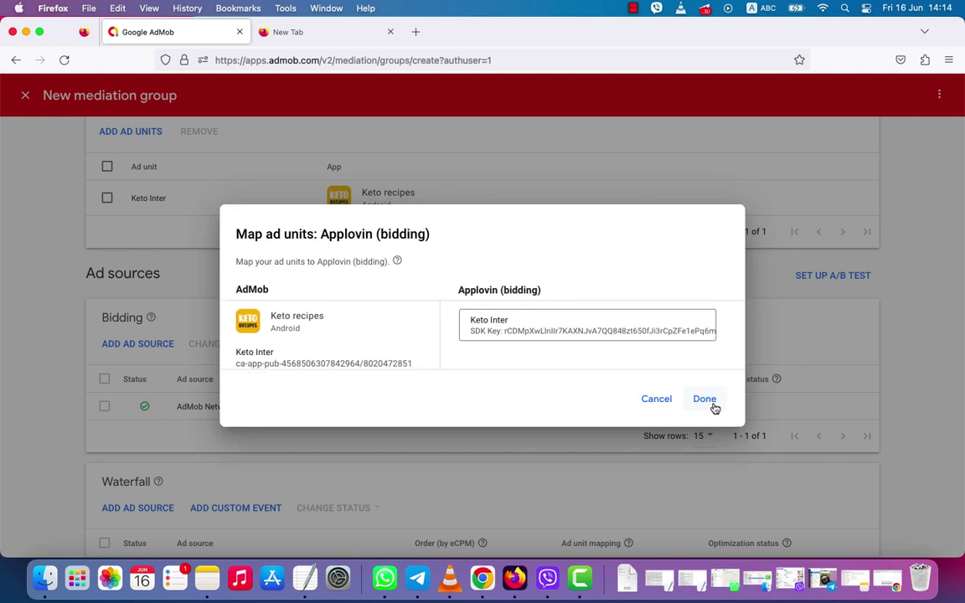
left_click(694, 403)
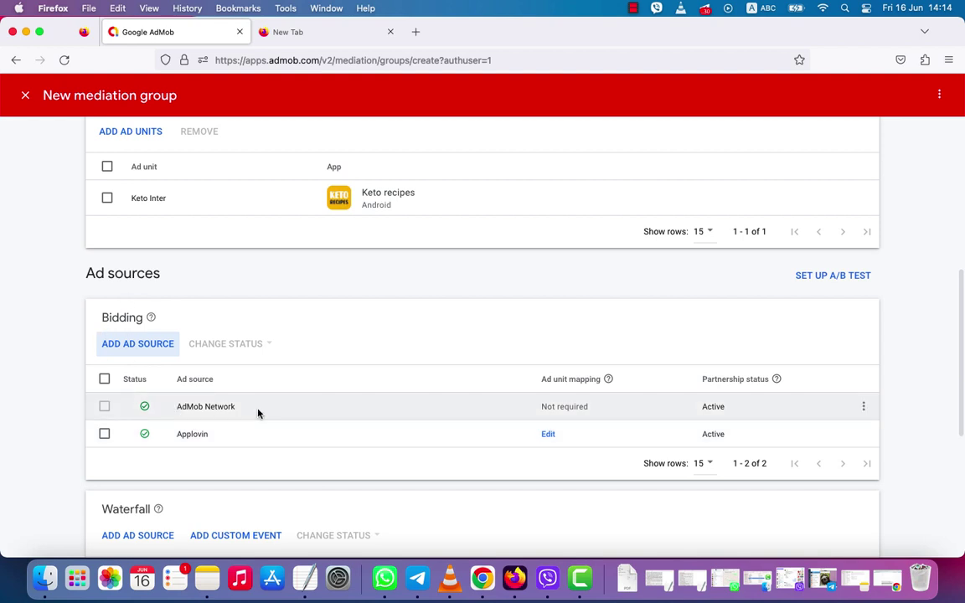
scroll(277, 415, "down", 4)
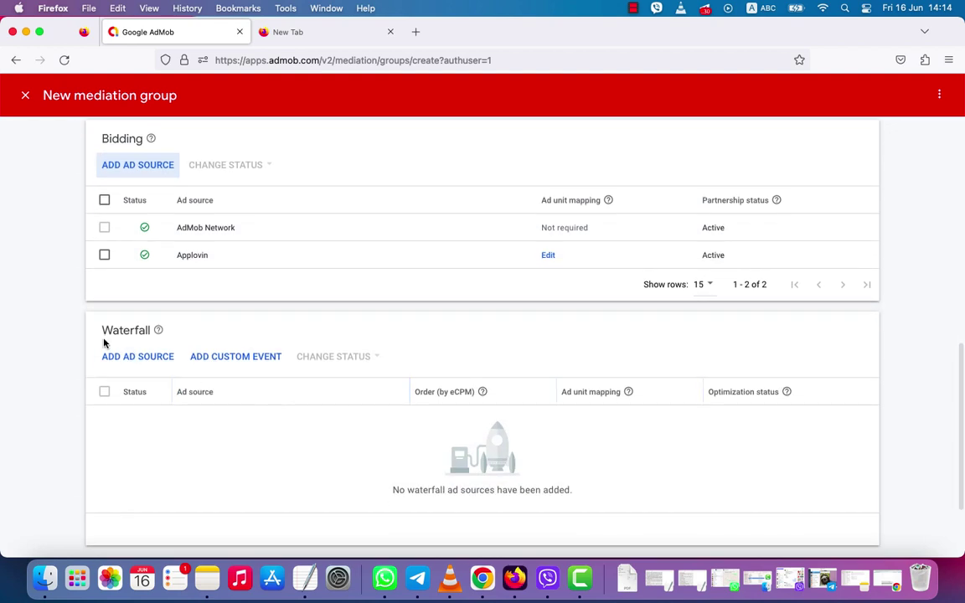
Add Applovin as a waterfall ad source with a manual eCPM of 0.05.
left_click(110, 356)
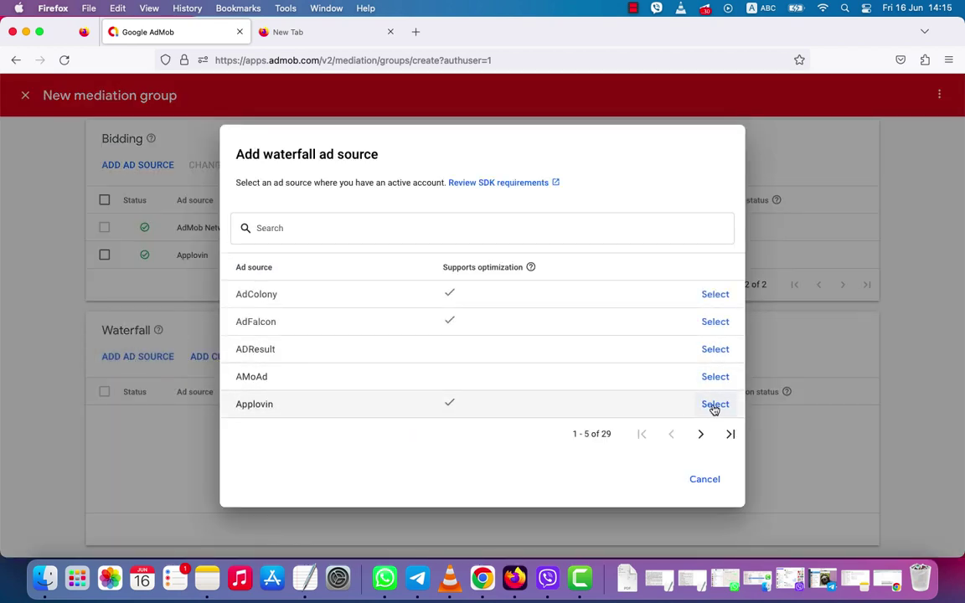
left_click(714, 404)
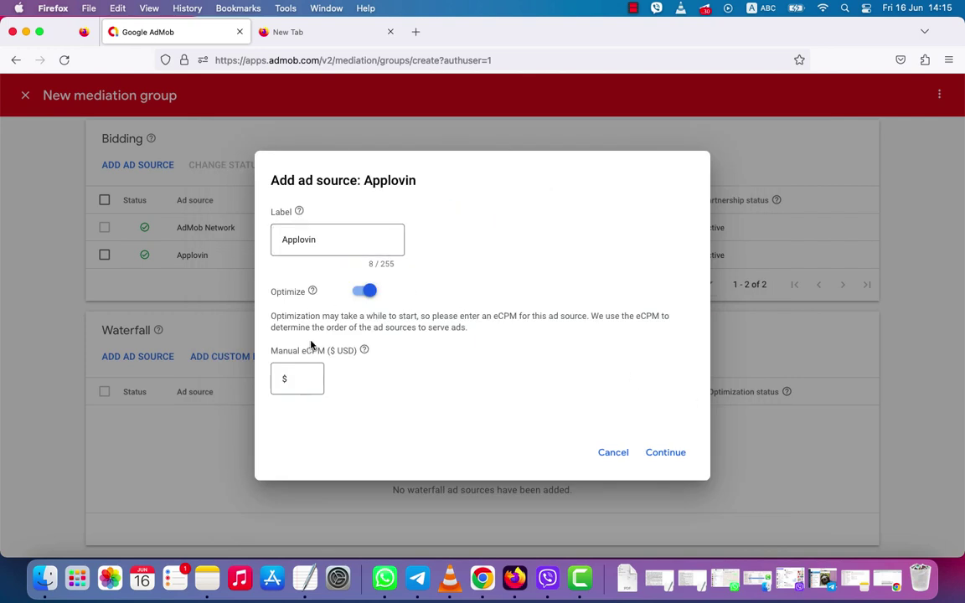
left_click(296, 384)
type("0.0")
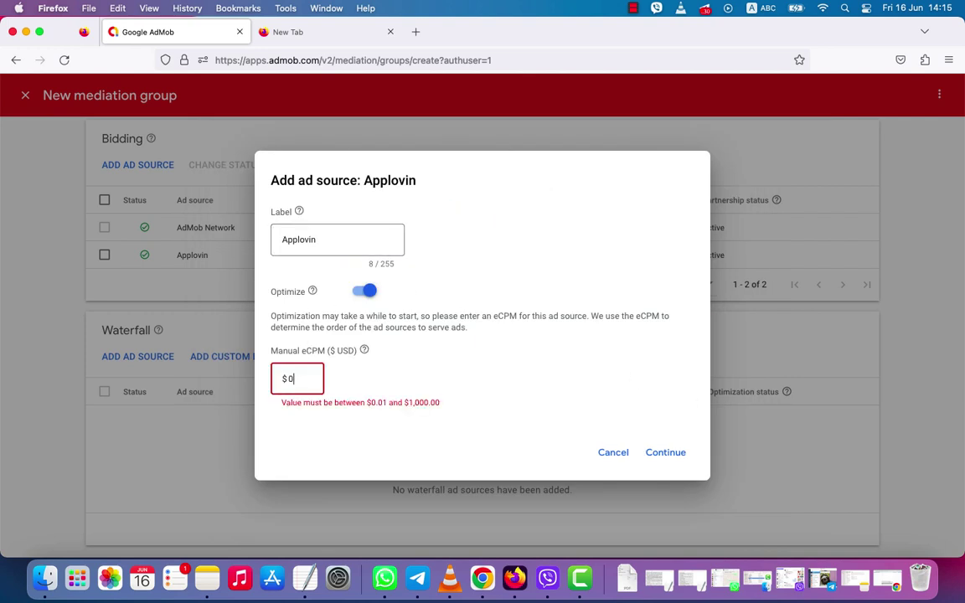
type("5")
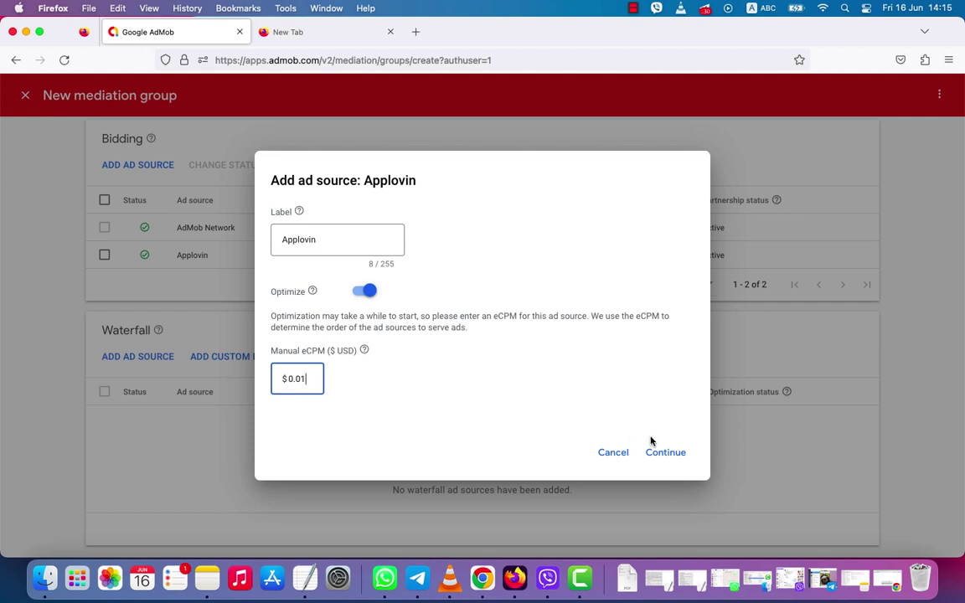
left_click(670, 453)
Create the Keto Inter Applovin mapping with the pasted SDK key and application ID 'Diet Recipes'.
left_click(491, 334)
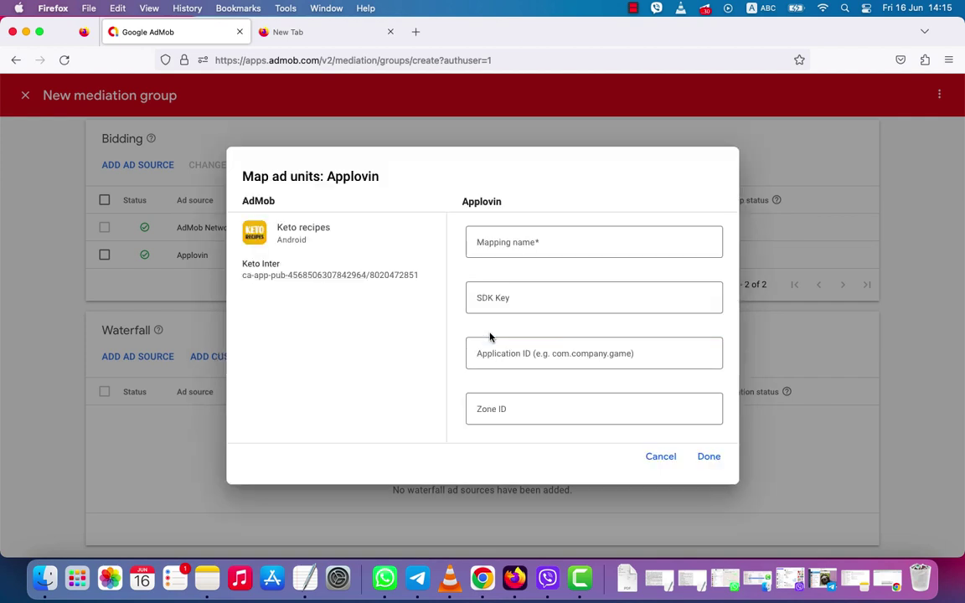
left_click(533, 243)
type("Keto Inter")
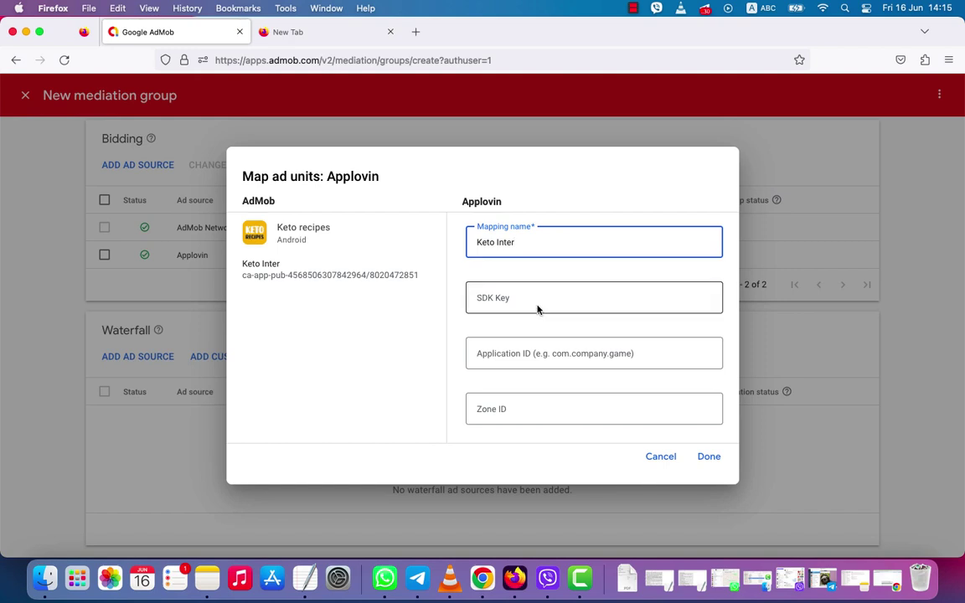
left_click(534, 298)
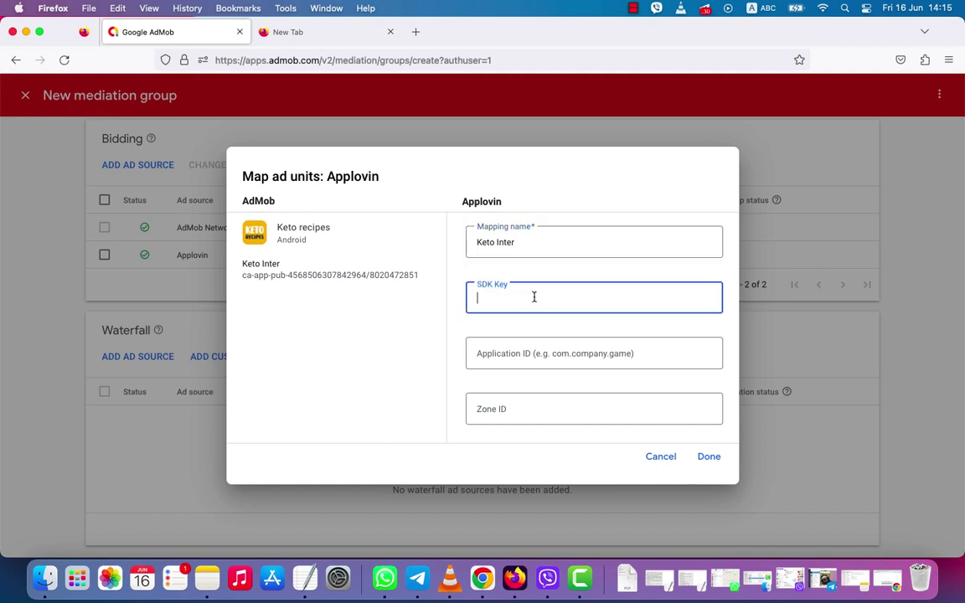
left_click(315, 595)
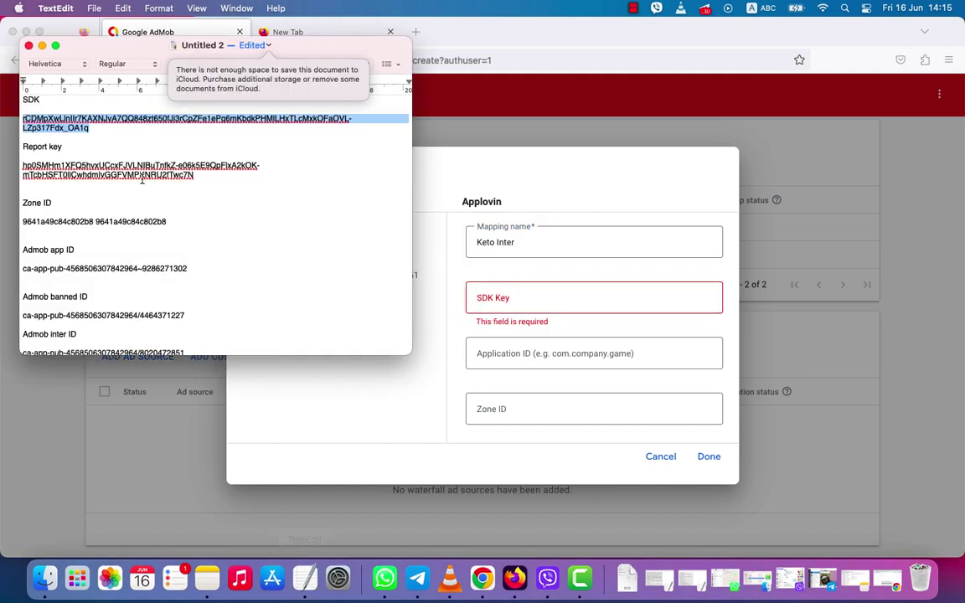
left_click(552, 302)
left_click(534, 357)
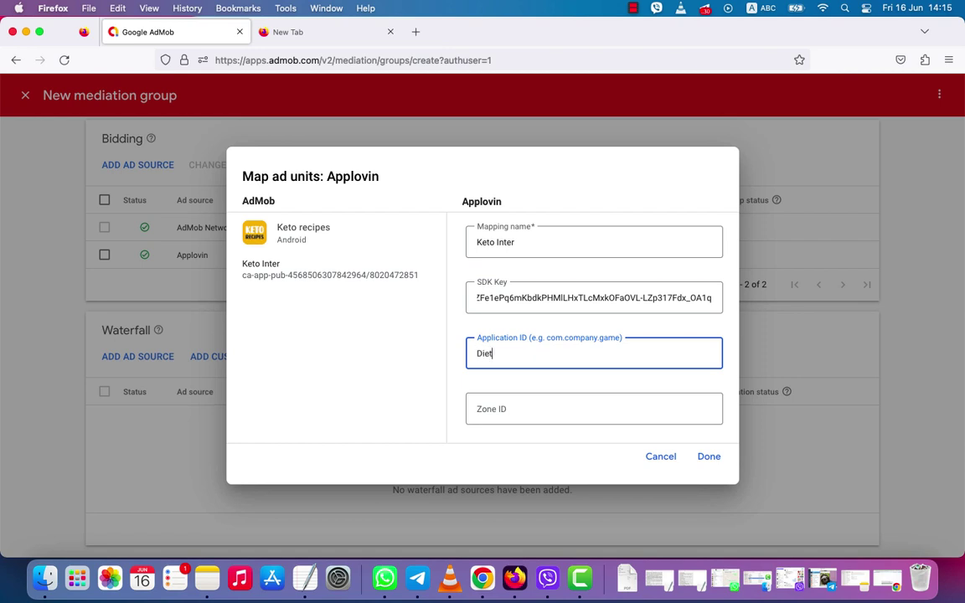
type("Diet Recipes")
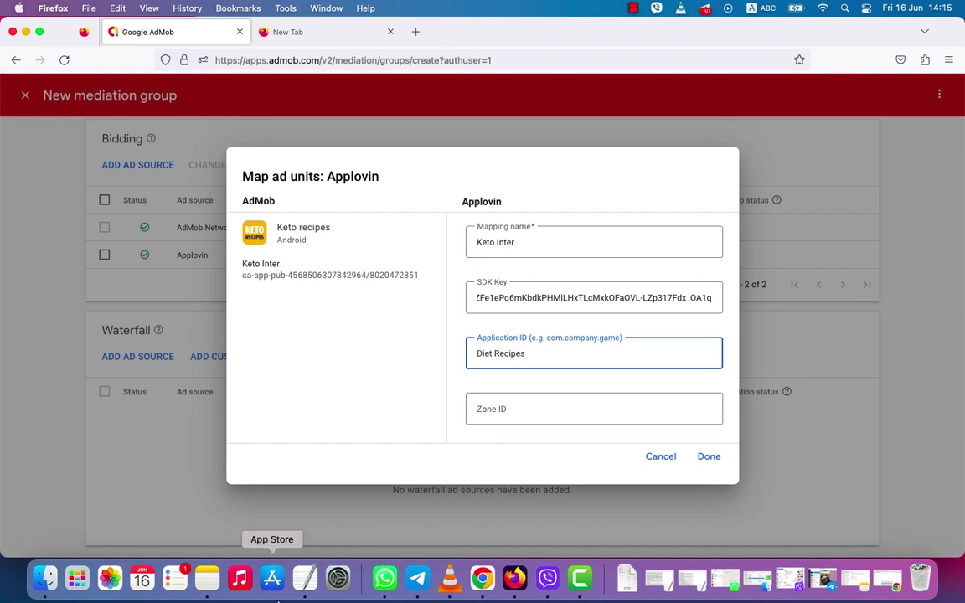
Paste the zone ID from the notes into the mapping and confirm it.
left_click(310, 577)
triple_click(104, 224)
key("super+c")
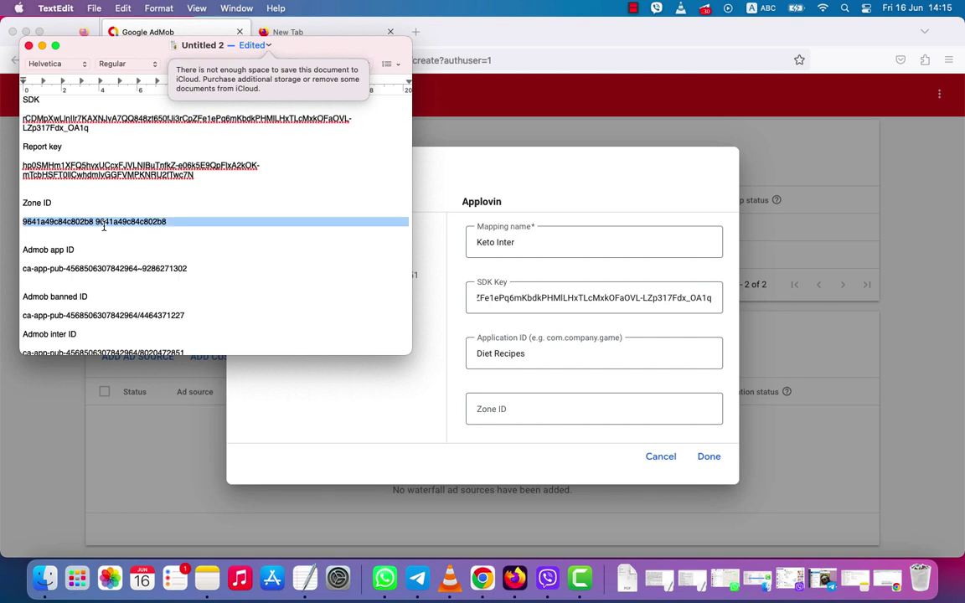
left_click(502, 409)
left_click(502, 409)
key("super+v")
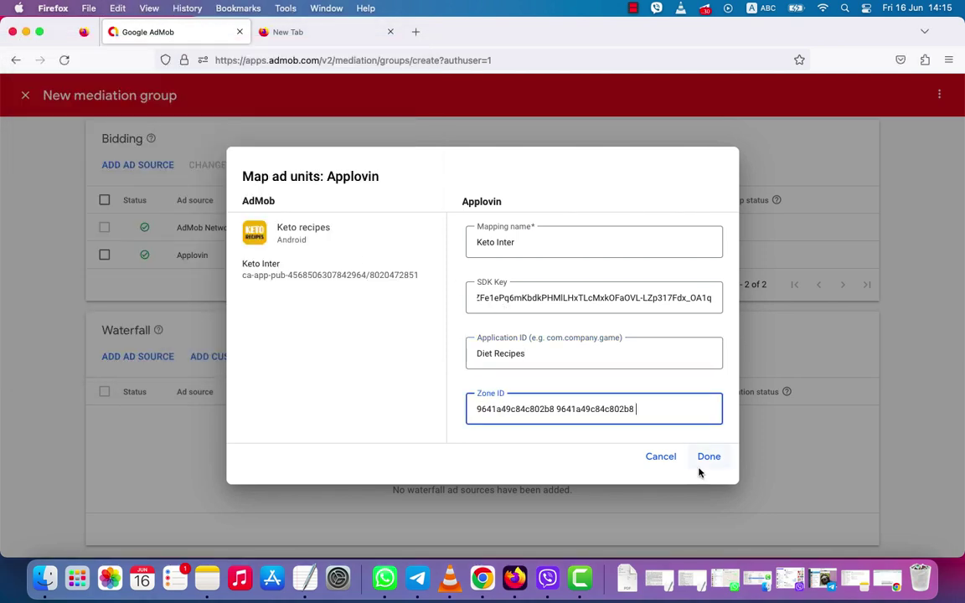
left_click(709, 459)
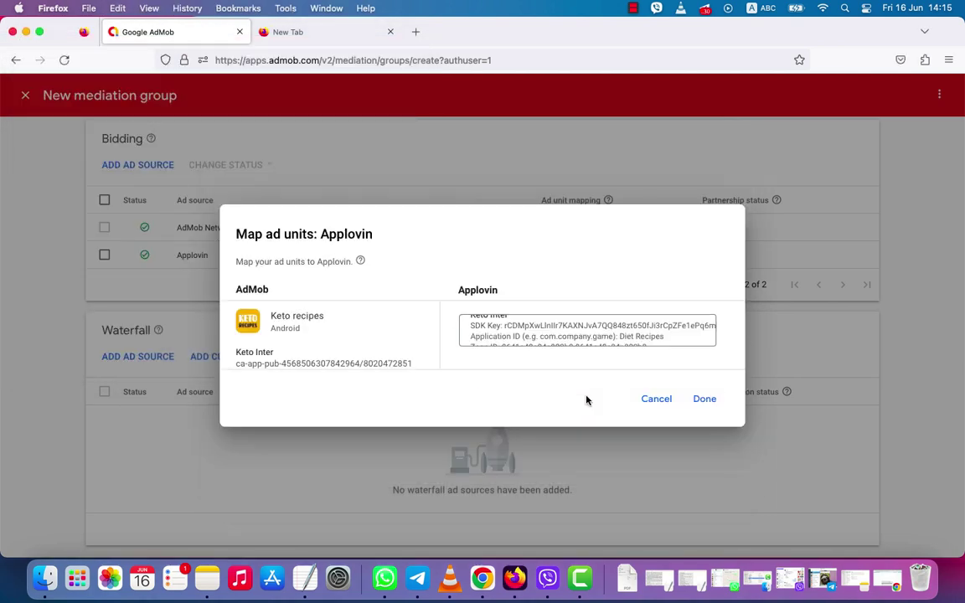
left_click(704, 399)
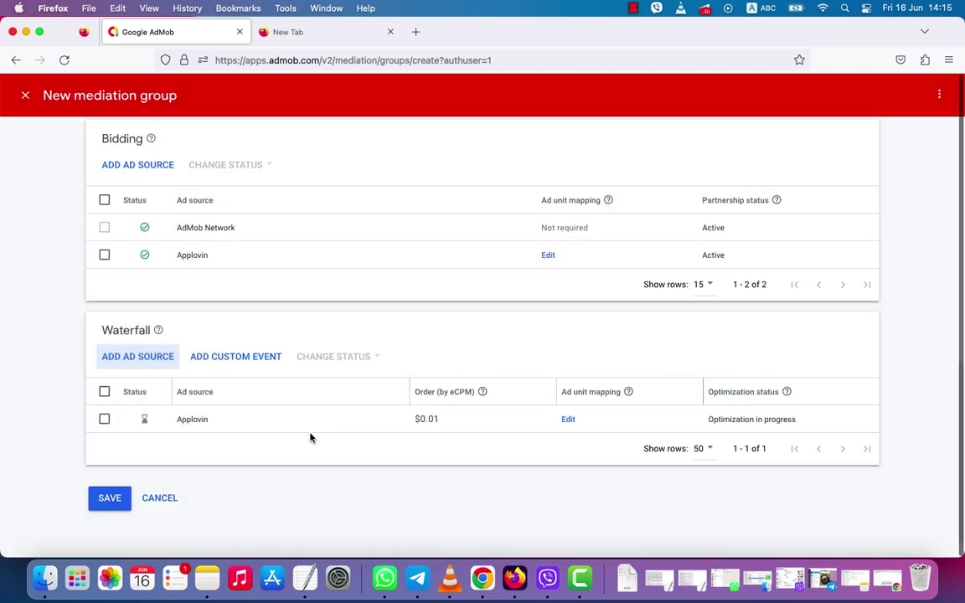
Toggle Applovin's waterfall eCPM optimization off and then back on.
scroll(251, 469, "up", 1)
mouse_move(143, 472)
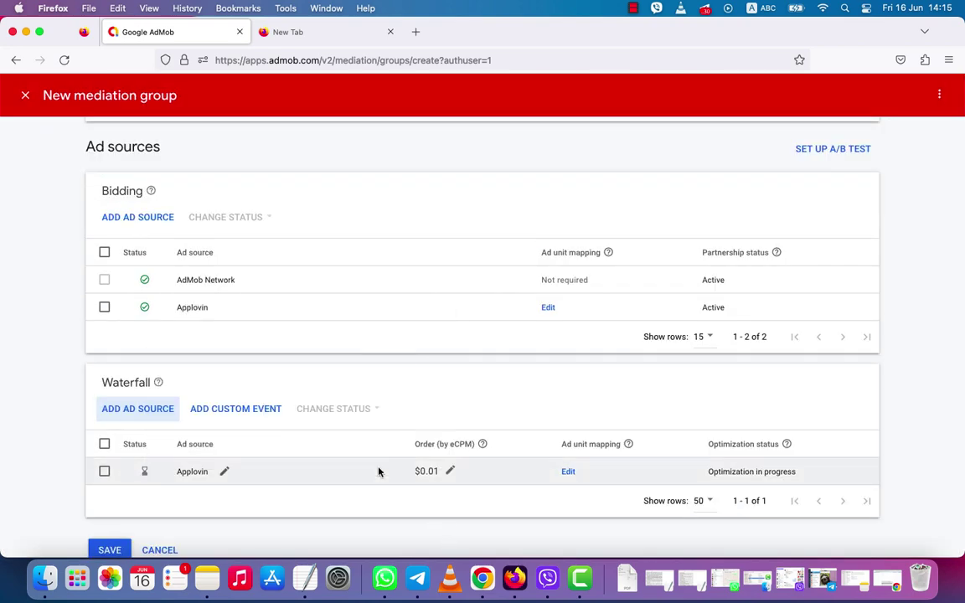
left_click(450, 471)
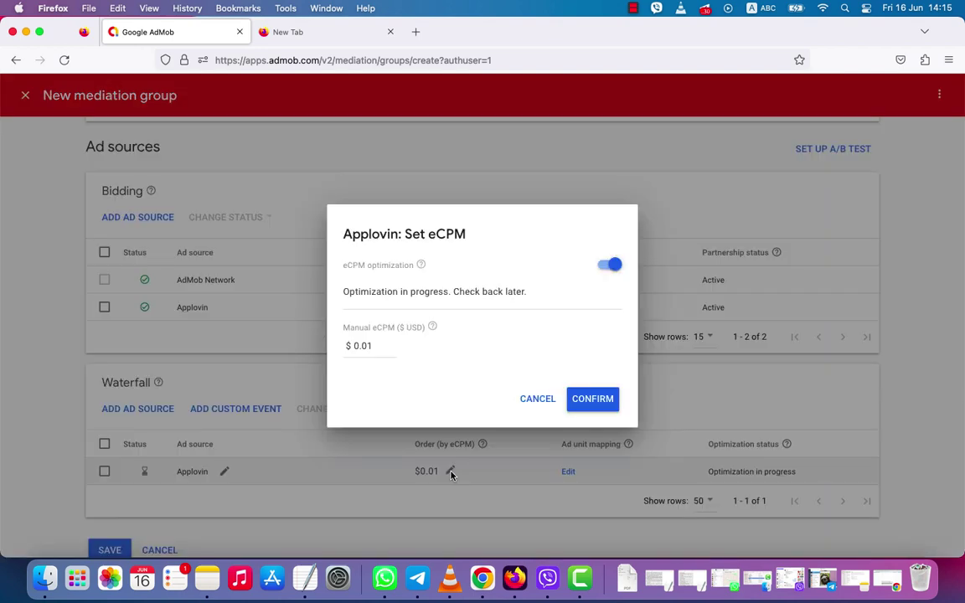
left_click(605, 275)
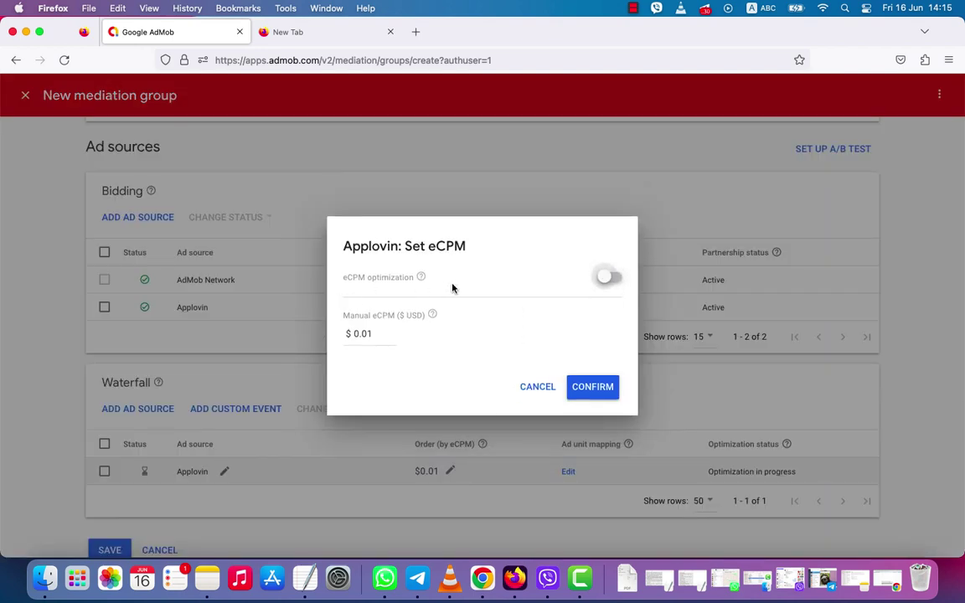
left_click(611, 395)
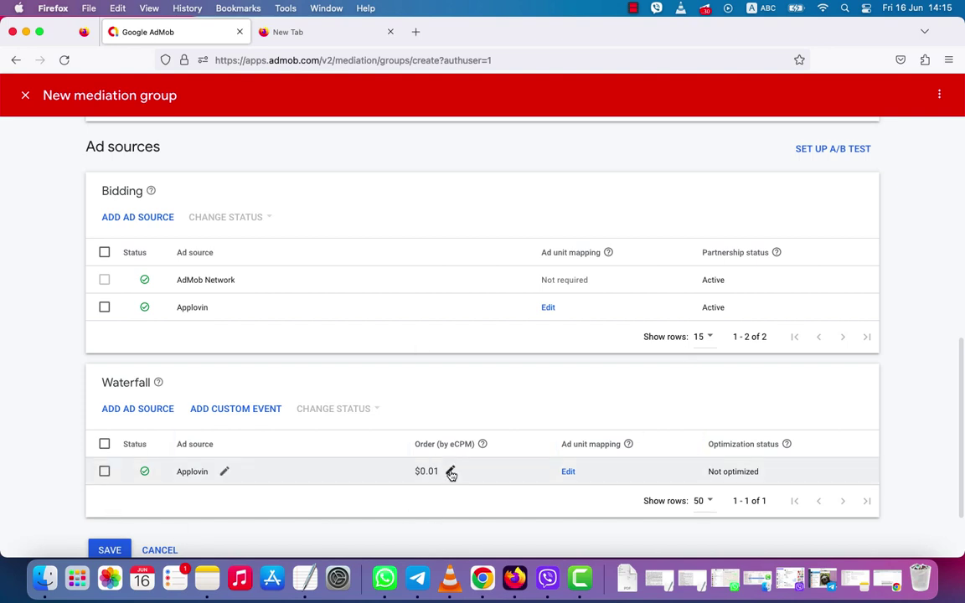
left_click(450, 472)
left_click(617, 276)
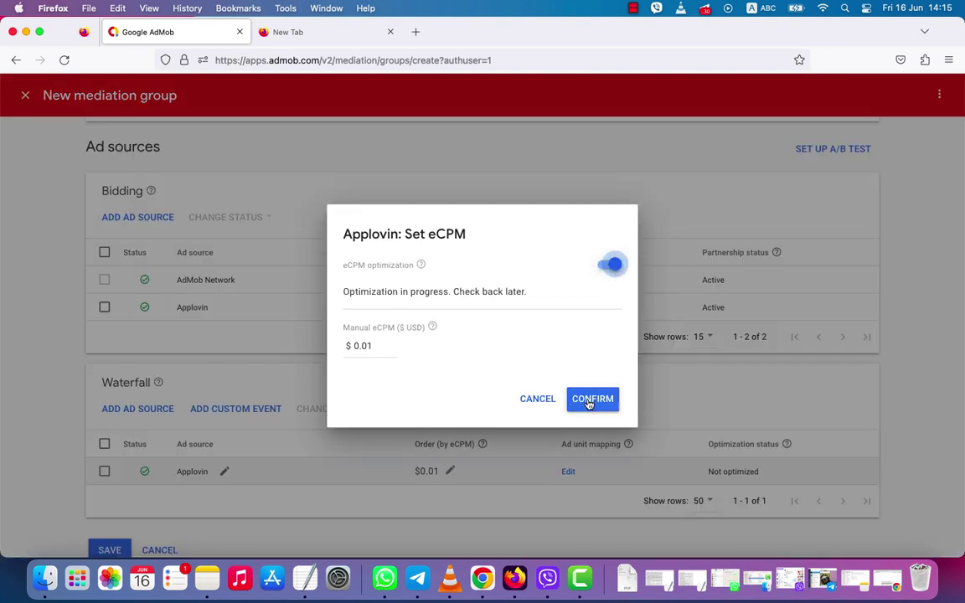
left_click(589, 400)
Save the Keto Inter mediation group and close the editor.
left_click(109, 548)
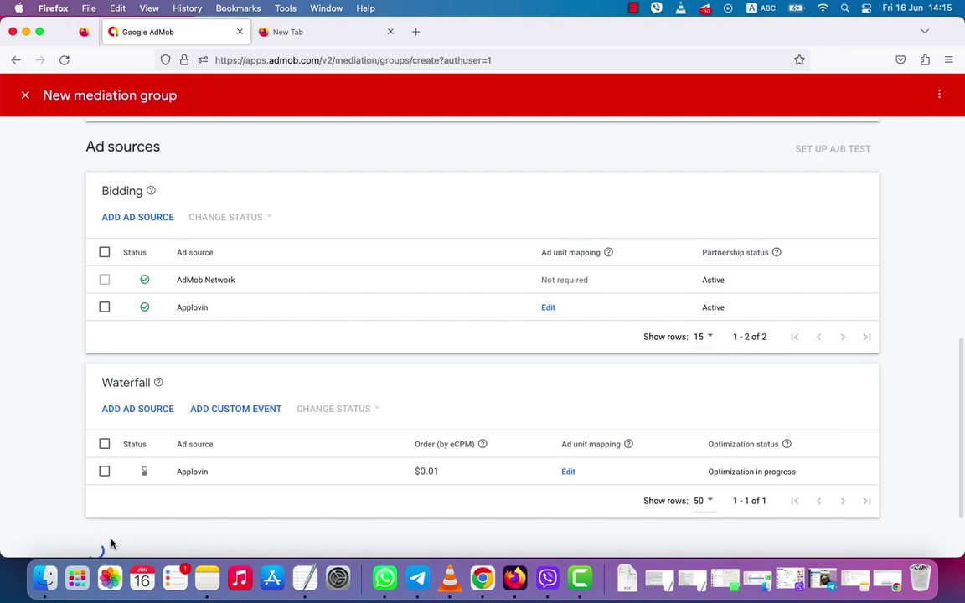
scroll(271, 445, "down", 2)
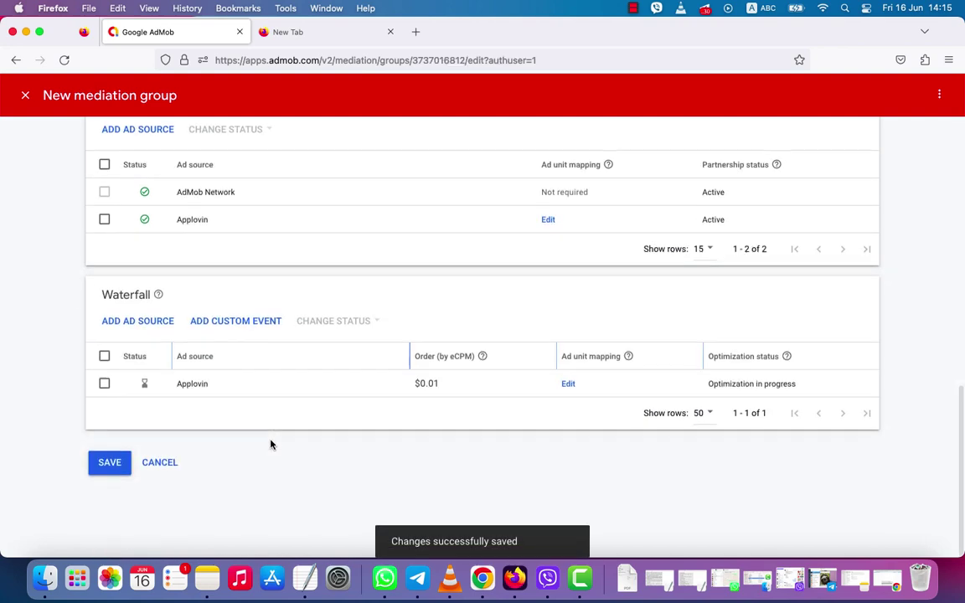
scroll(269, 445, "up", 10)
scroll(269, 446, "down", 10)
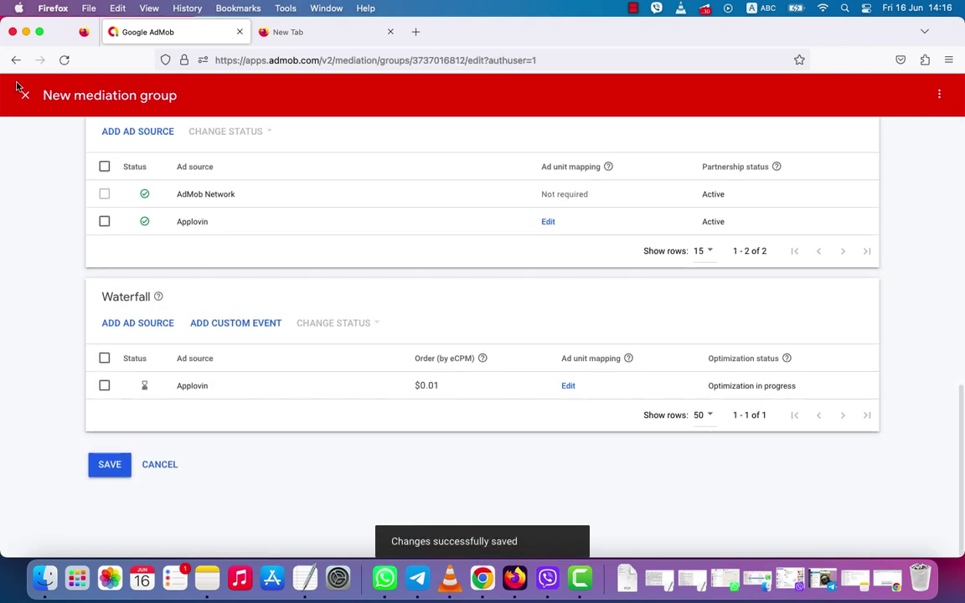
left_click(25, 94)
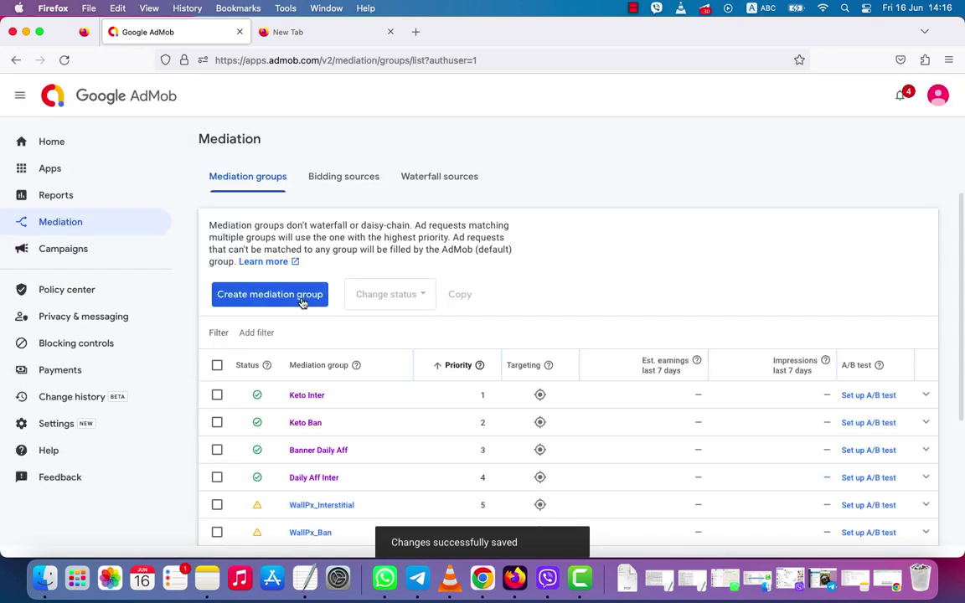
scroll(300, 348, "down", 2)
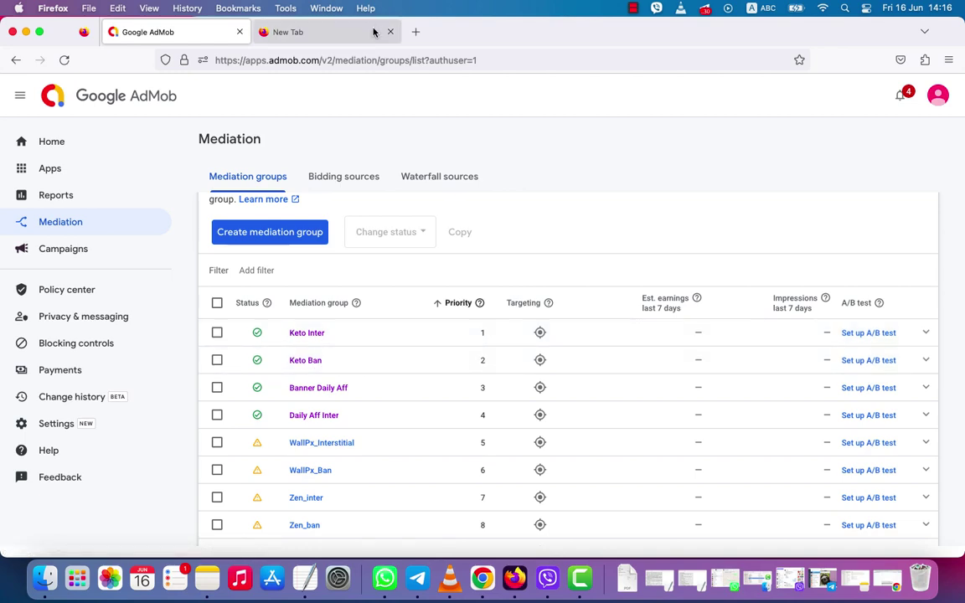
Tick AdMob AppLovin Bidding and AdMob Banner Ads under ADMOB ANDROID in Andromo's monetization settings.
left_click(482, 578)
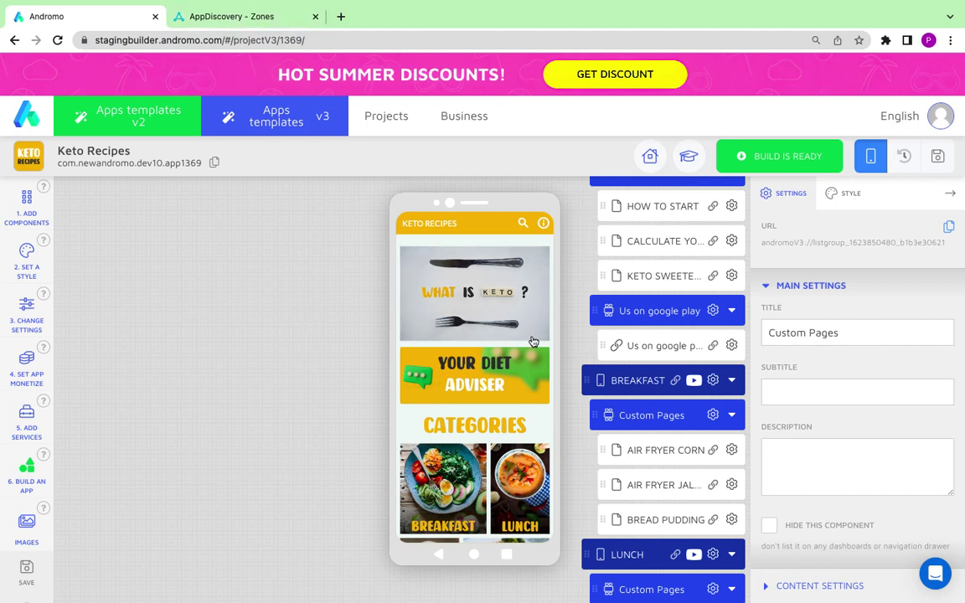
left_click(26, 365)
left_click(74, 363)
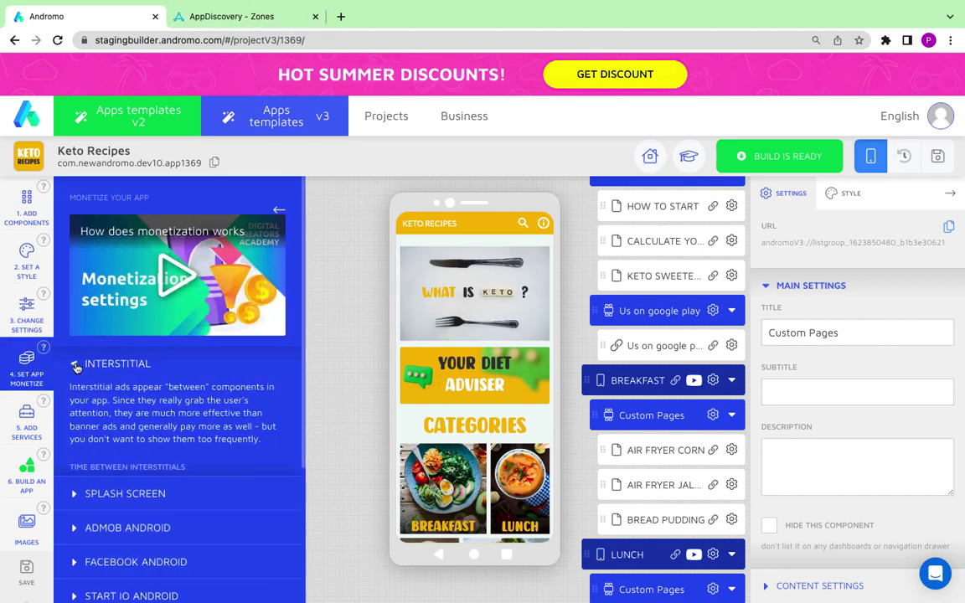
left_click(73, 432)
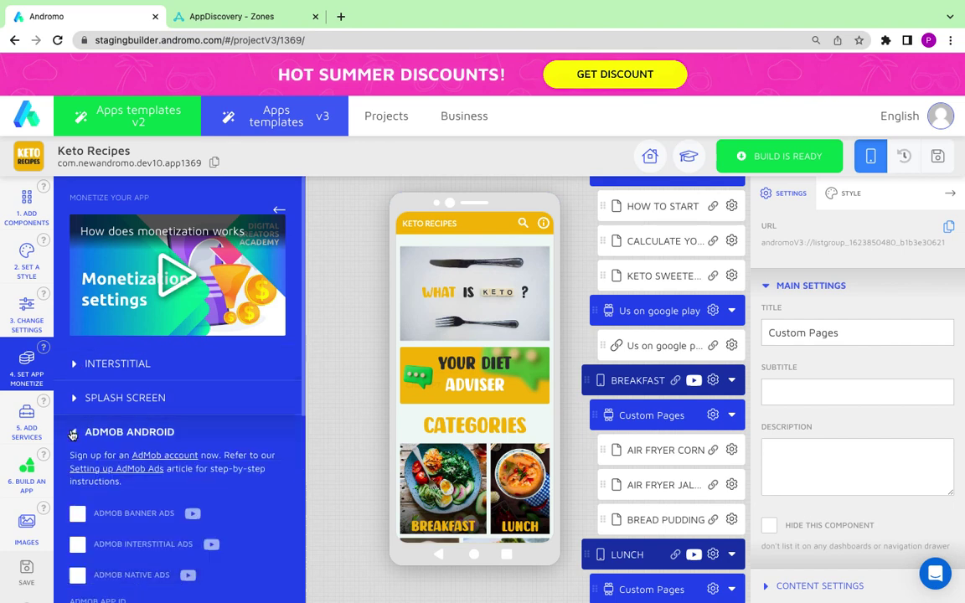
scroll(171, 442, "down", 5)
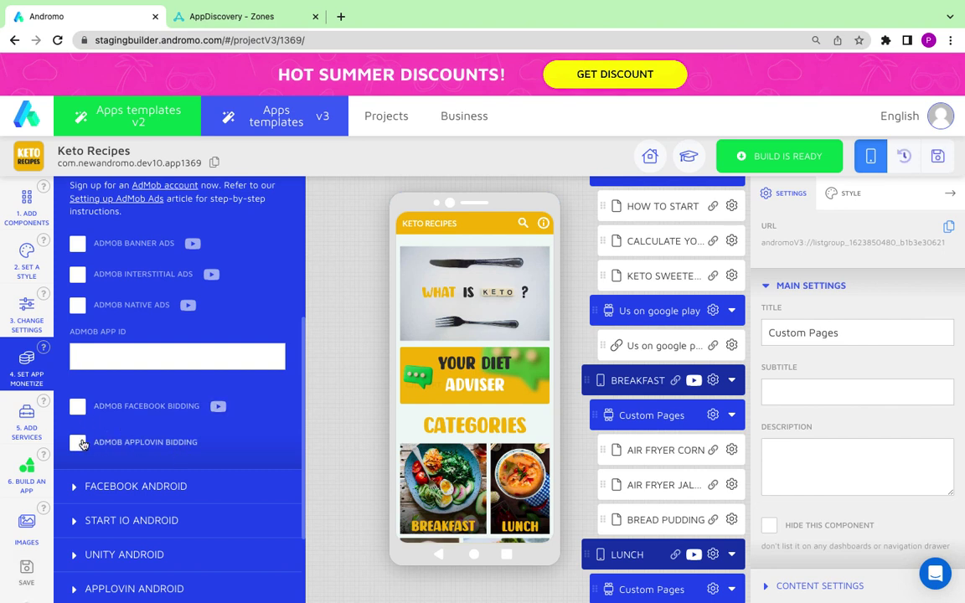
left_click(78, 443)
scroll(151, 438, "up", 1)
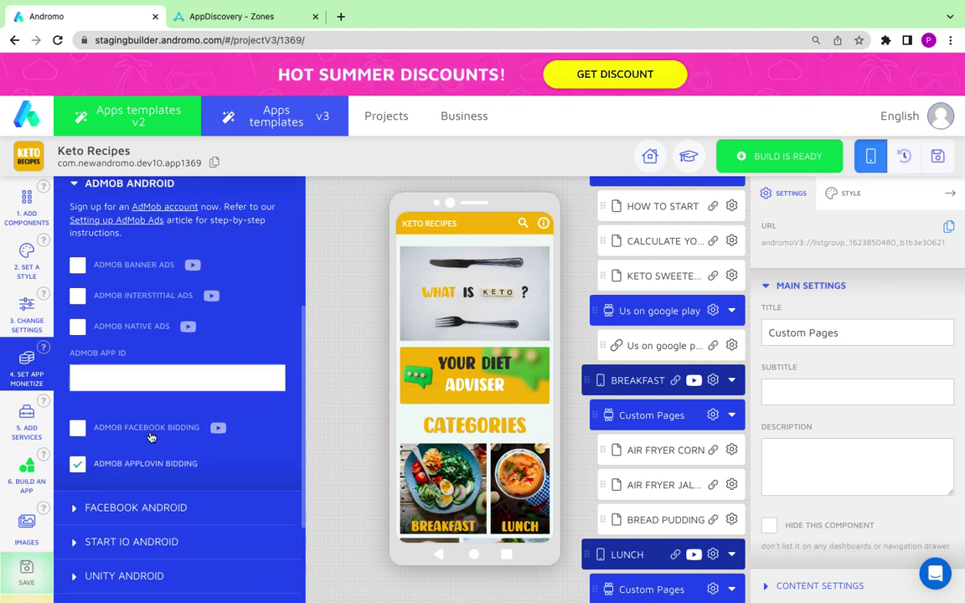
left_click(78, 265)
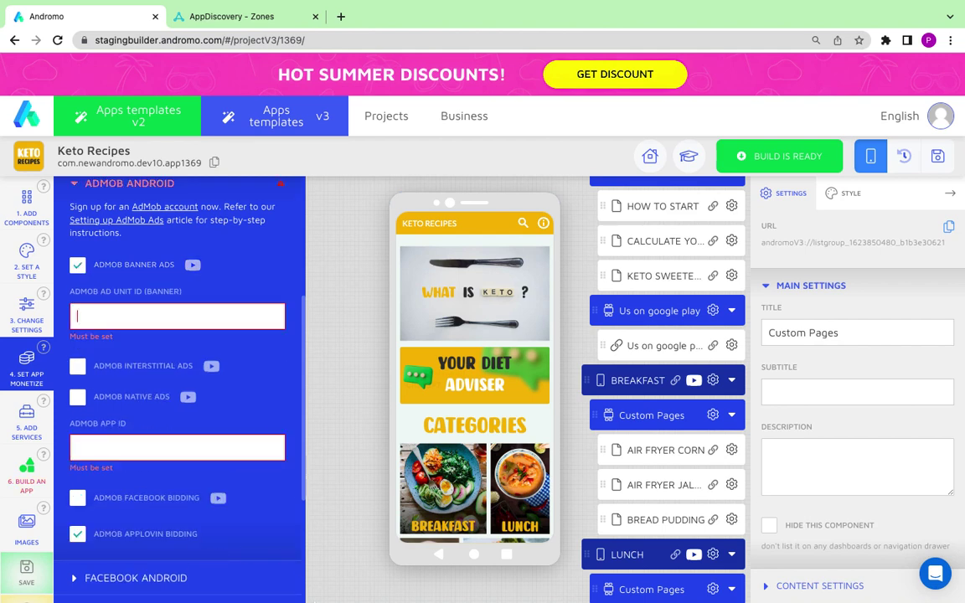
left_click(305, 578)
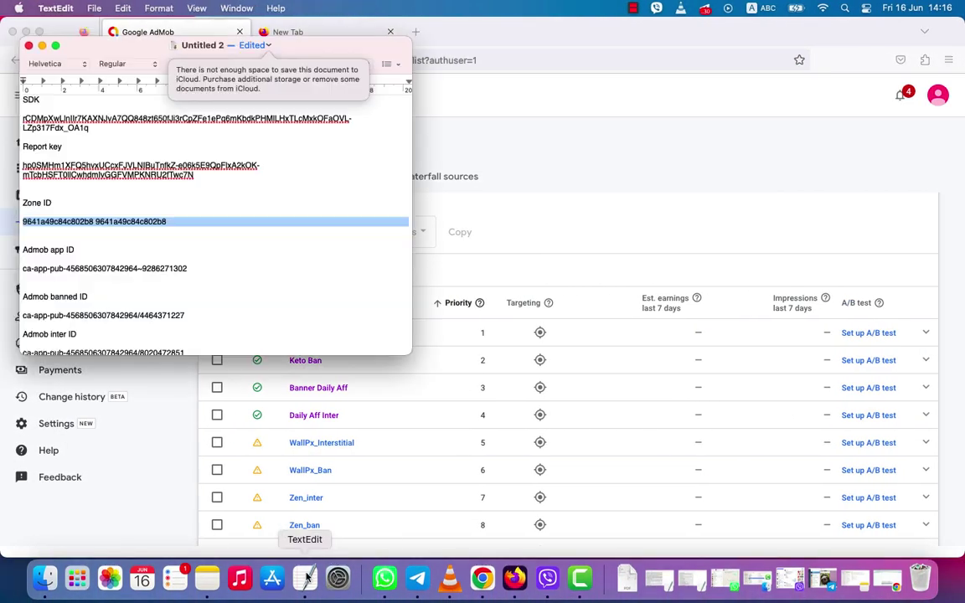
Copy the AdMob app ID from the notes into Andromo.
left_click(126, 206)
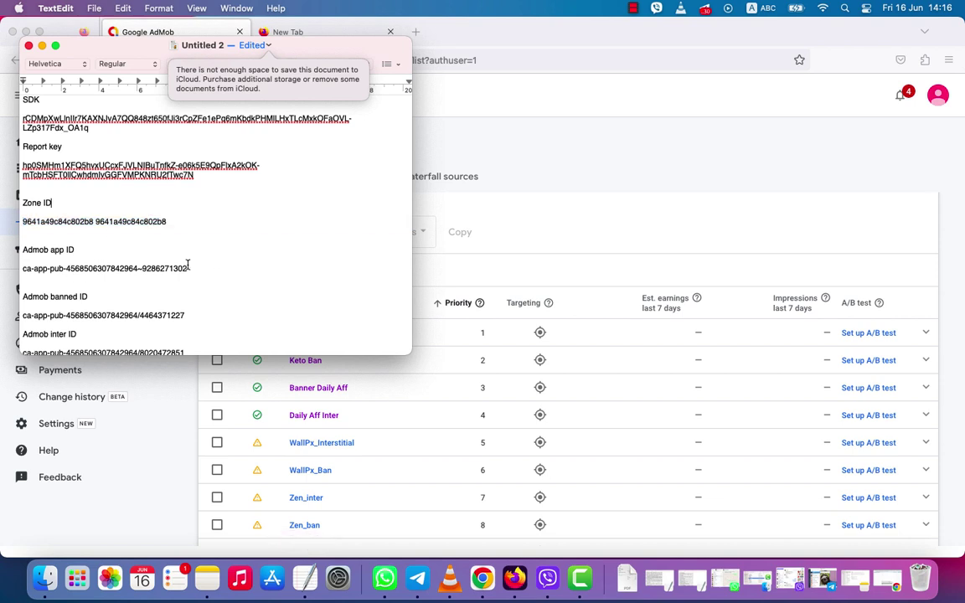
left_click_drag(189, 268, 13, 260)
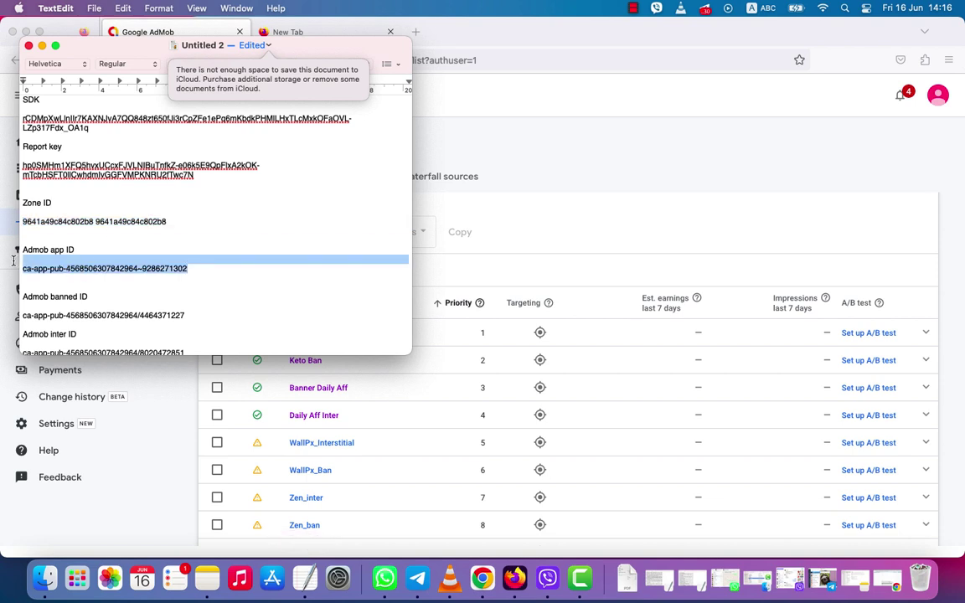
left_click(60, 267)
left_click_drag(191, 268, 10, 266)
key("super+c")
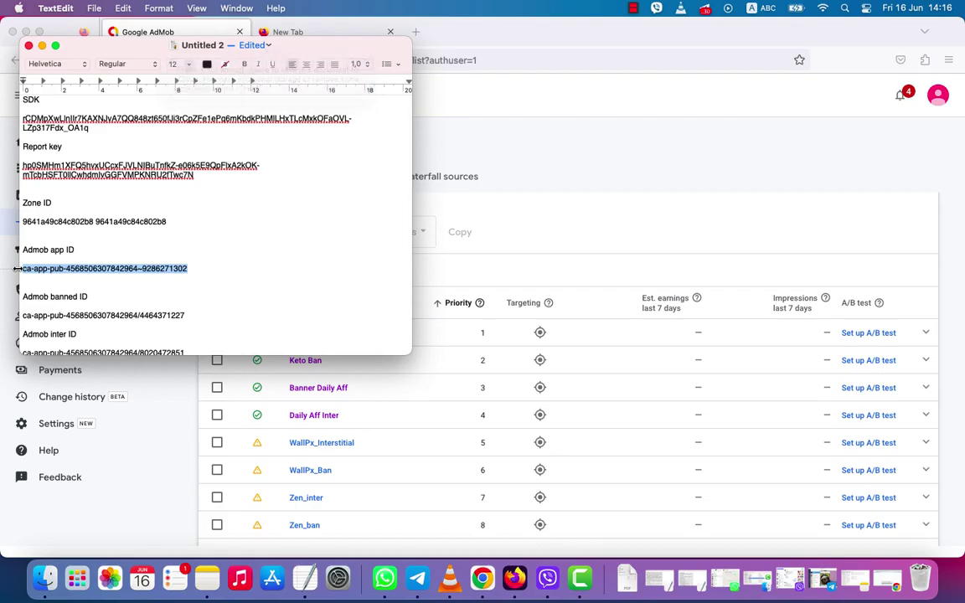
key("ctrl+Right")
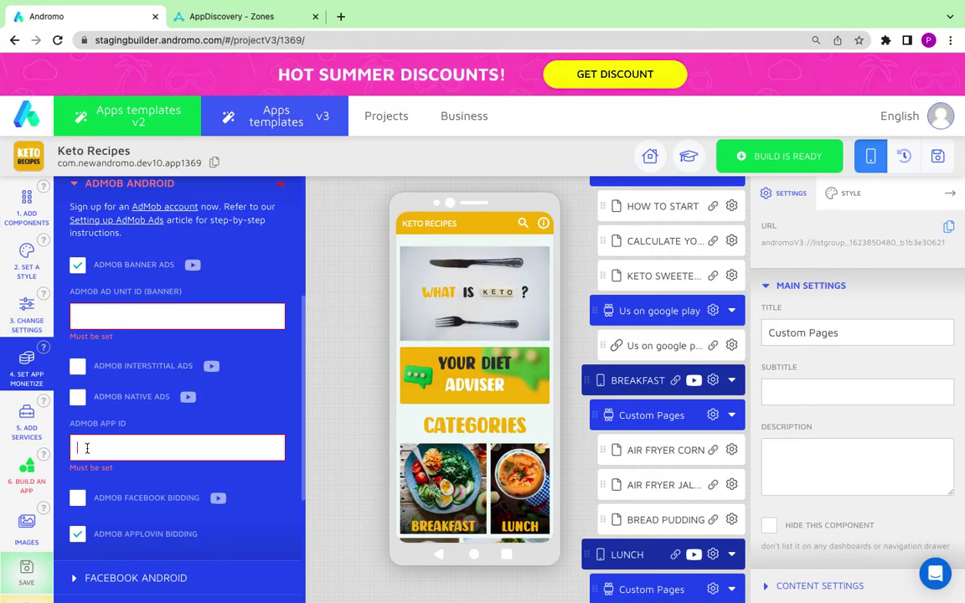
key("super+v")
Paste the banner ad unit ID and enable AdMob interstitial ads.
key("ctrl+Left")
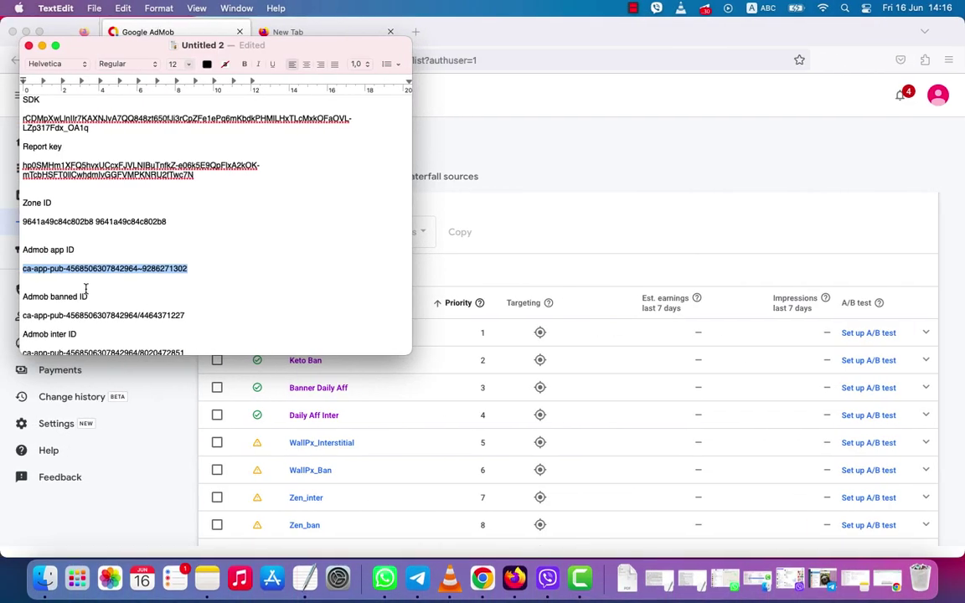
left_click_drag(183, 315, 24, 315)
key("super+c")
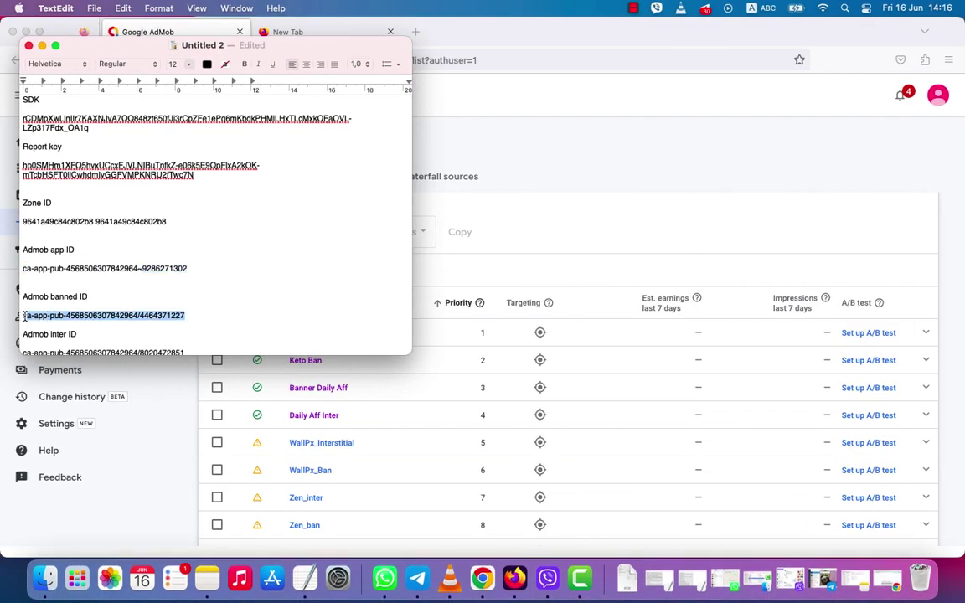
key("ctrl+Right")
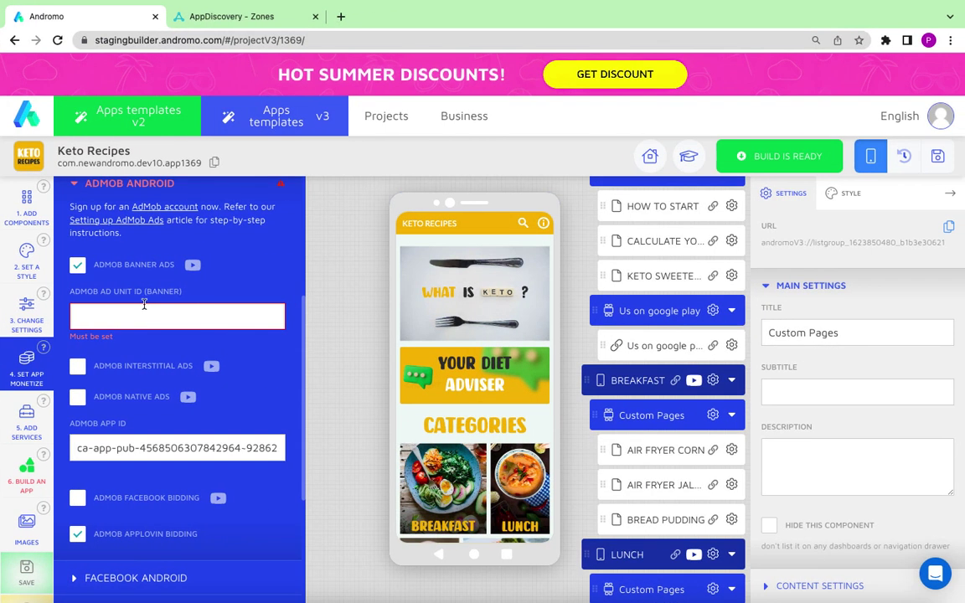
key("super+v")
left_click(76, 335)
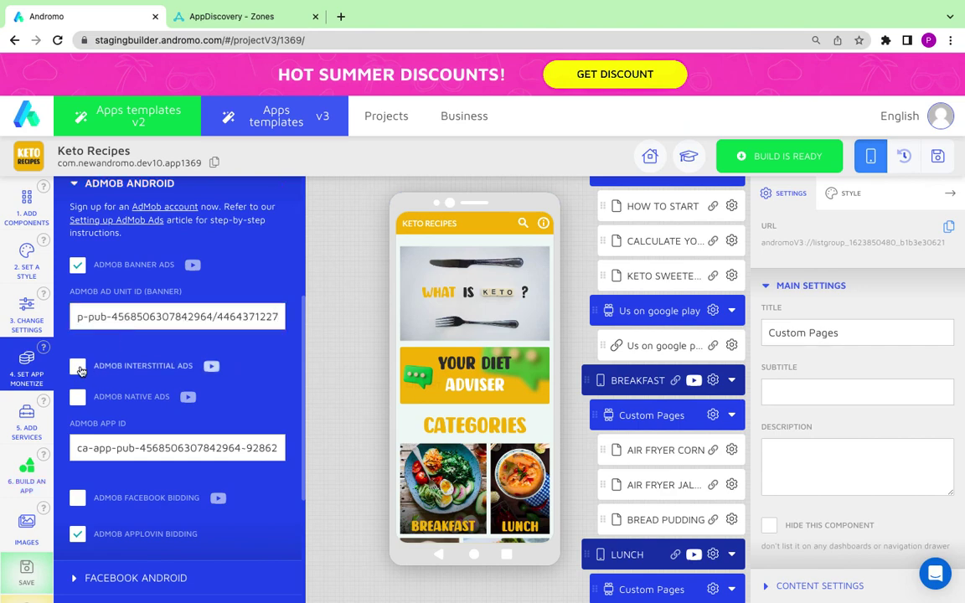
Paste the interstitial ad unit ID into its field and save the project.
key("ctrl+Left")
scroll(133, 328, "down", 2)
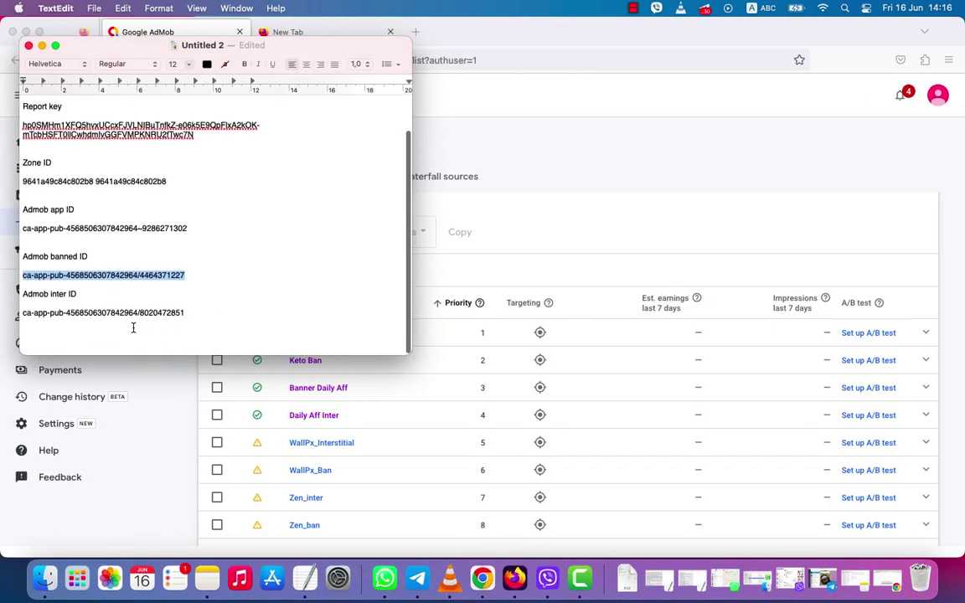
left_click_drag(187, 332, 22, 332)
key("super+c")
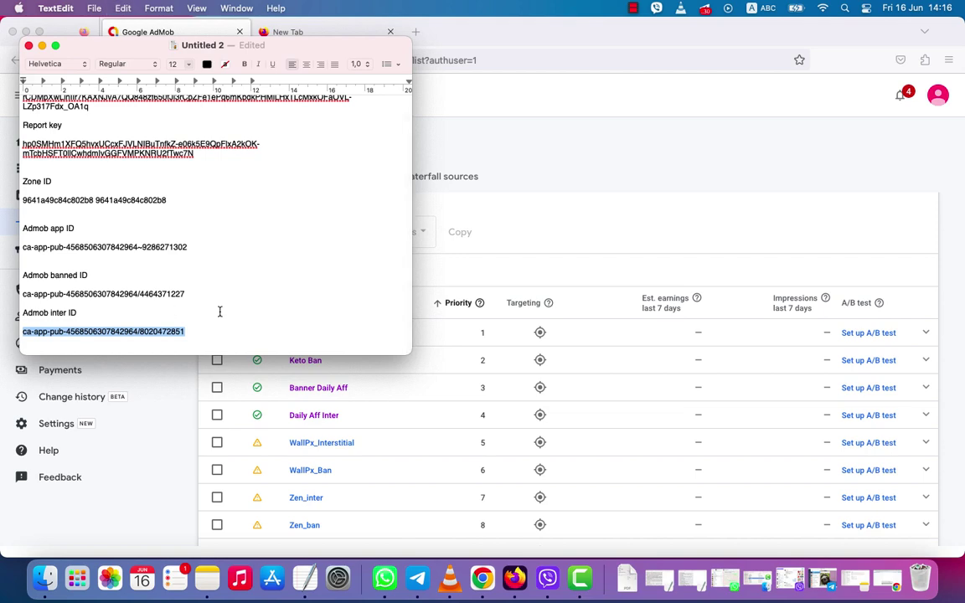
key("ctrl+Right")
key("super+v")
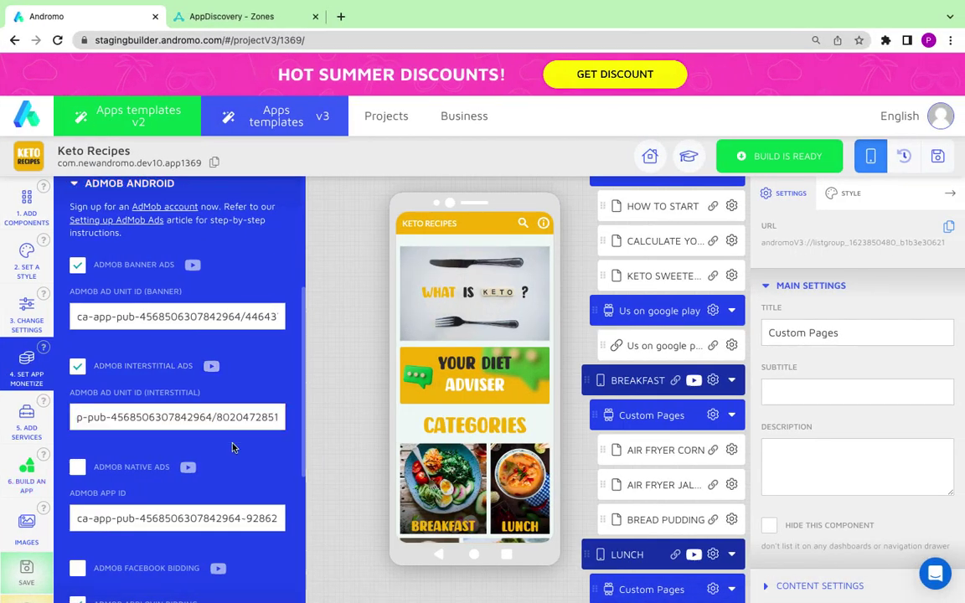
scroll(208, 398, "down", 5)
scroll(232, 448, "up", 3)
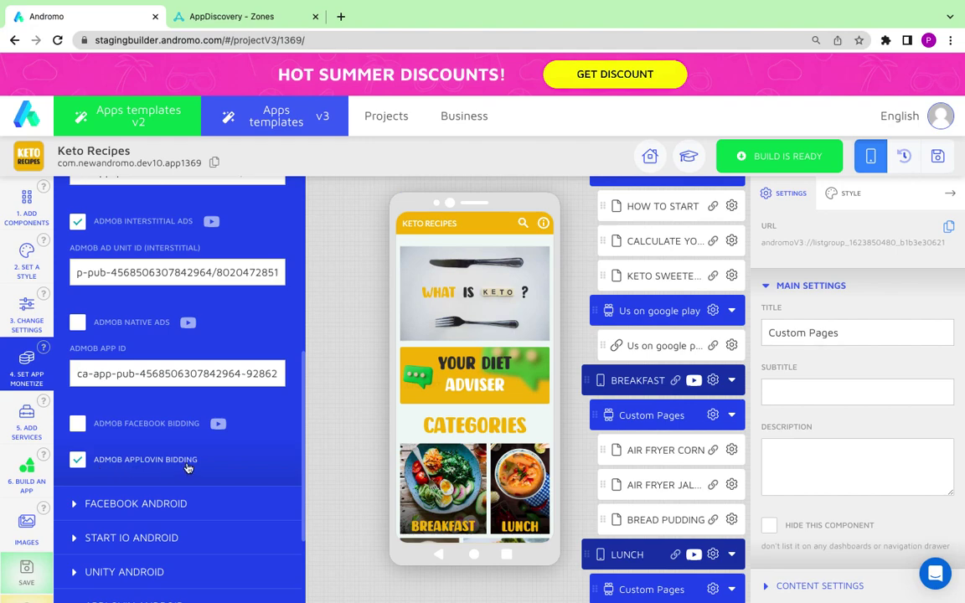
left_click(937, 158)
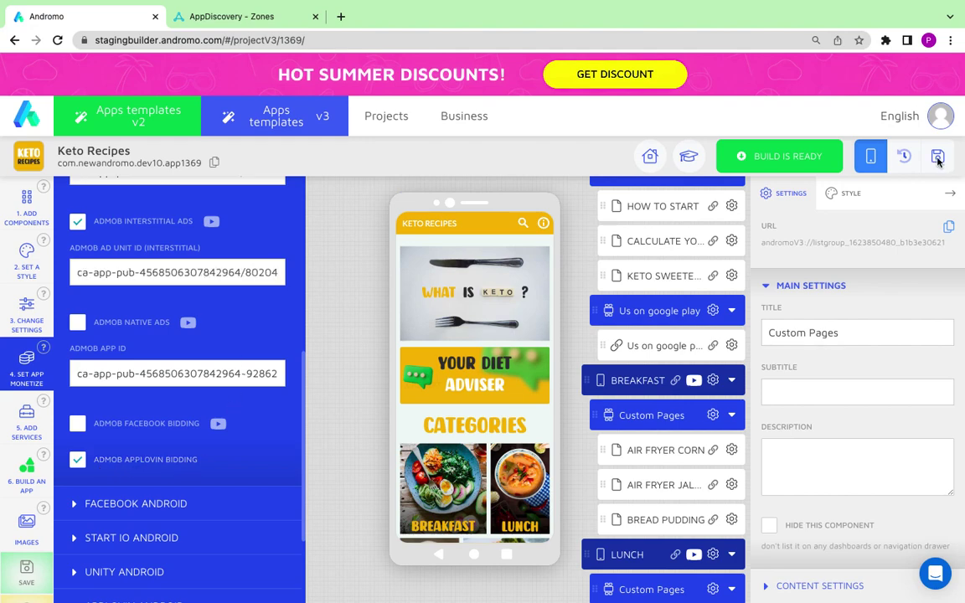
left_click(437, 341)
key("ctrl+Left")
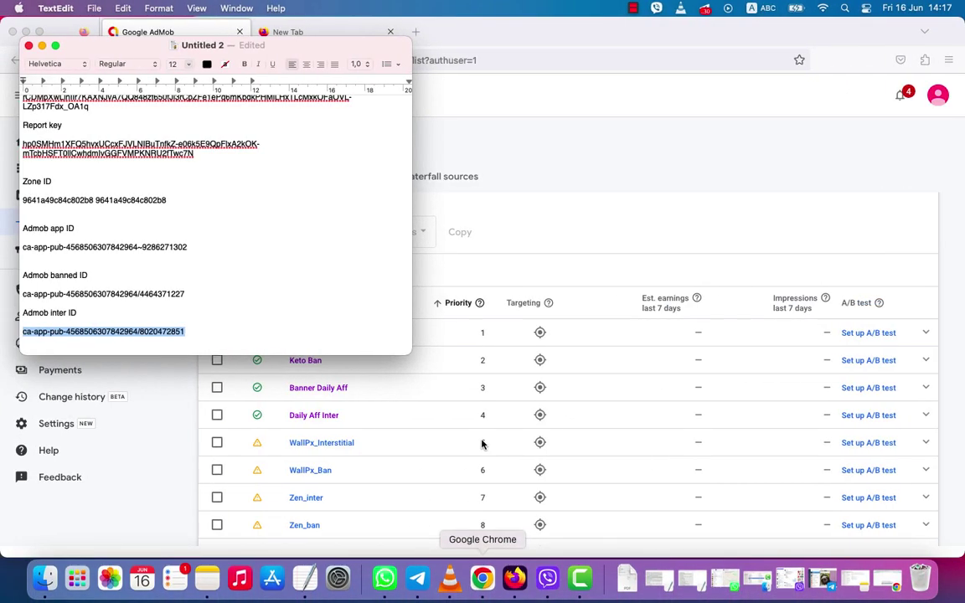
Search Google for 'what is the difference between bidding and mediation', then return to AdMob.
left_click(578, 232)
left_click(337, 31)
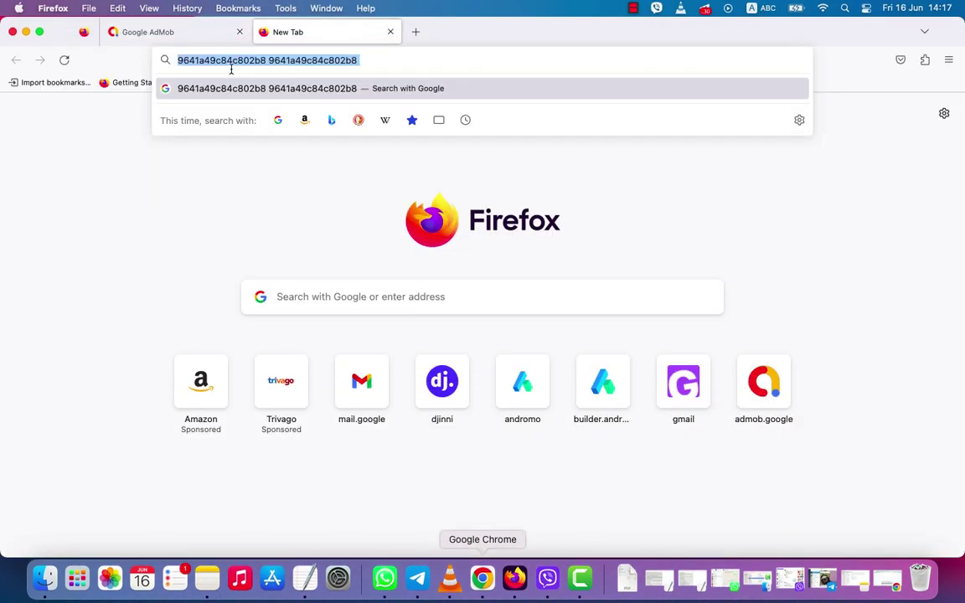
type("what is ")
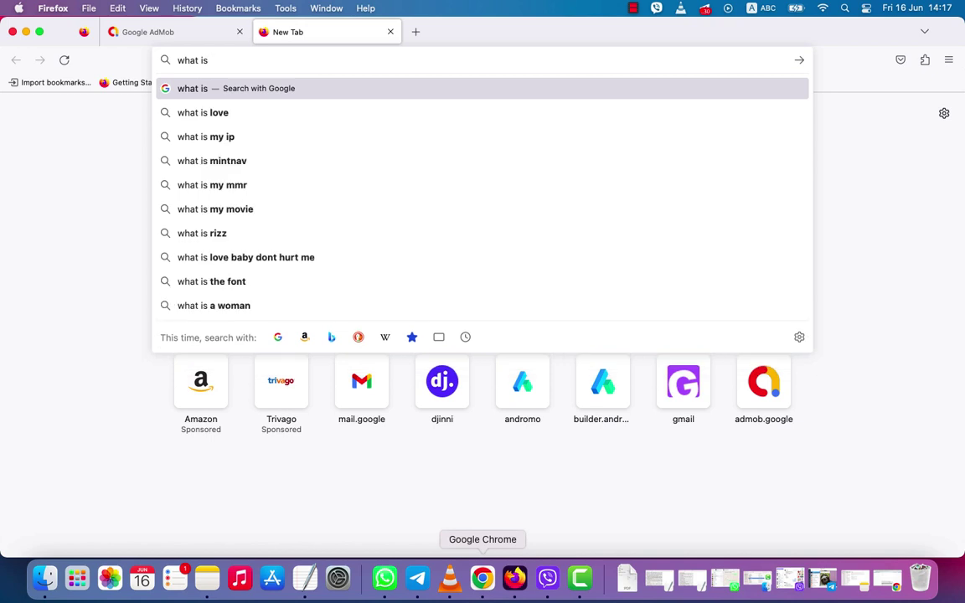
type("the difference")
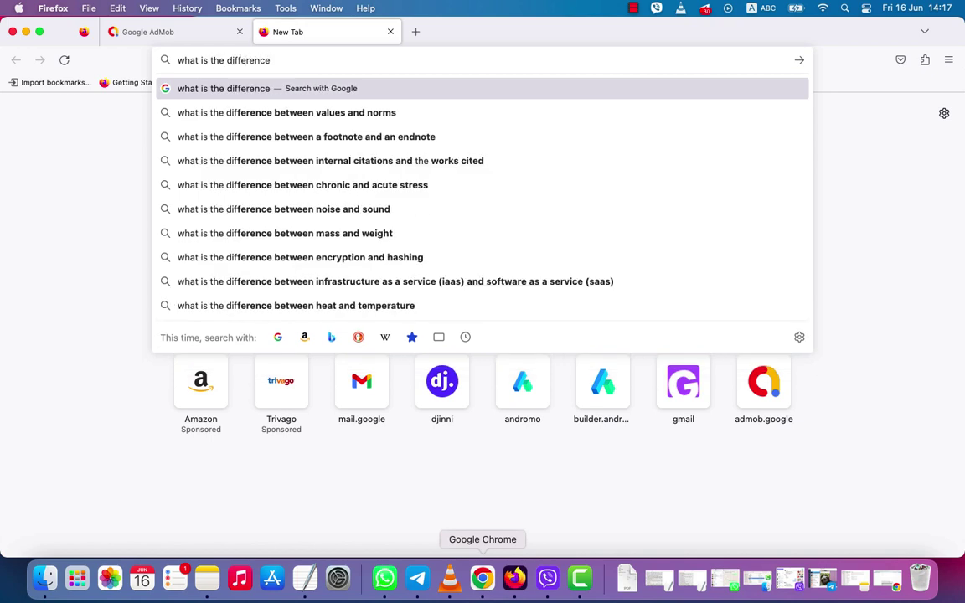
type(" between ")
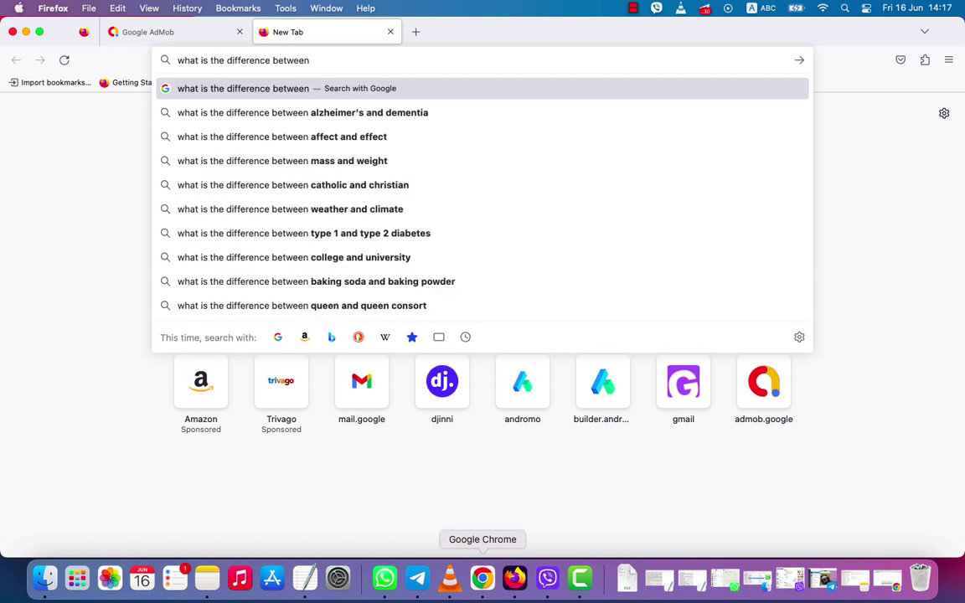
type("bidding an")
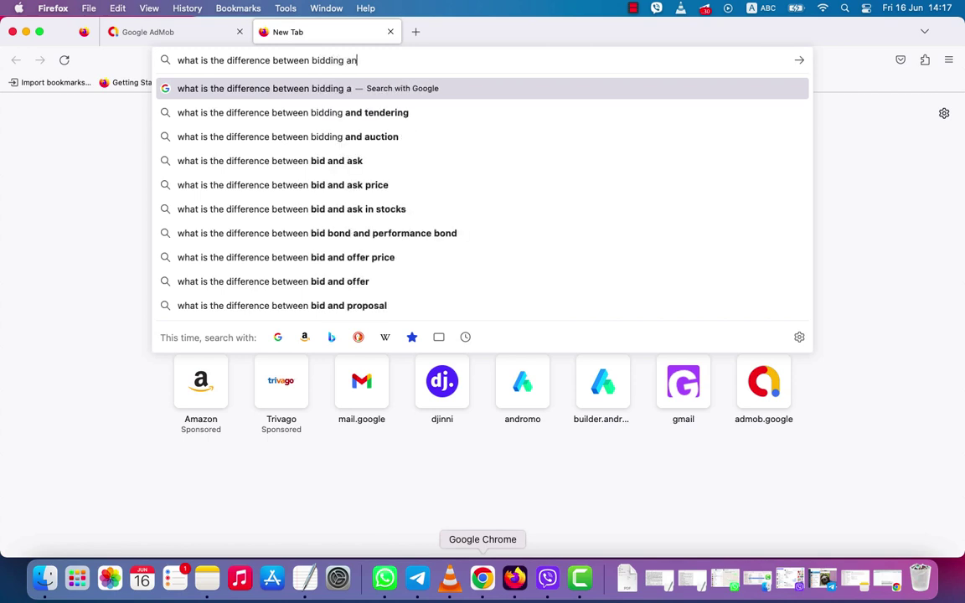
type("d ")
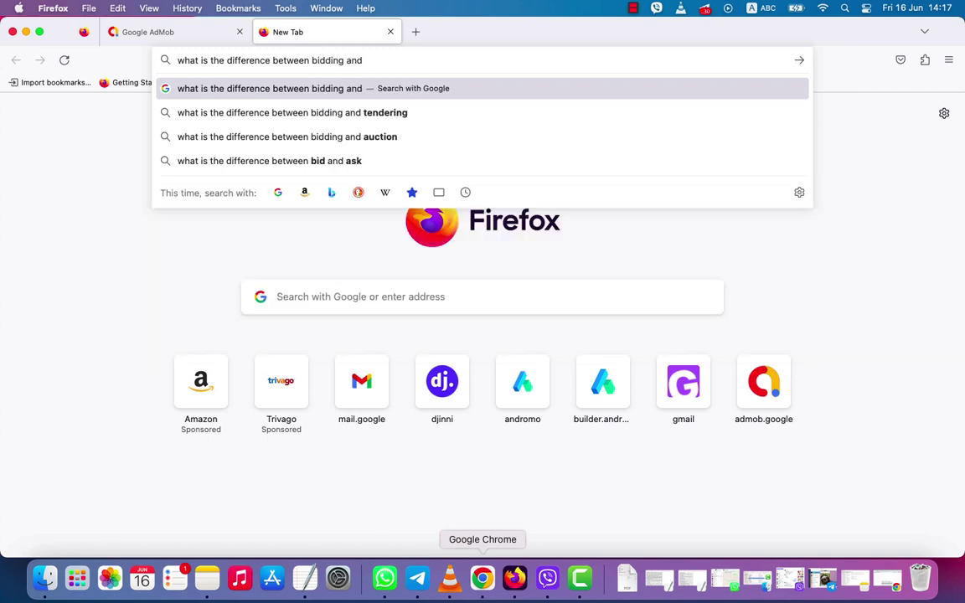
type("mediation")
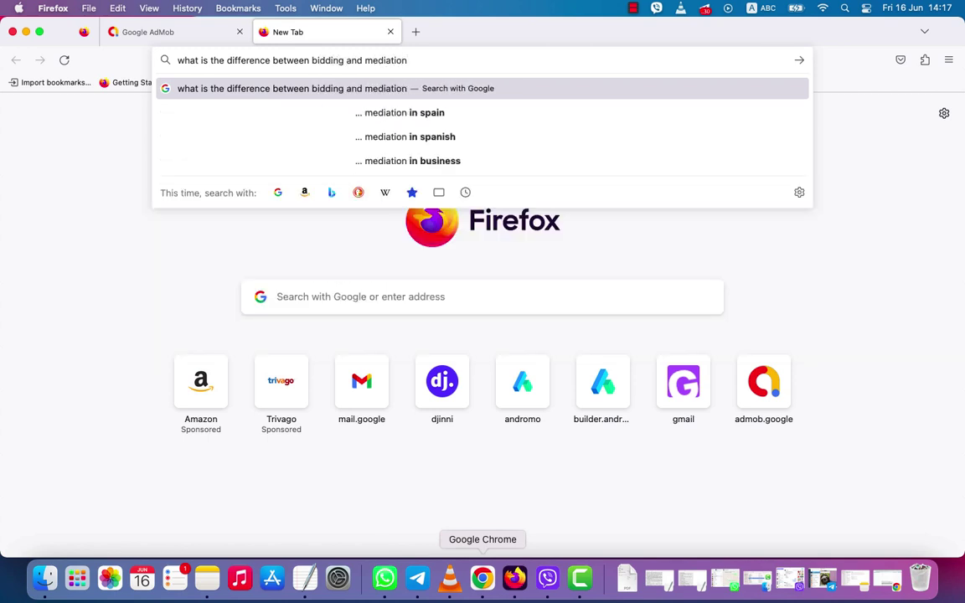
key("Return")
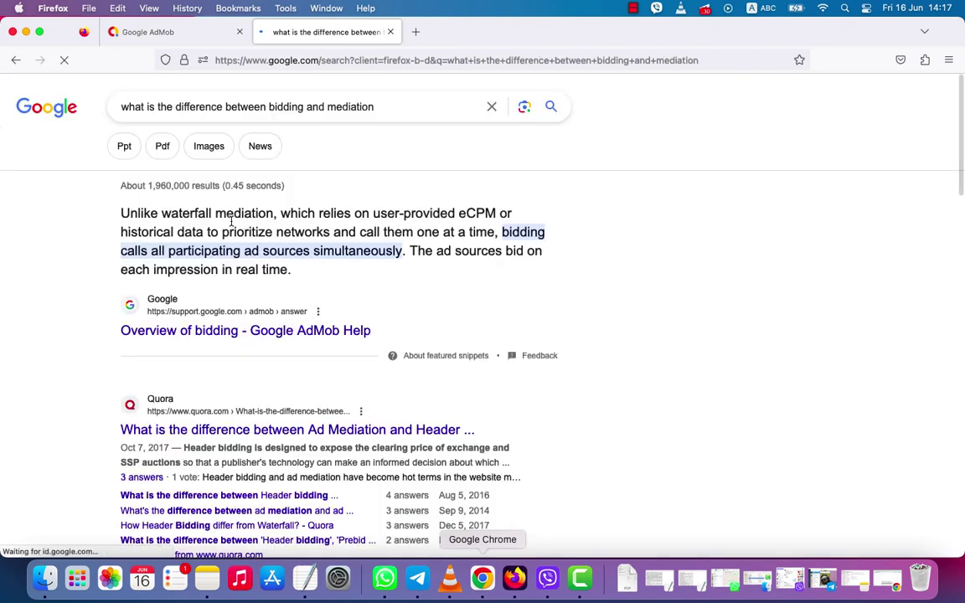
left_click_drag(121, 211, 190, 219)
left_click(295, 219)
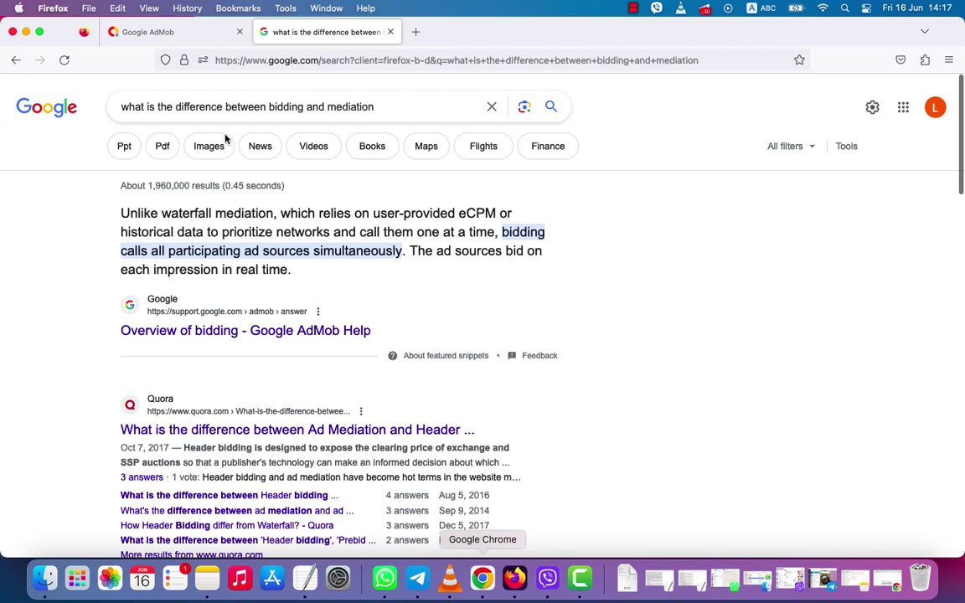
left_click(176, 34)
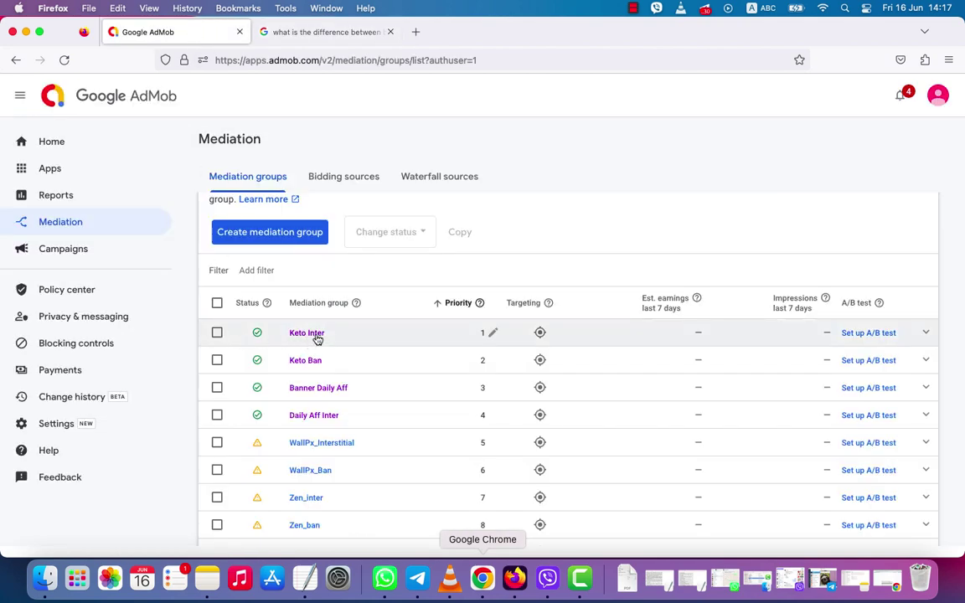
In Keto Inter, switch off eCPM optimization for the waterfall Applovin source, keeping $0.01.
left_click(309, 334)
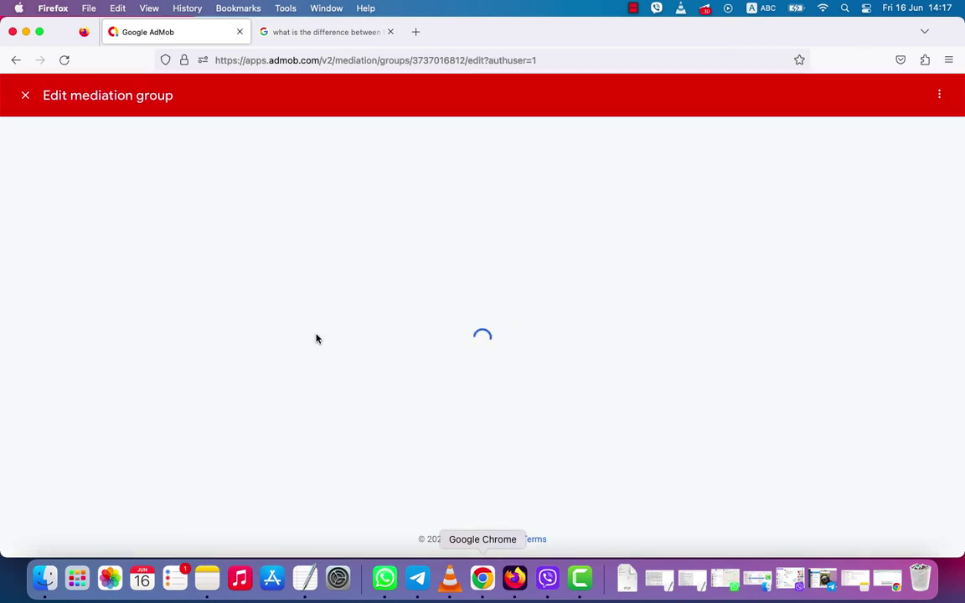
scroll(317, 339, "down", 10)
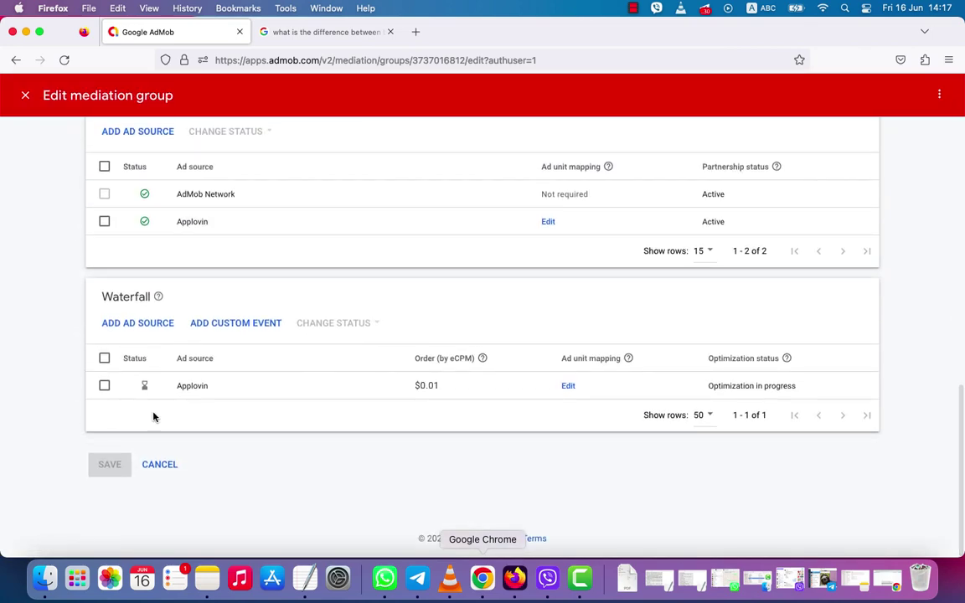
scroll(86, 440, "up", 1)
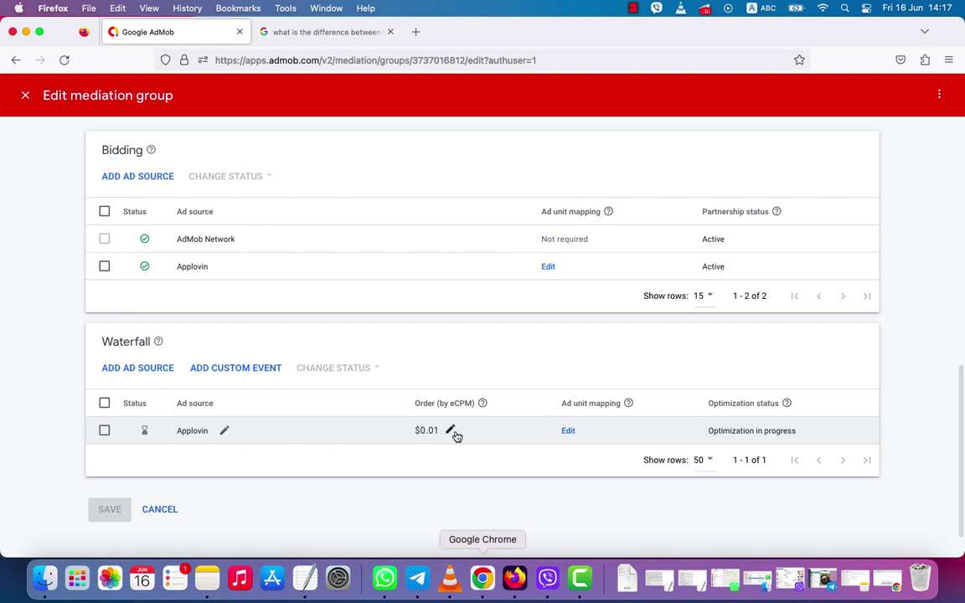
left_click(451, 431)
left_click(610, 260)
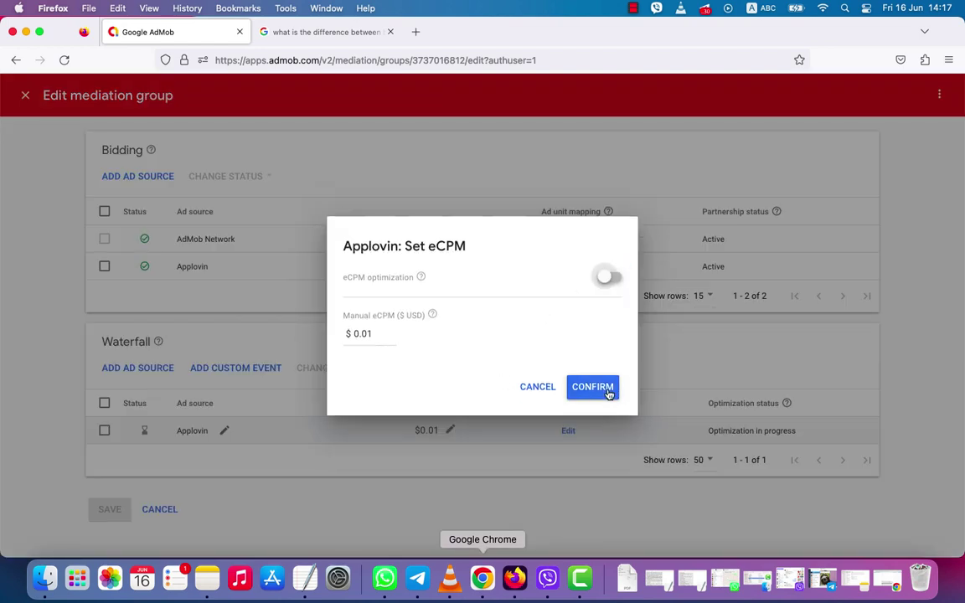
left_click(592, 387)
Pause the waterfall Applovin source, then re-enable it.
scroll(71, 251, "up", 1)
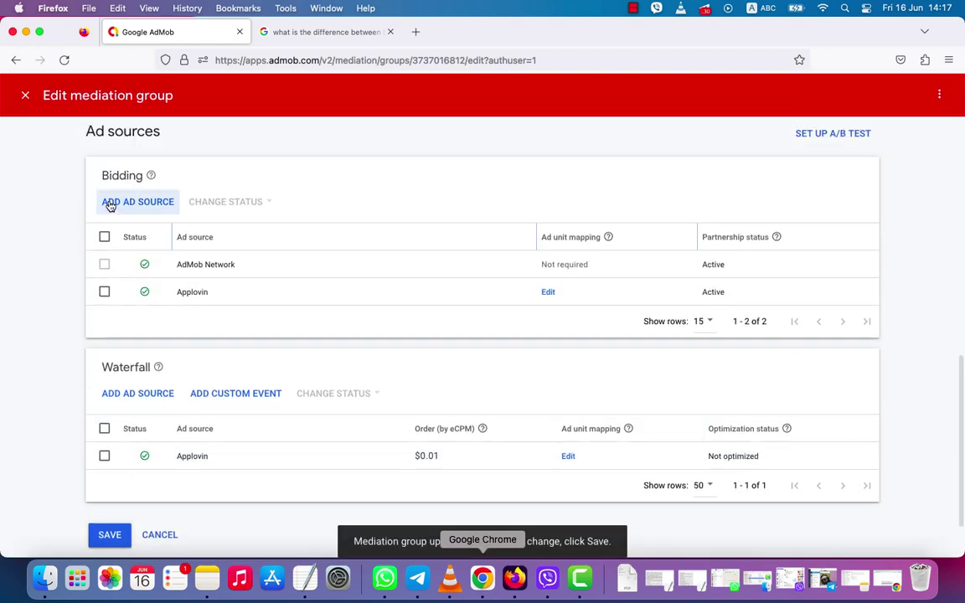
left_click(104, 455)
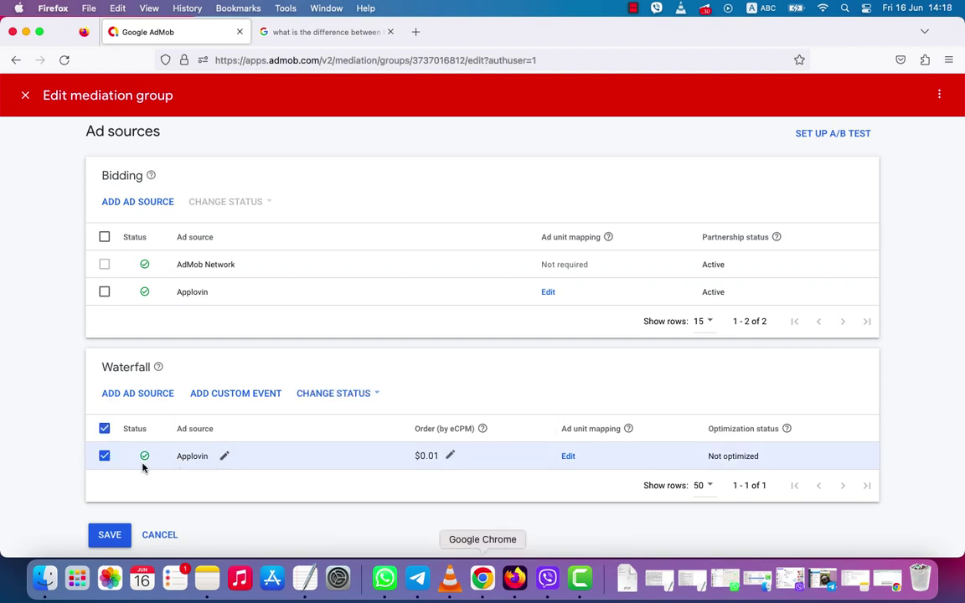
left_click(376, 398)
left_click(326, 431)
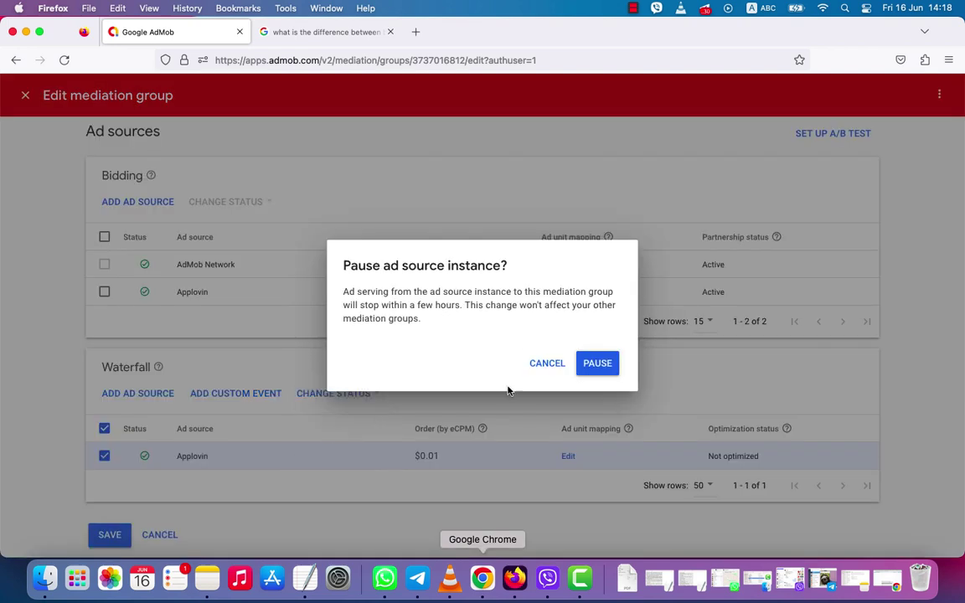
left_click(584, 367)
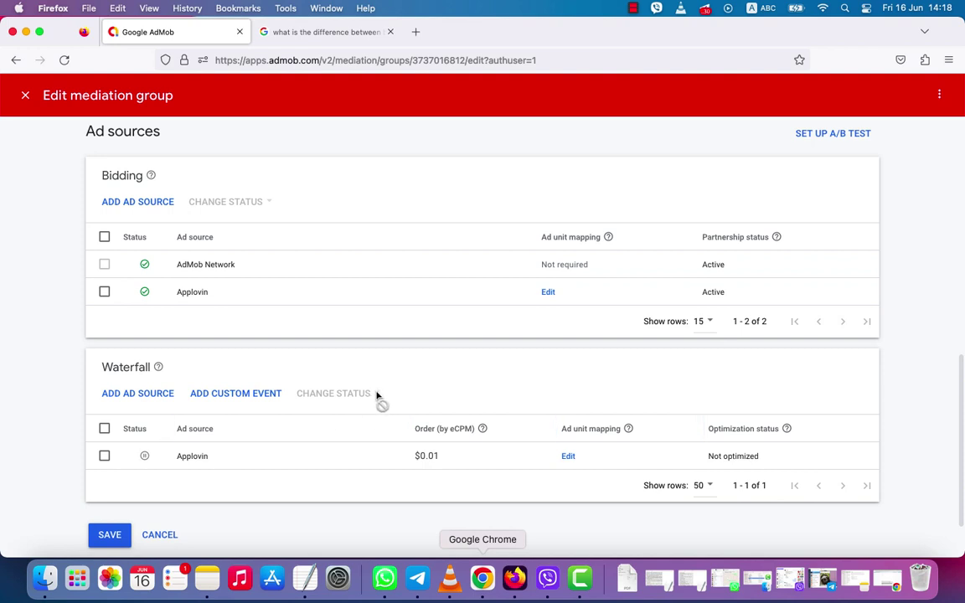
left_click(104, 456)
left_click(368, 394)
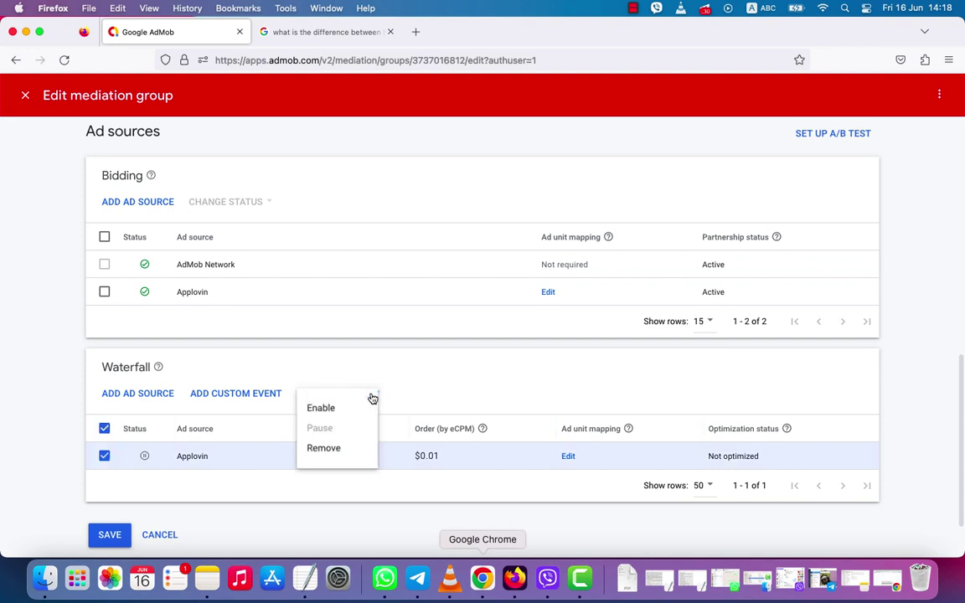
left_click(326, 410)
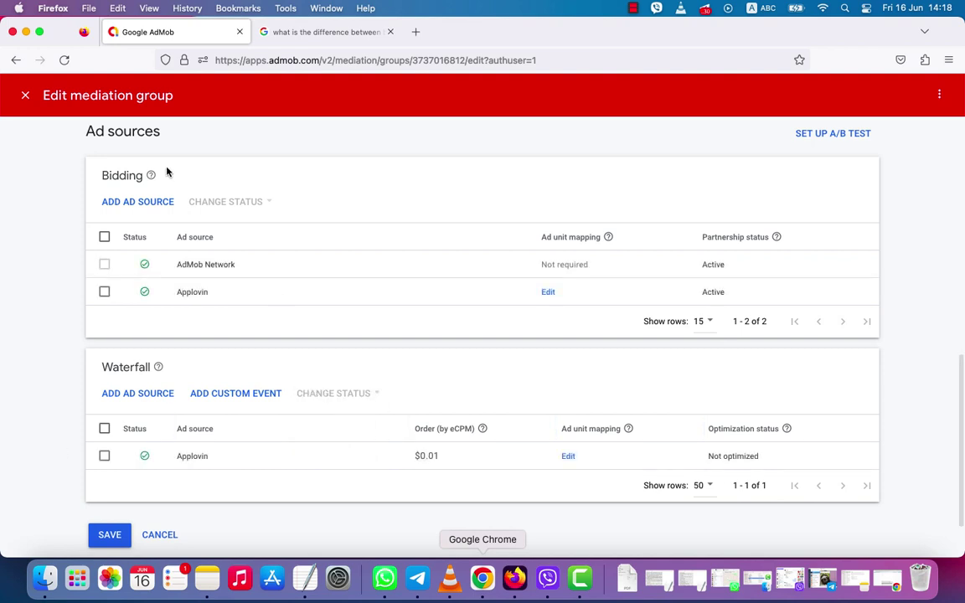
Pause the Applovin bidding source.
left_click(104, 237)
left_click(269, 205)
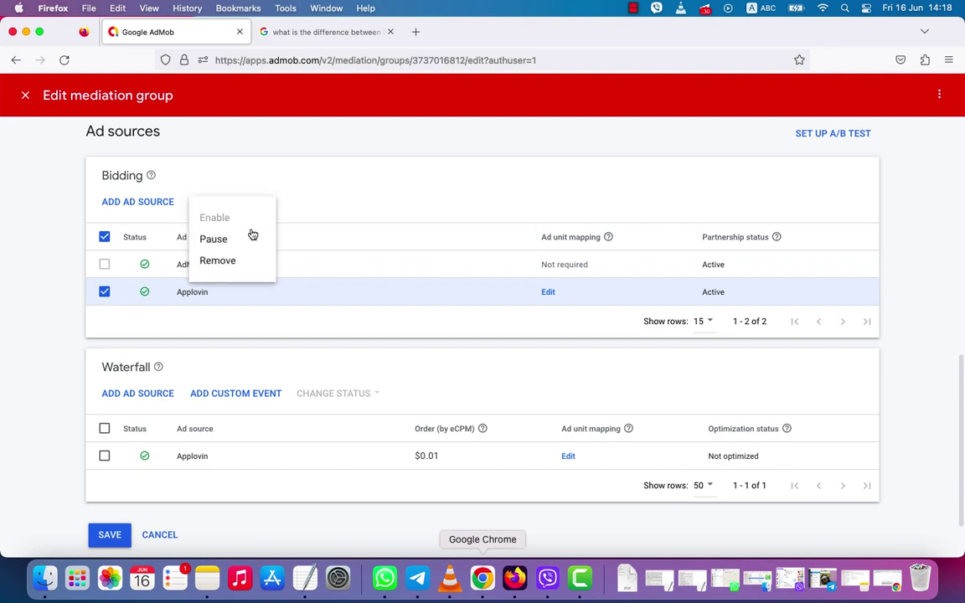
left_click(250, 237)
left_click(595, 362)
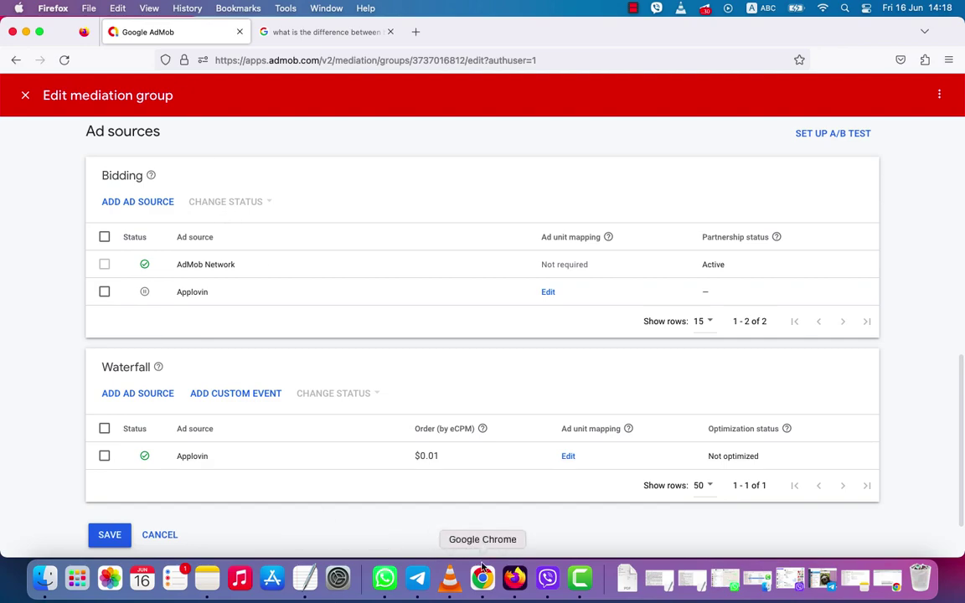
Turn on AdMob Facebook bidding in the Andromo builder.
left_click(489, 587)
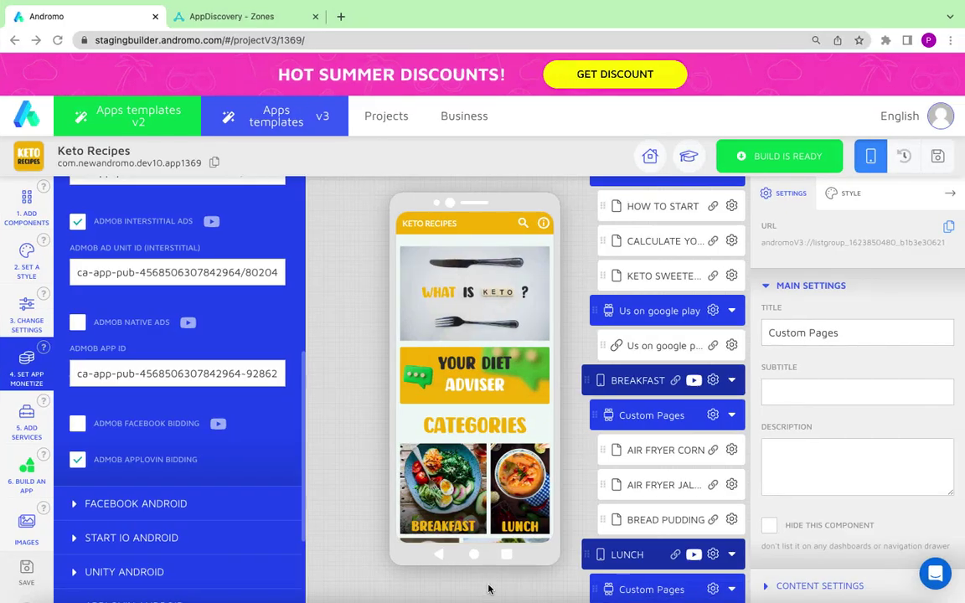
left_click(77, 425)
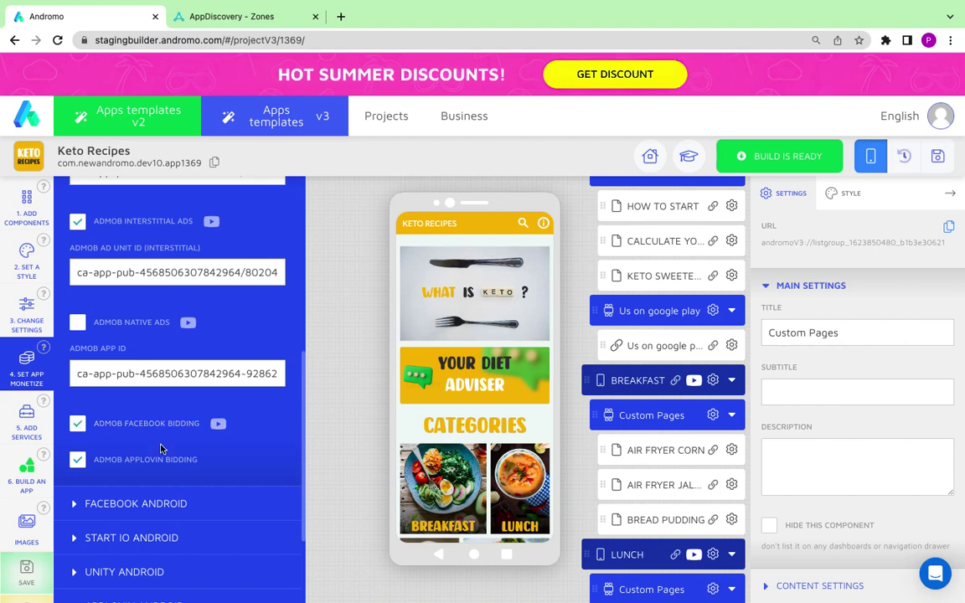
left_click(514, 578)
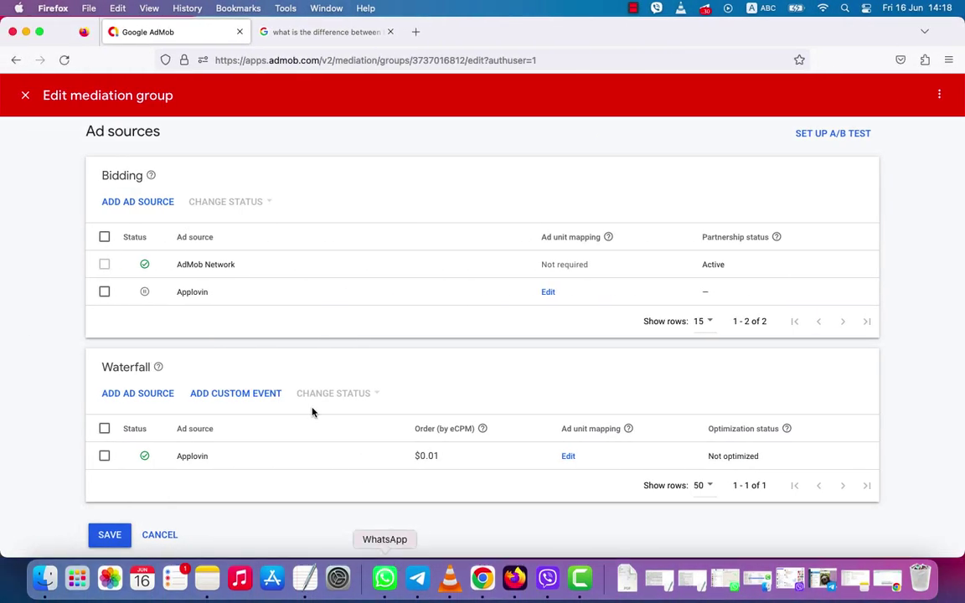
Select Meta Audience Network as a bidding source, then cancel its incomplete ad unit mapping.
left_click(117, 205)
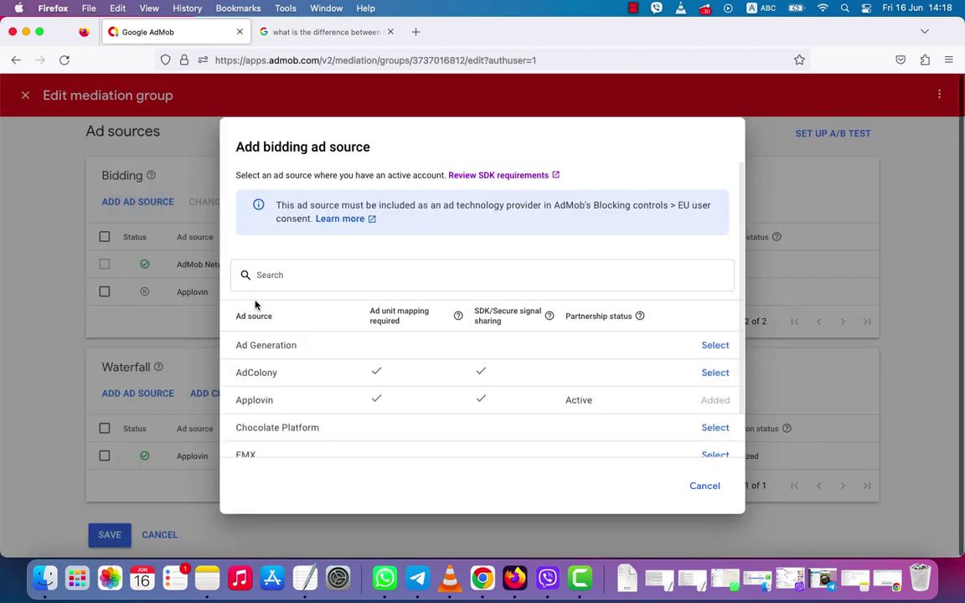
scroll(289, 425, "down", 2)
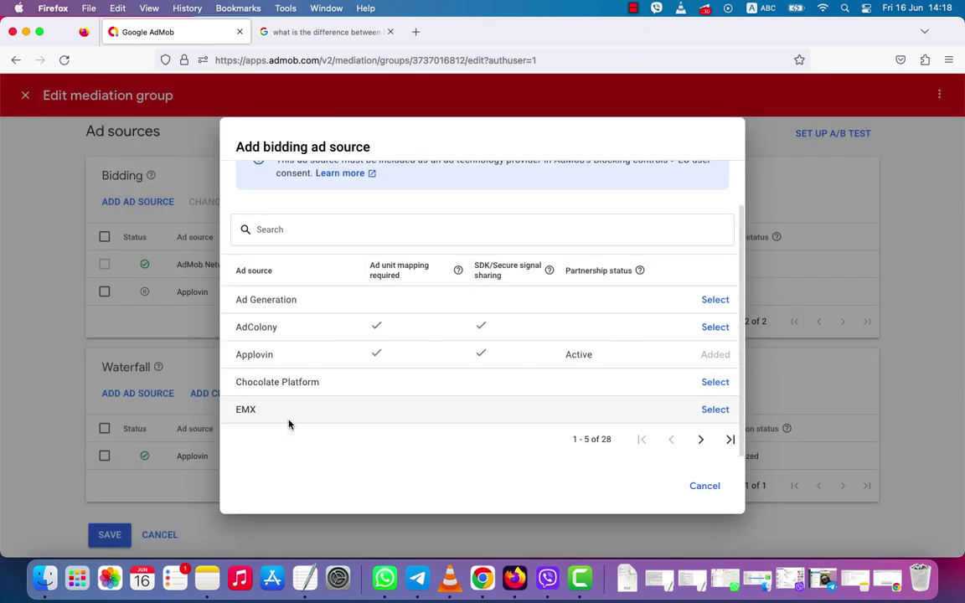
left_click(702, 440)
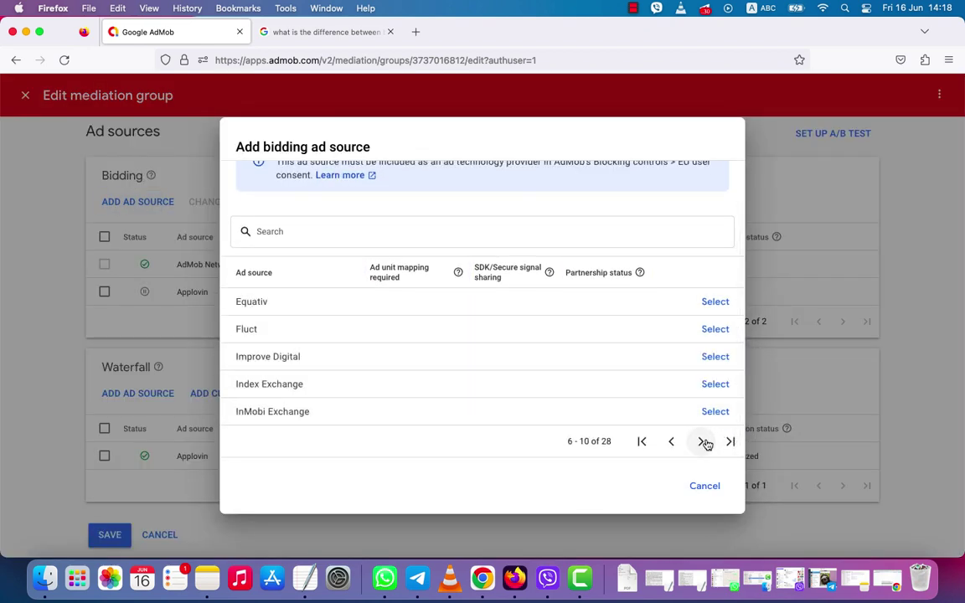
left_click(703, 443)
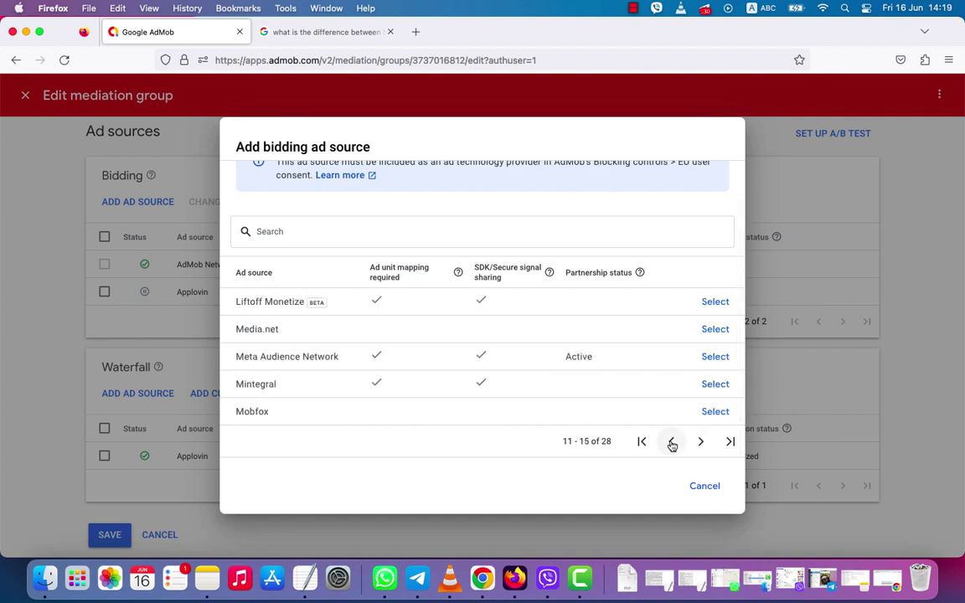
left_click(715, 357)
left_click(699, 402)
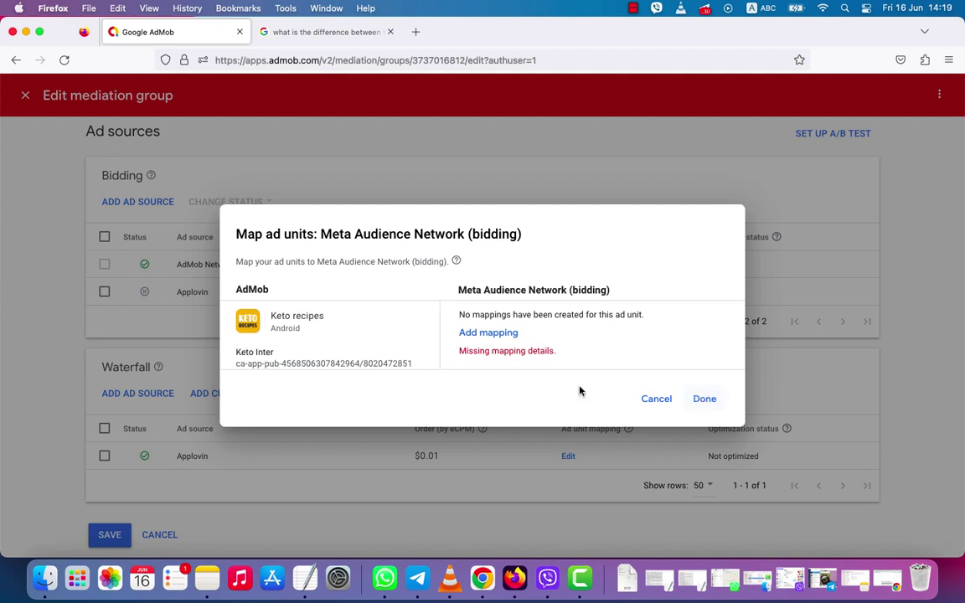
left_click(656, 400)
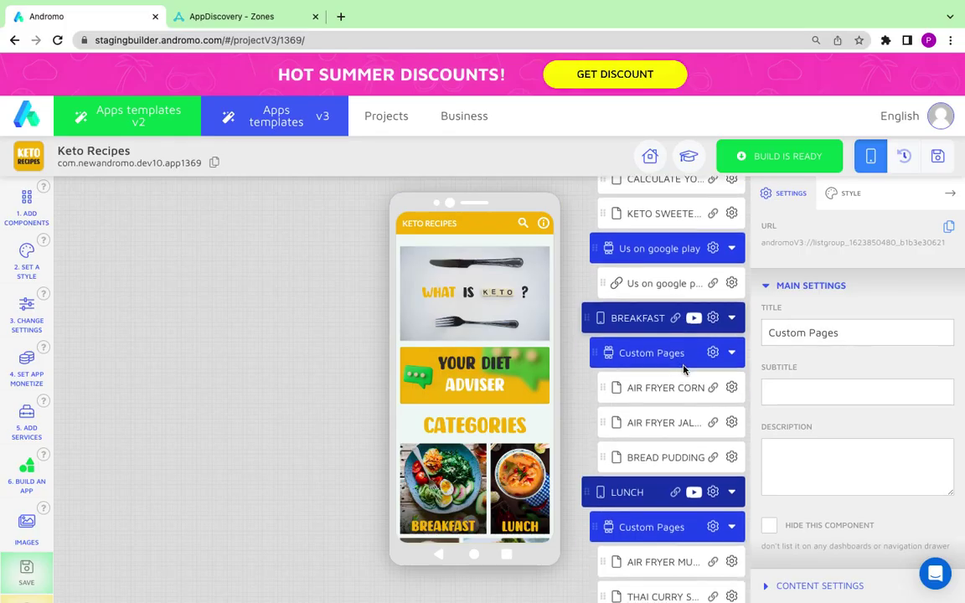
Expand and collapse the ADMOB ANDROID section in Andromo's monetization settings to review it.
left_click(20, 315)
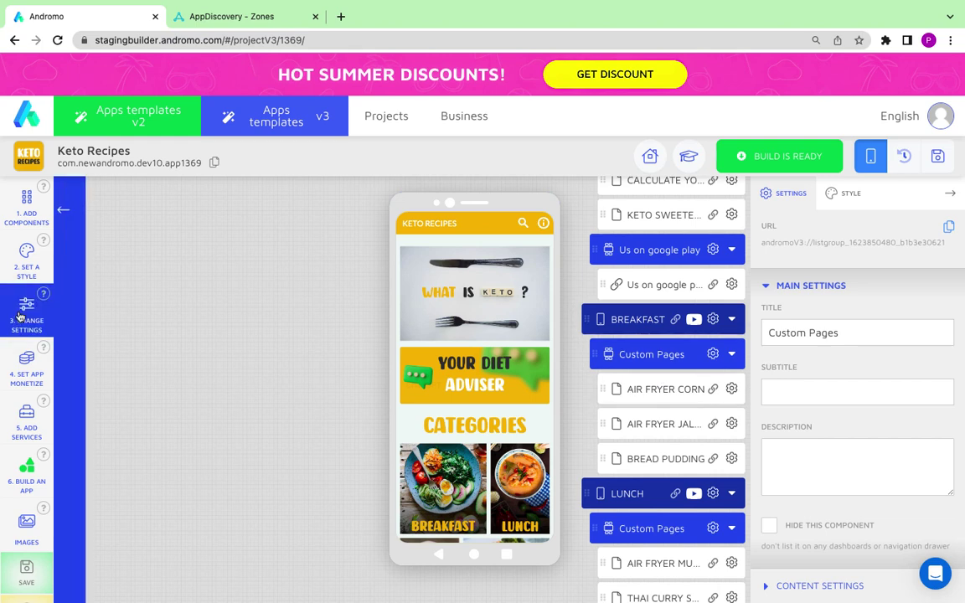
left_click(24, 369)
scroll(104, 433, "down", 1)
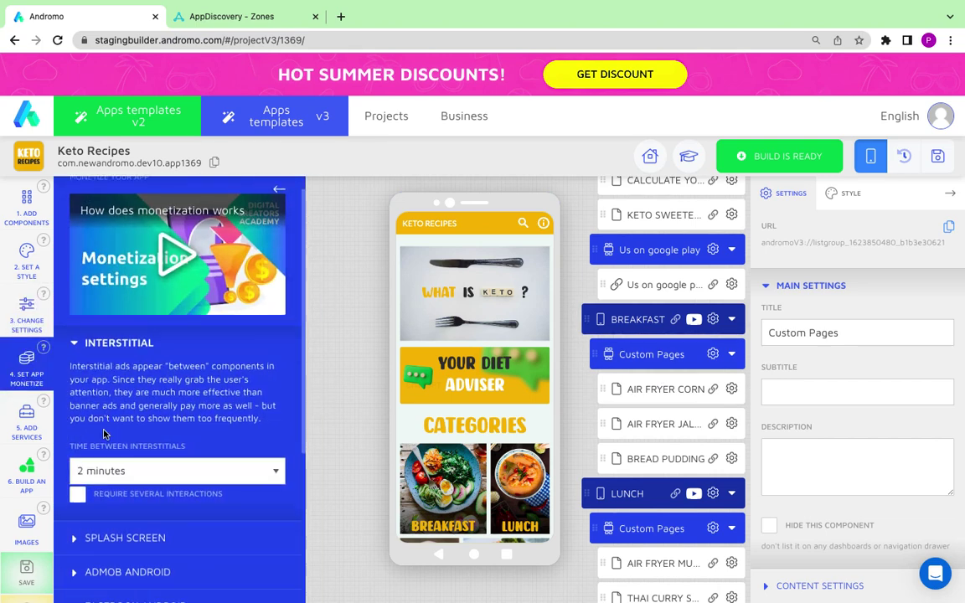
scroll(104, 433, "down", 3)
left_click(72, 388)
scroll(116, 495, "down", 2)
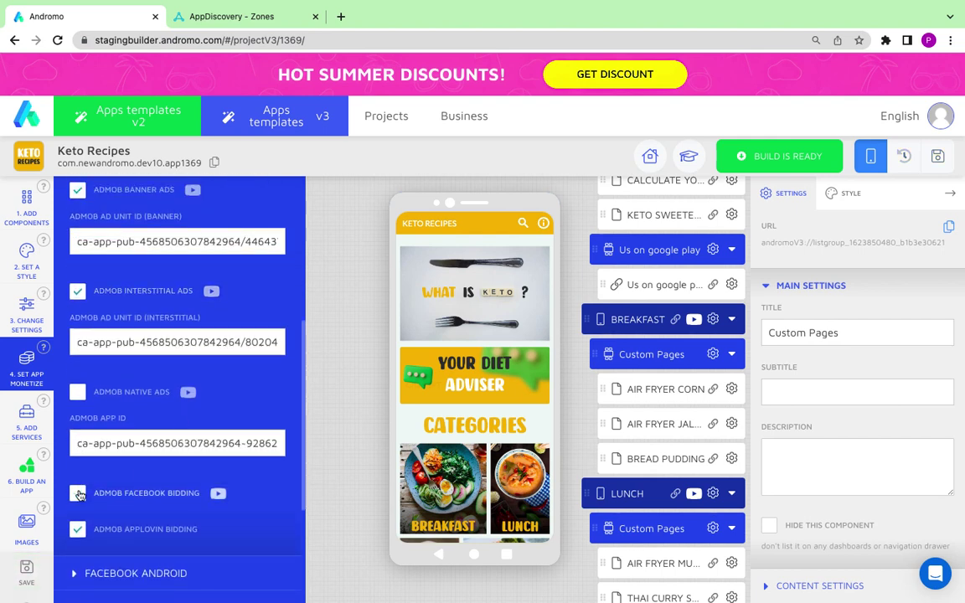
scroll(79, 495, "up", 2)
left_click(83, 246)
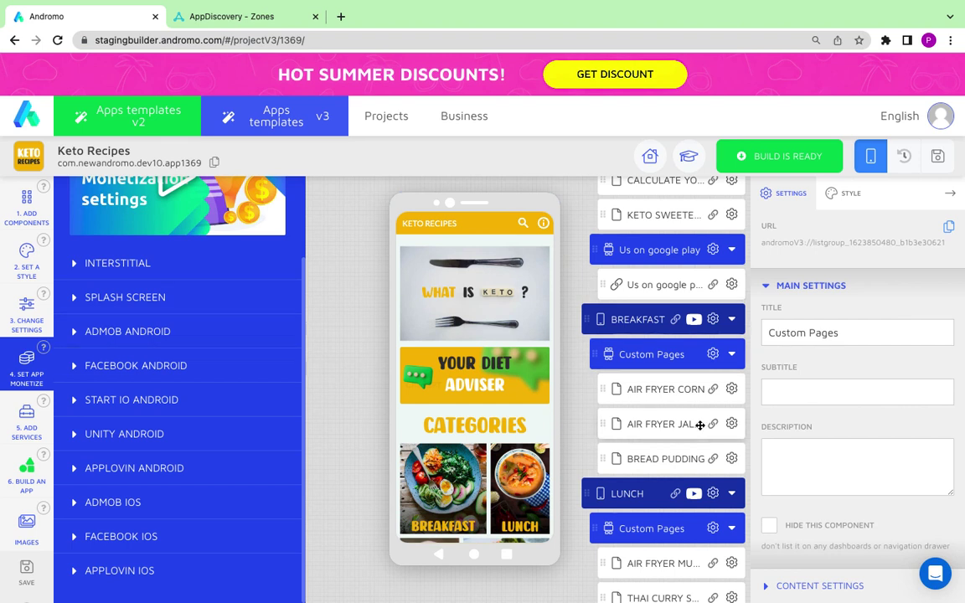
Open the AIR FRYER CORN recipe page from the component tree.
scroll(699, 423, "down", 3)
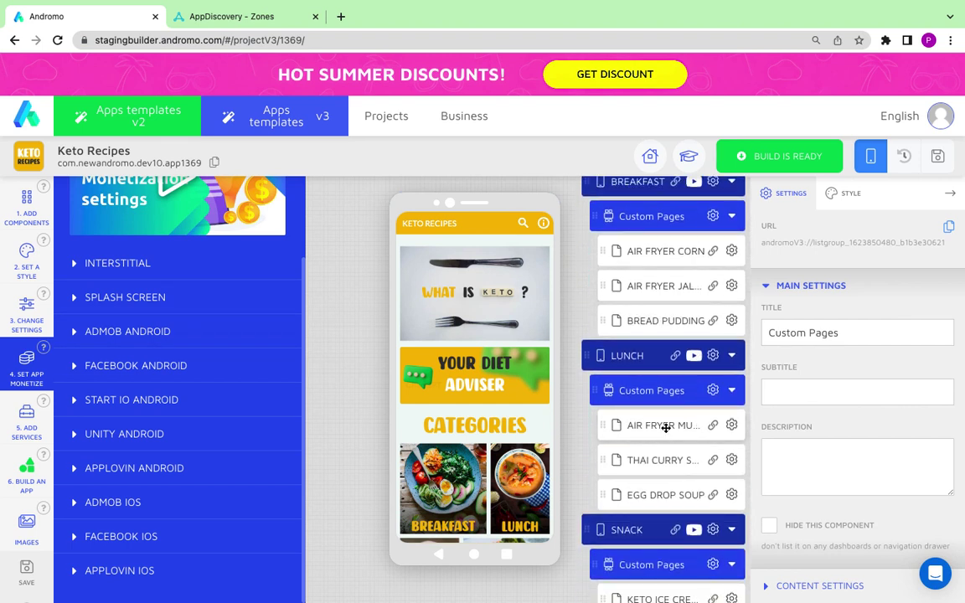
scroll(653, 285, "up", 1)
left_click(657, 287)
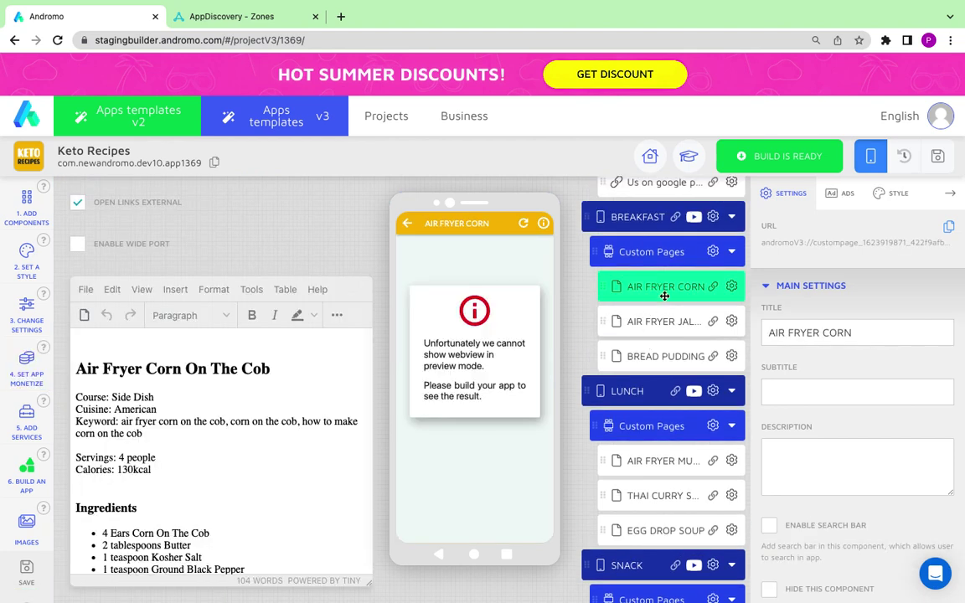
Turn on banner and interstitial ads for the Air Fryer Corn recipe page.
left_click(842, 194)
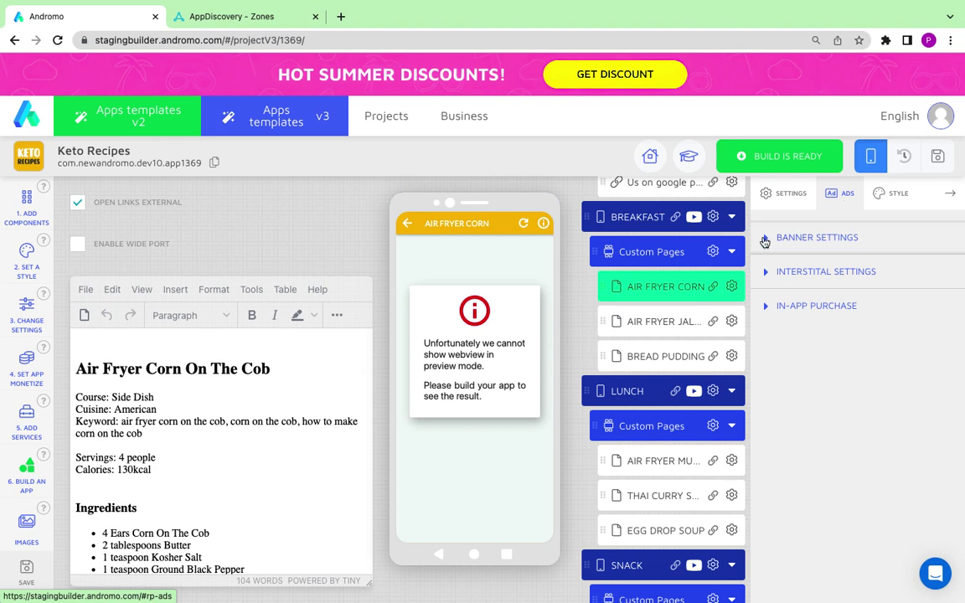
left_click(765, 238)
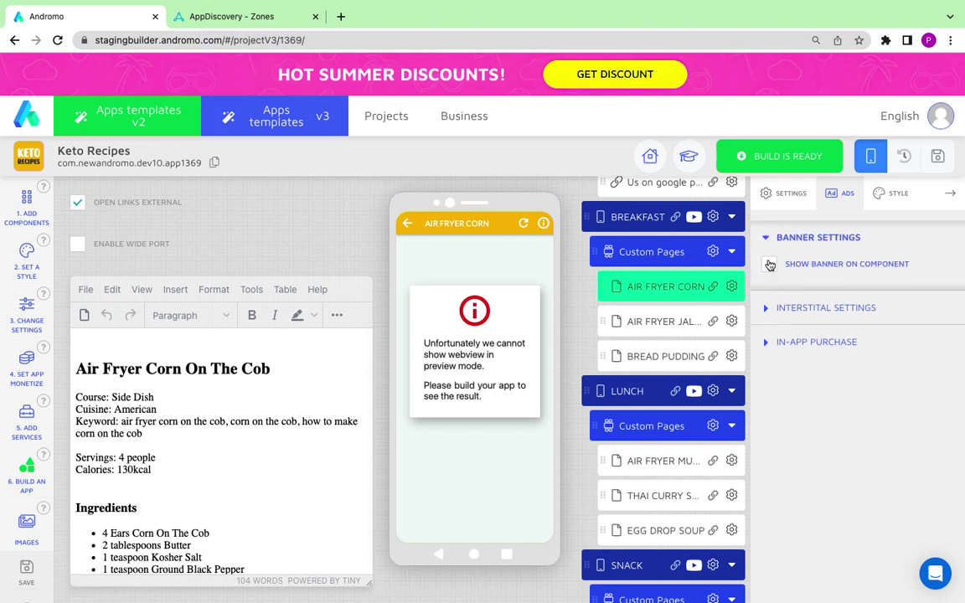
left_click(769, 265)
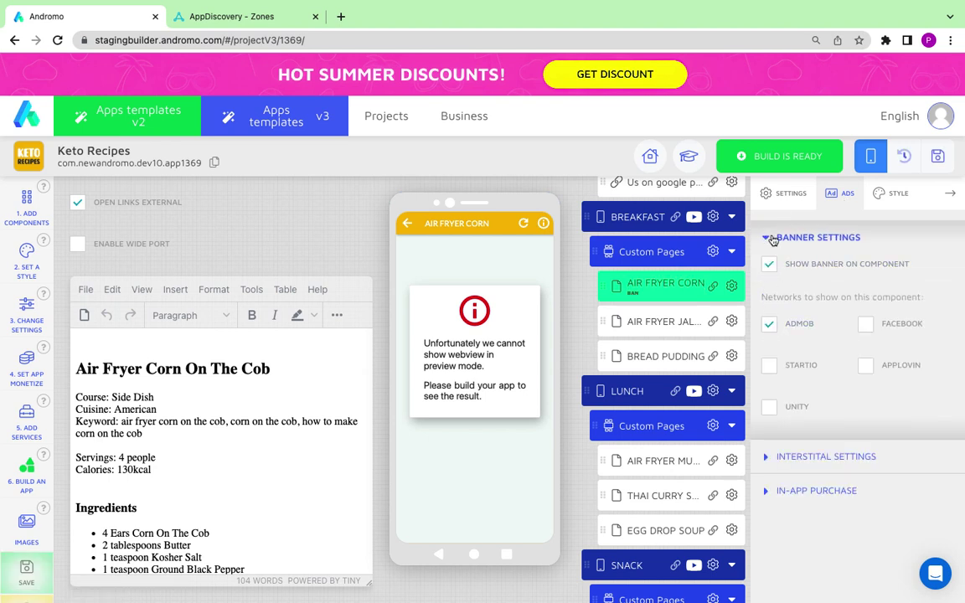
left_click(769, 238)
left_click(765, 273)
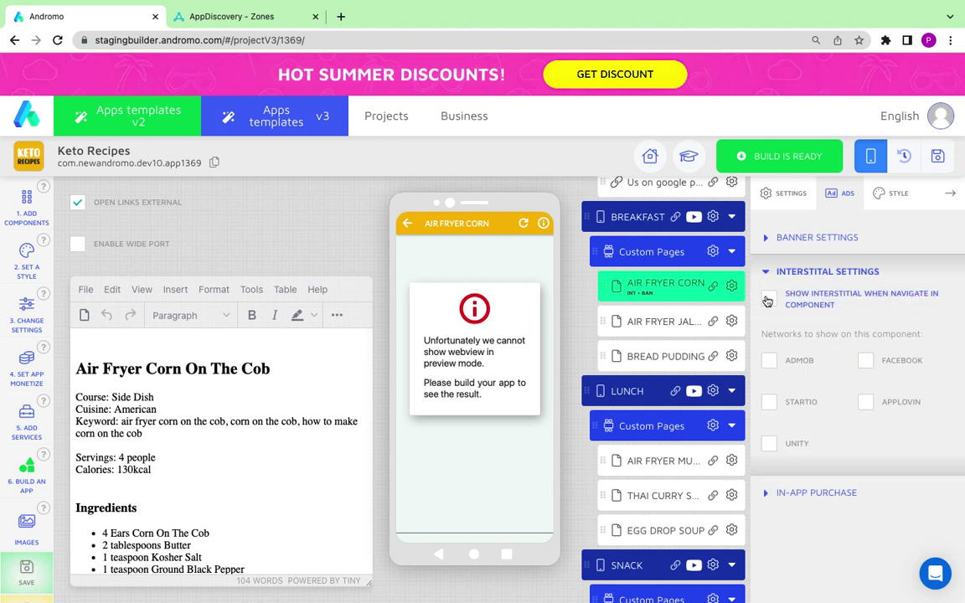
left_click(768, 299)
left_click(768, 277)
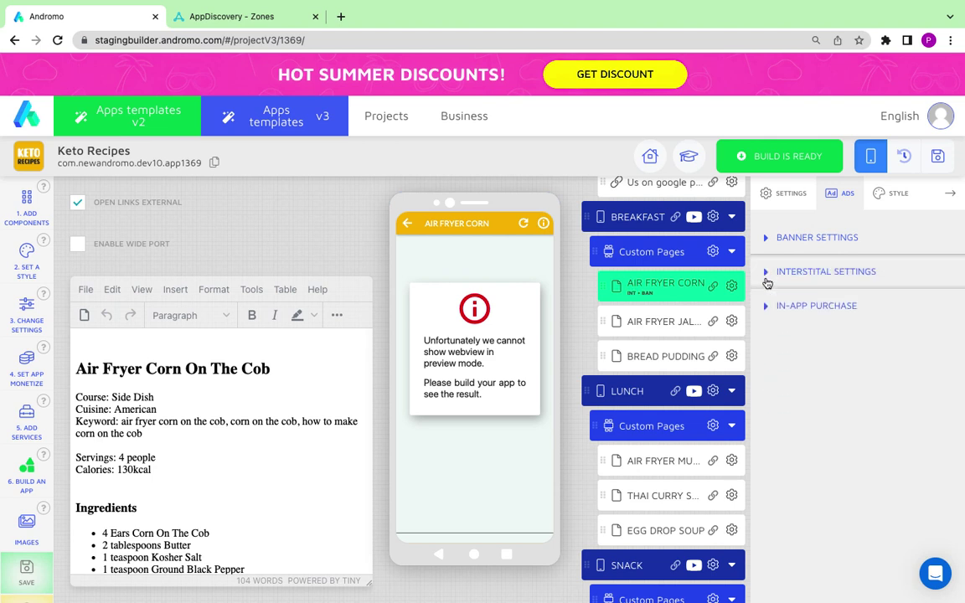
Enable AdMob banner ads and interstitial ads on the Air Fryer Jalapeño recipe page.
left_click(675, 327)
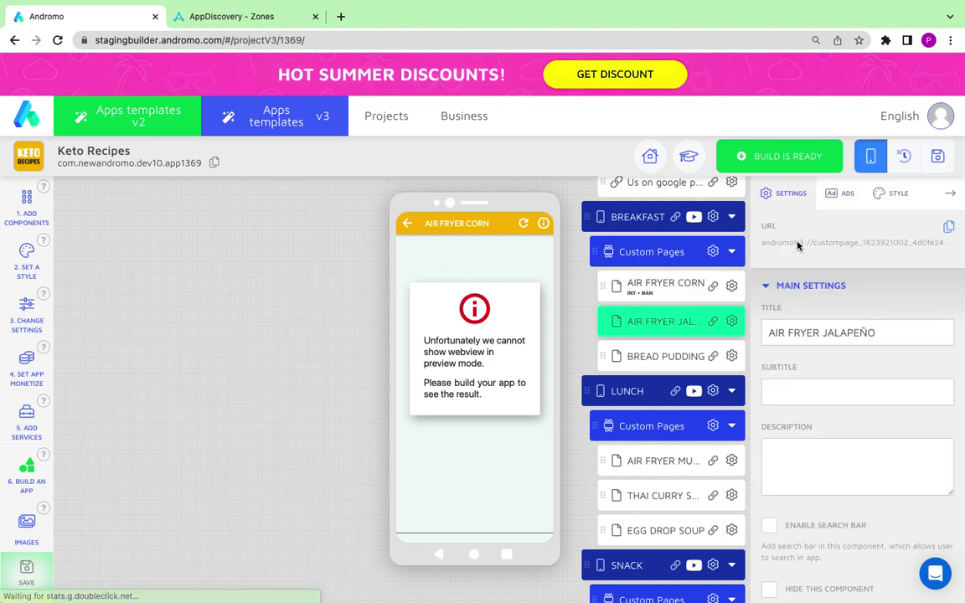
left_click(840, 192)
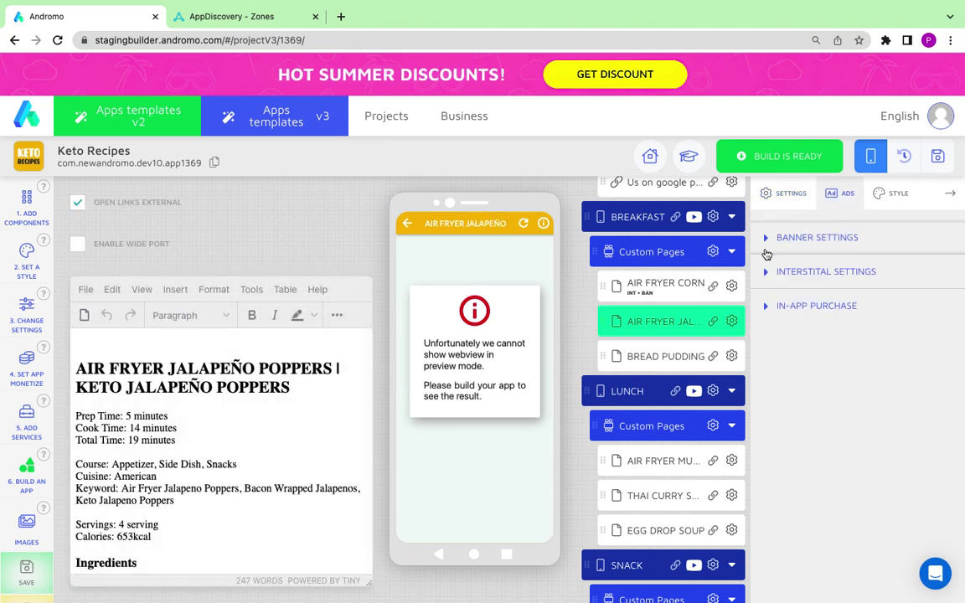
left_click(764, 247)
left_click(767, 264)
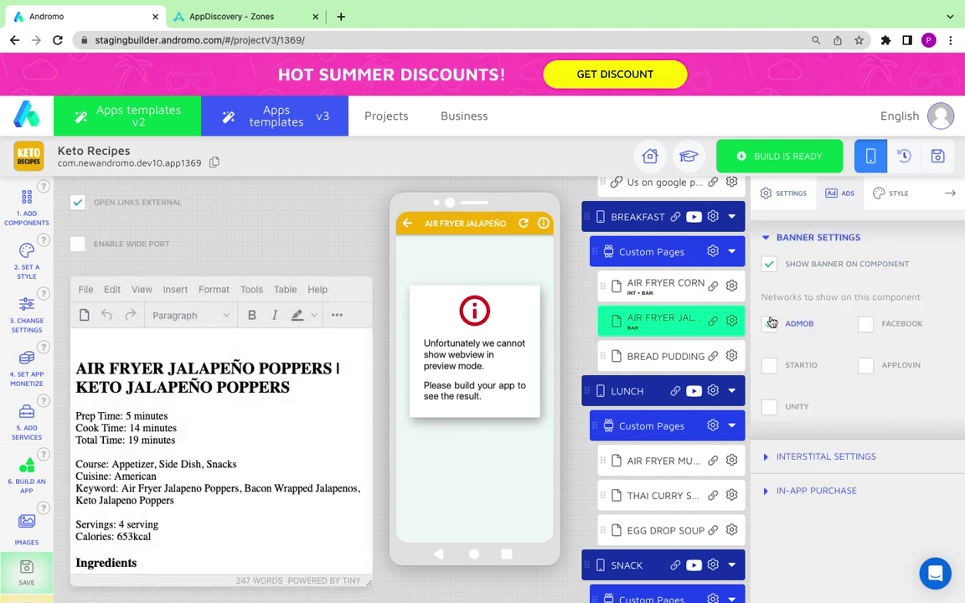
left_click(769, 323)
left_click(764, 238)
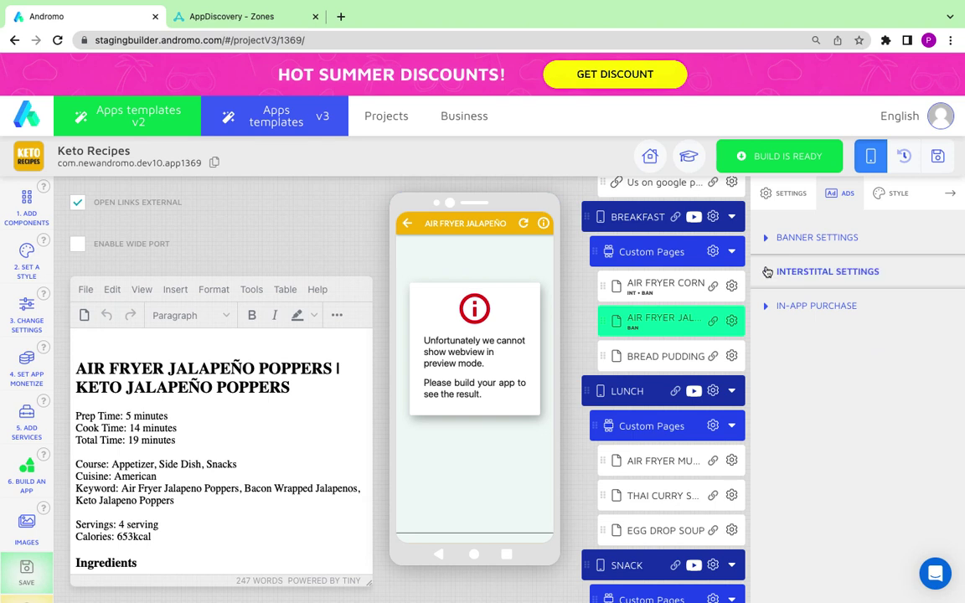
left_click(768, 271)
left_click(769, 298)
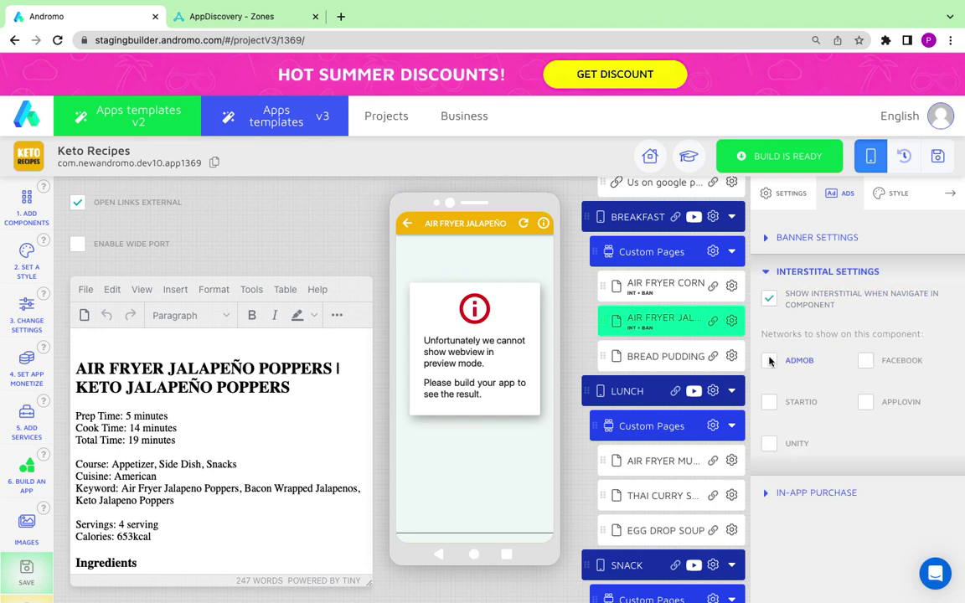
left_click(768, 272)
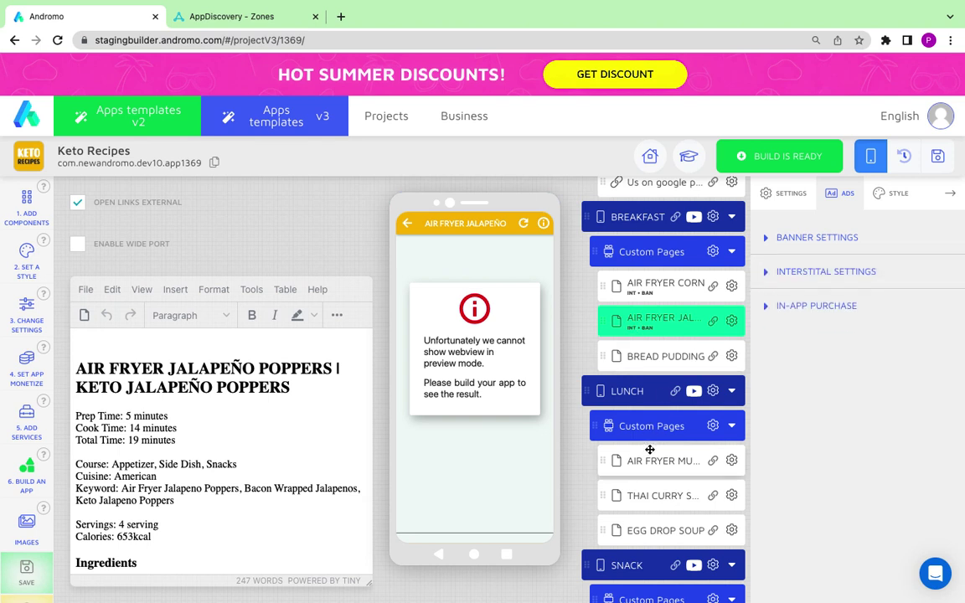
Enable banner and interstitial ads on the Bread Pudding page, then save the project.
left_click(680, 357)
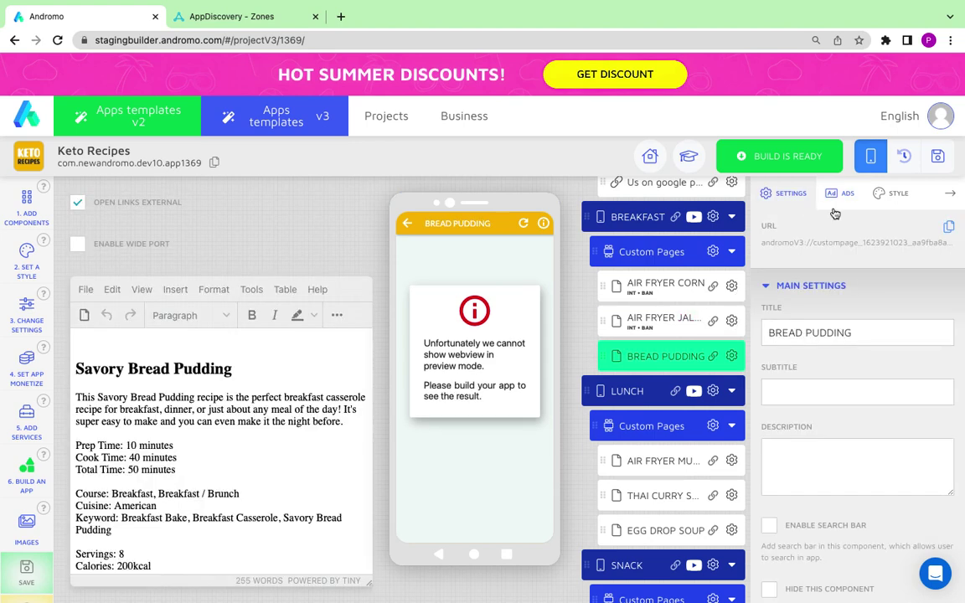
left_click(835, 213)
left_click(765, 237)
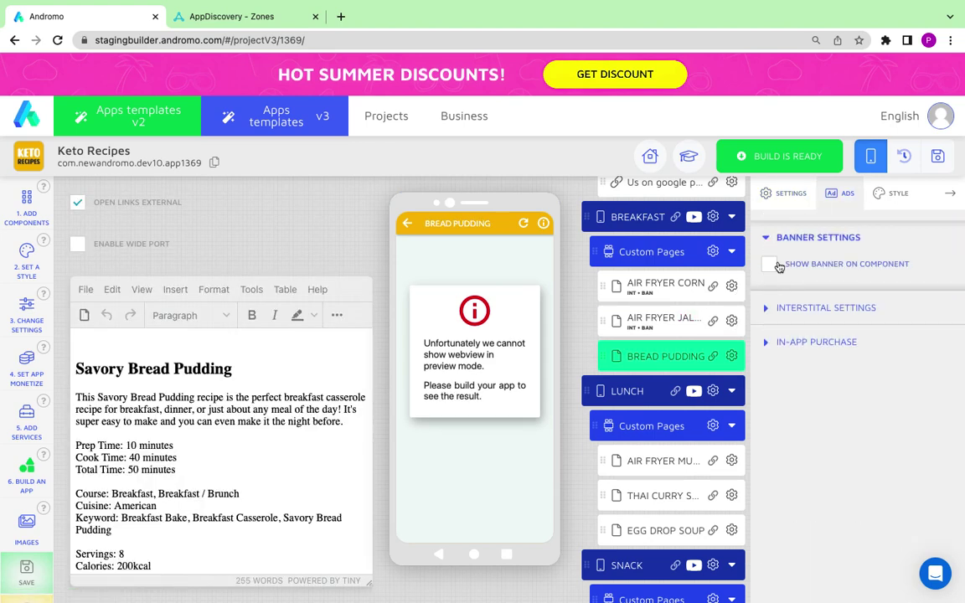
left_click(770, 266)
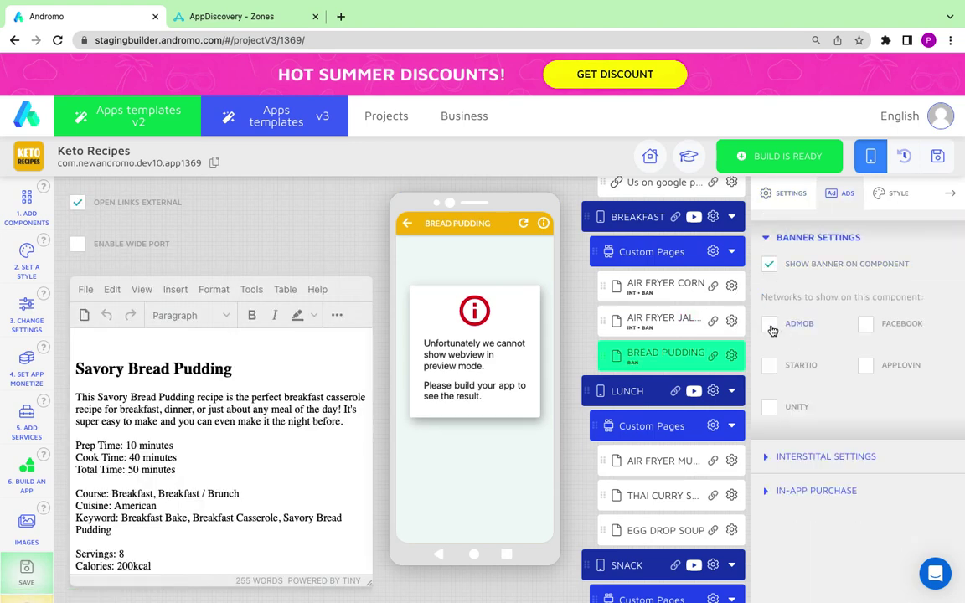
left_click(766, 239)
left_click(768, 272)
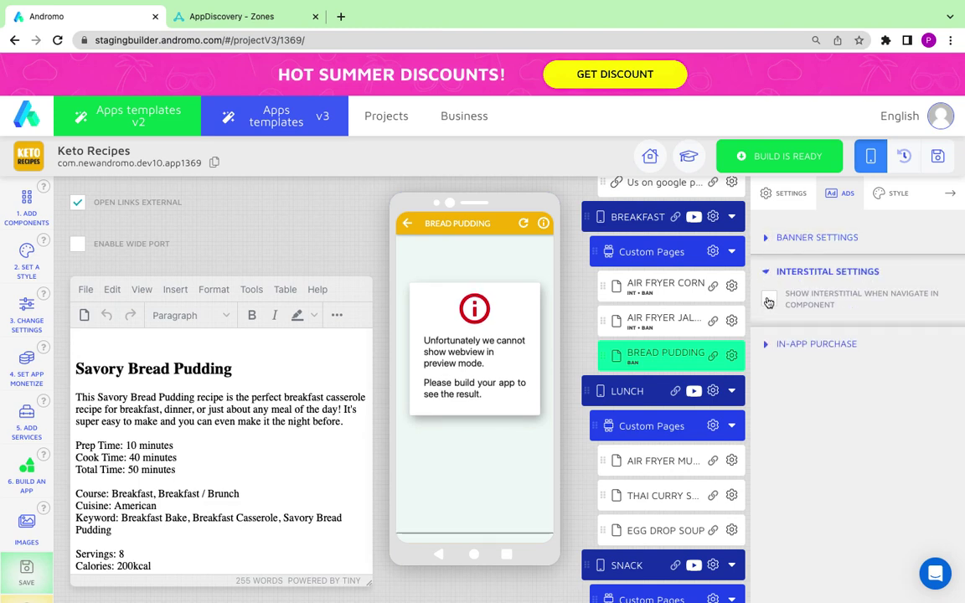
left_click(769, 299)
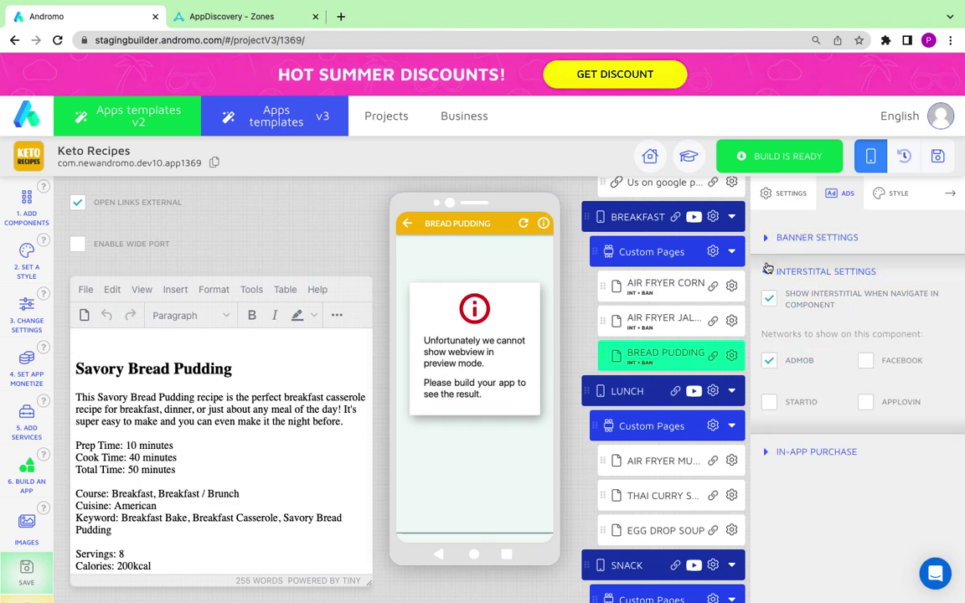
left_click(766, 272)
left_click(819, 208)
left_click(443, 343)
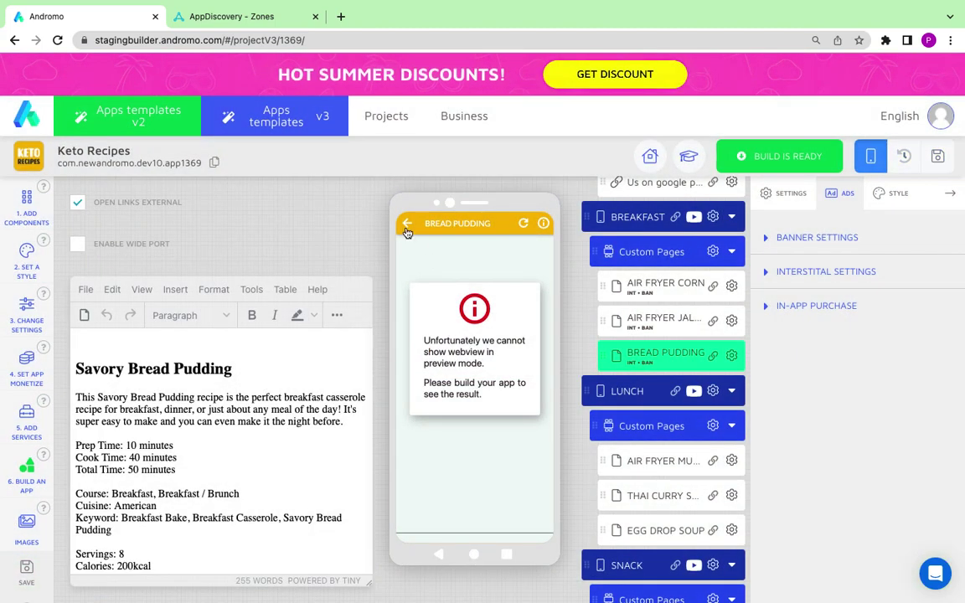
Return the preview to the Keto Recipes home screen and select the root component.
left_click(406, 225)
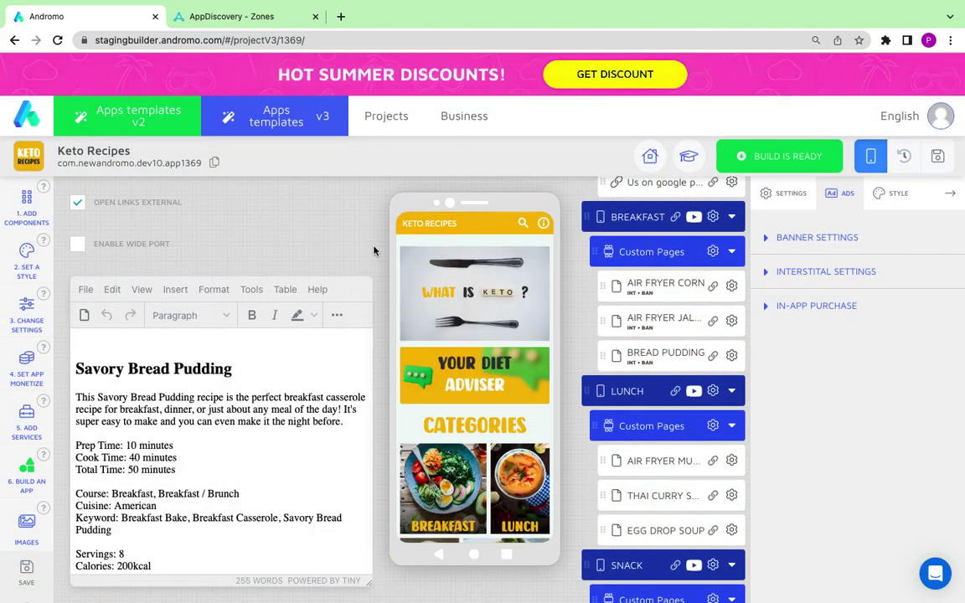
scroll(578, 293, "up", 2)
scroll(587, 252, "up", 3)
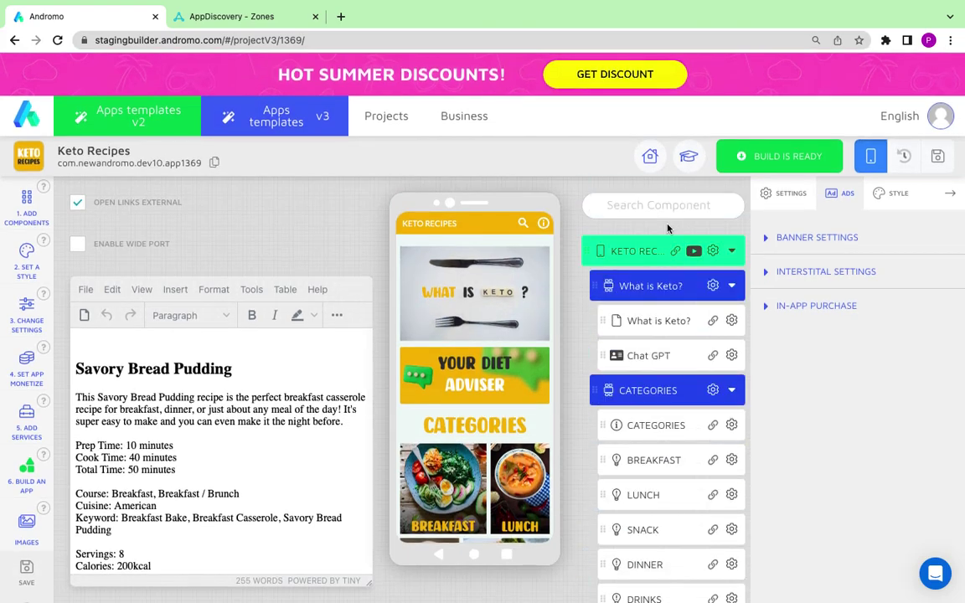
left_click(600, 198)
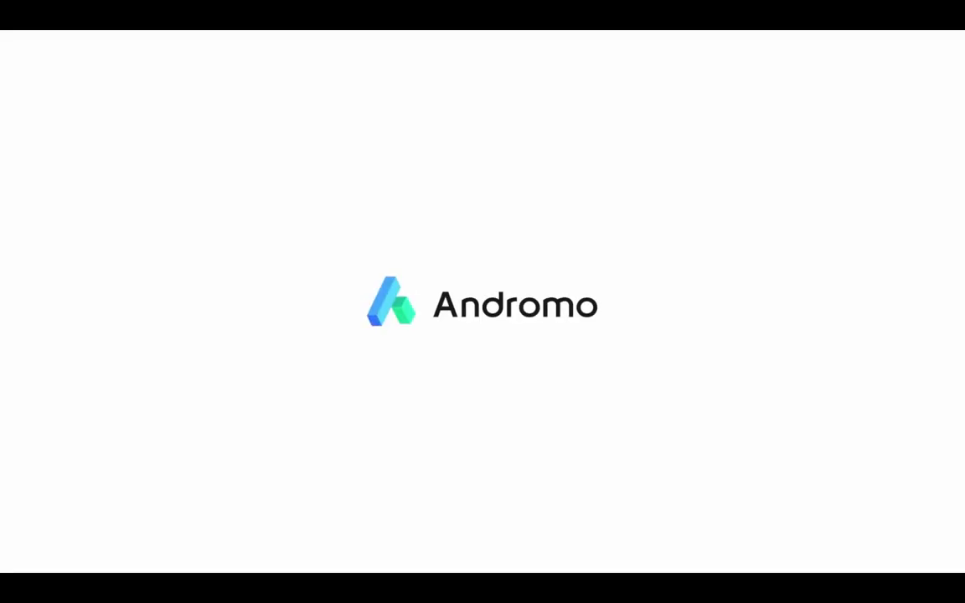